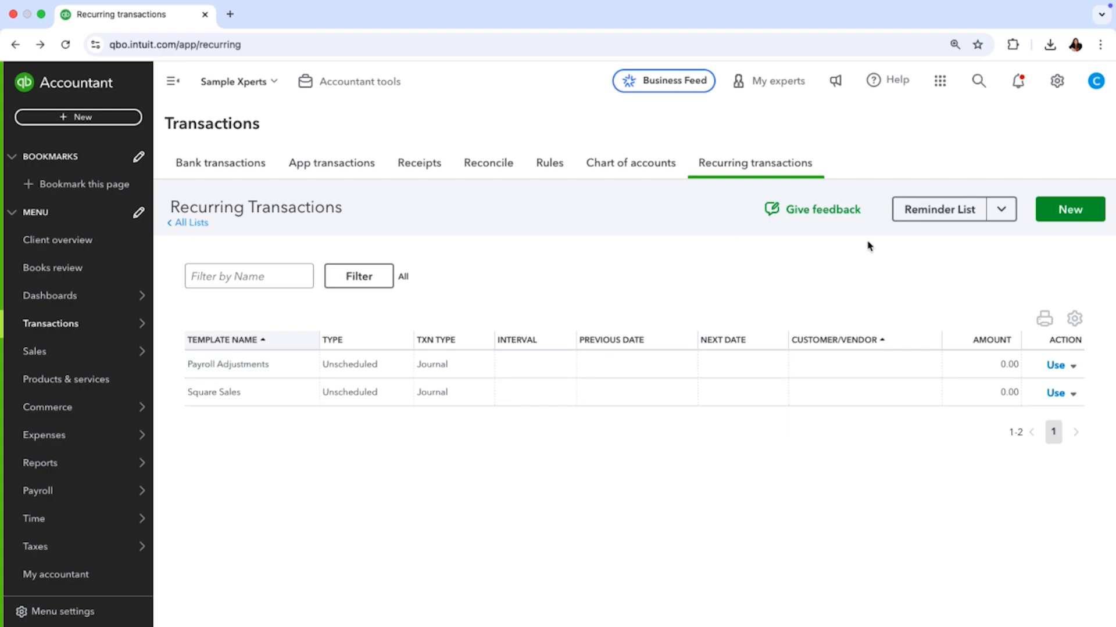
Start a recurring Journal Entry template named Square Payroll with the Unscheduled type, and close it without saving
{"action": "left_click", "coordinate": [1056, 219]}
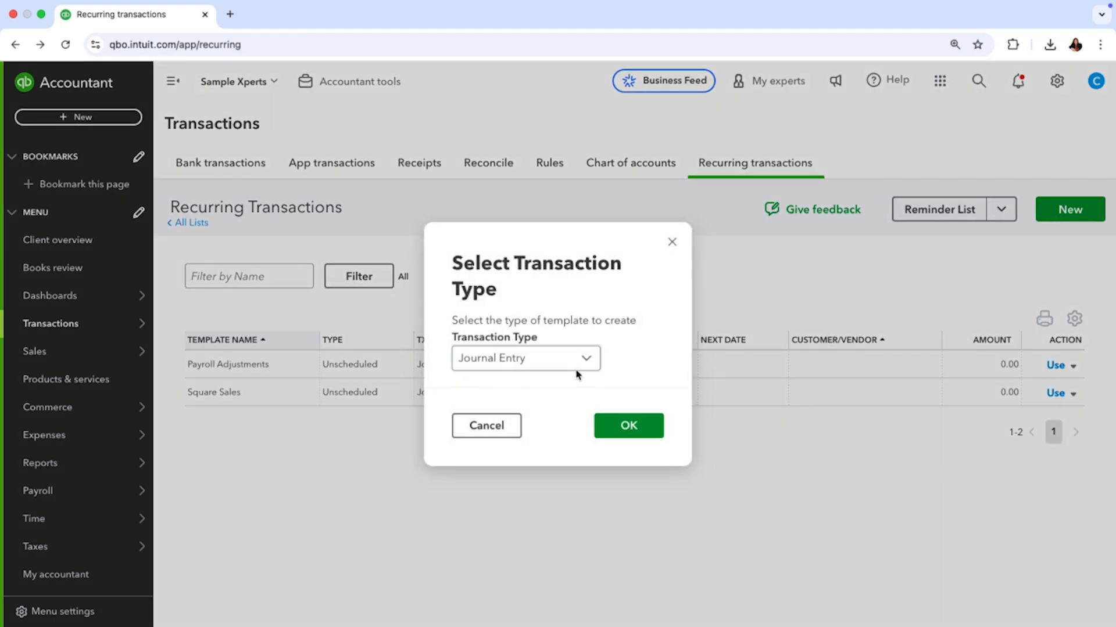
{"action": "left_click", "coordinate": [618, 423]}
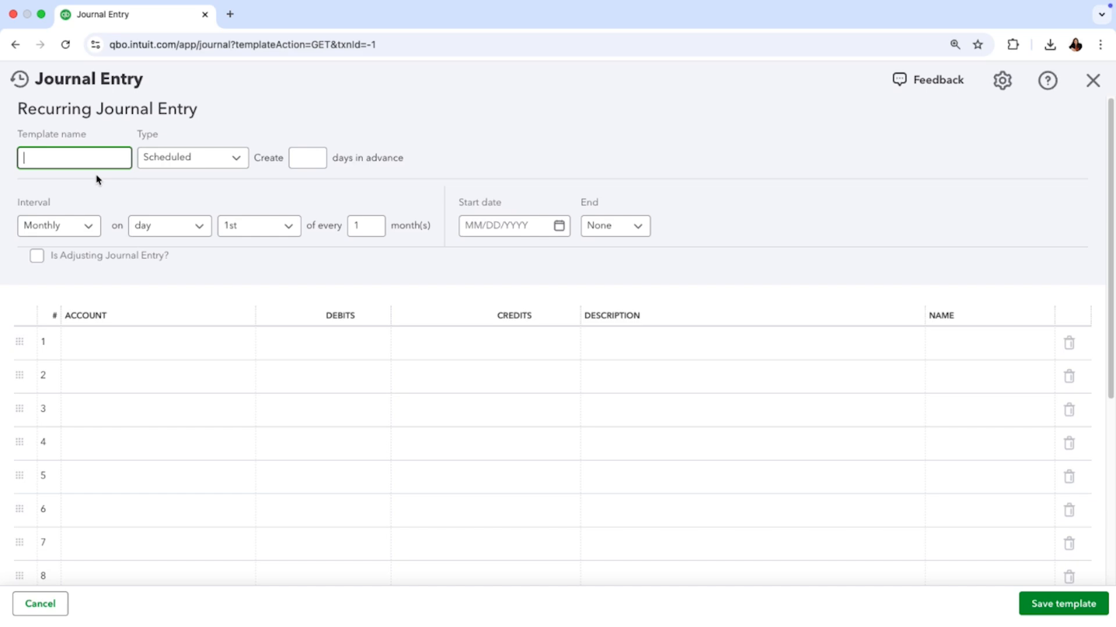
{"action": "type", "text": "Sa"}
{"action": "type", "text": "uare Payro"}
{"action": "type", "text": "ll"}
{"action": "left_click", "coordinate": [232, 164]}
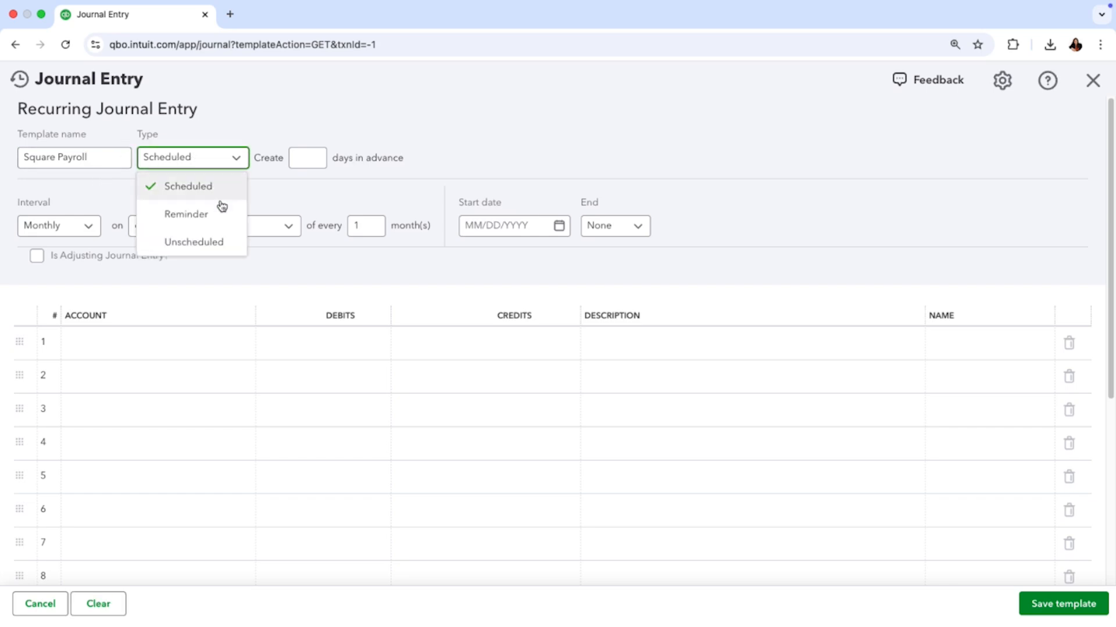
{"action": "left_click", "coordinate": [203, 242]}
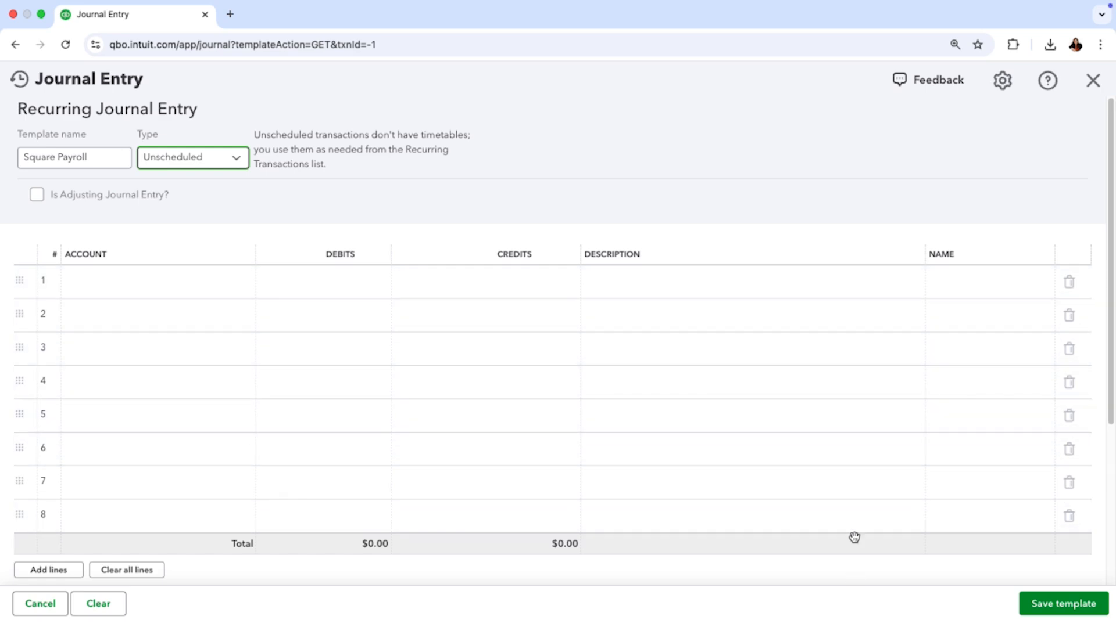
{"action": "left_click", "coordinate": [1095, 90]}
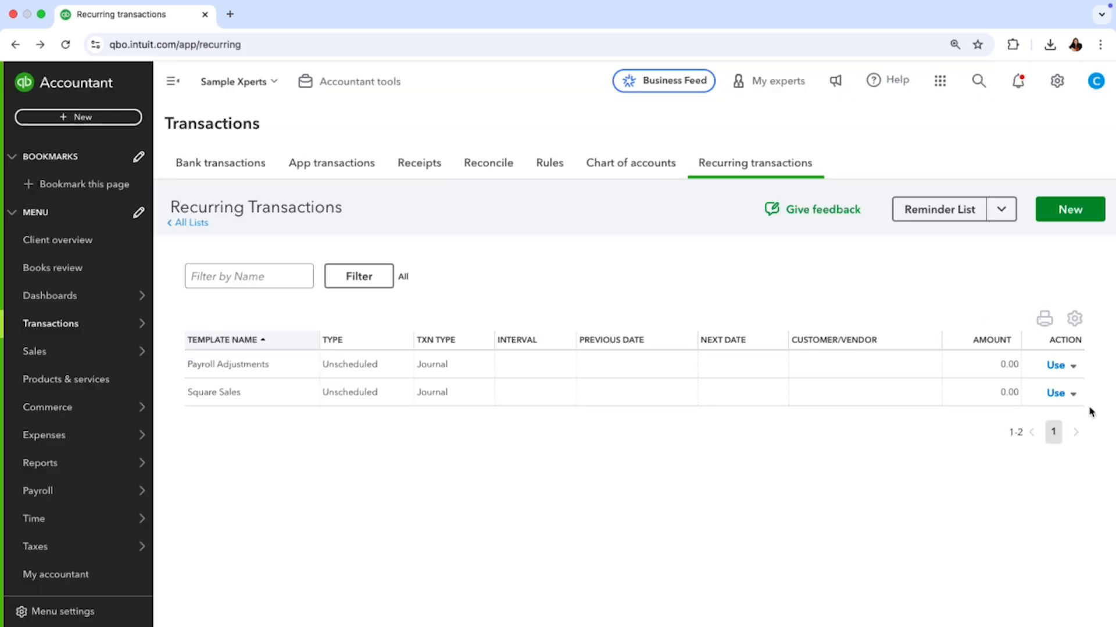
Create a journal entry from the Payroll Adjustments template and take the browser window out of full screen
{"action": "left_click", "coordinate": [1055, 366]}
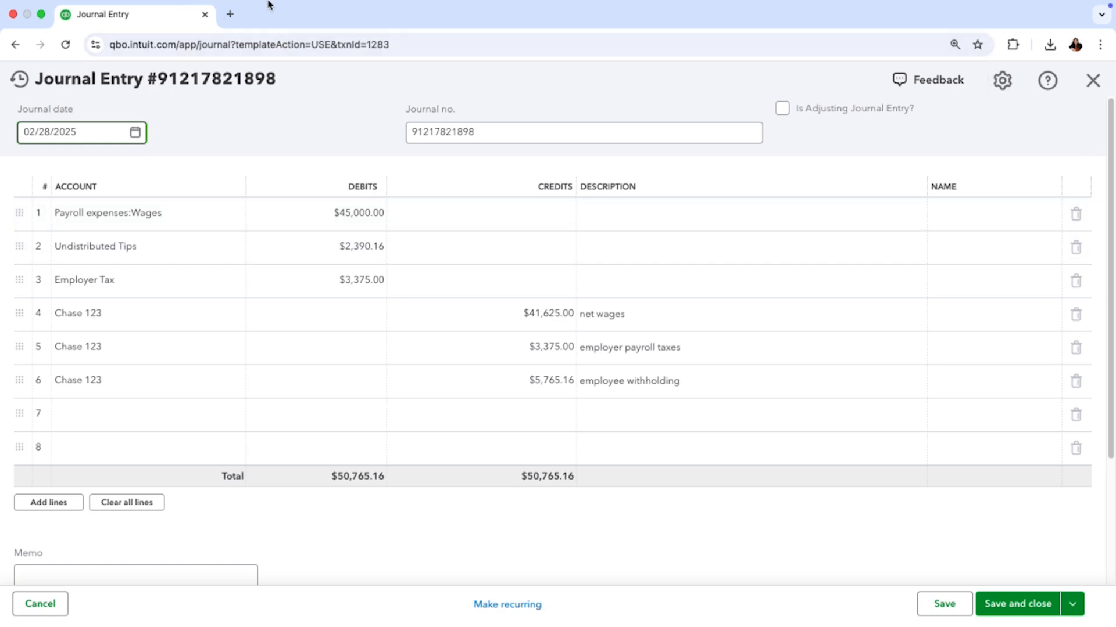
{"action": "mouse_move", "coordinate": [290, 28]}
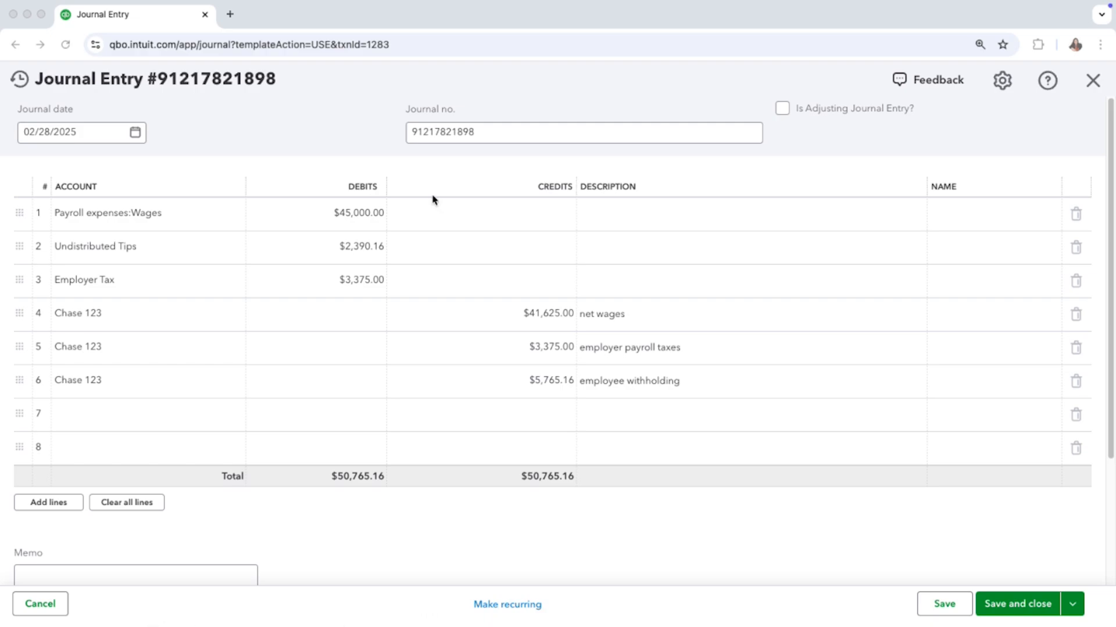
{"action": "left_click", "coordinate": [41, 14]}
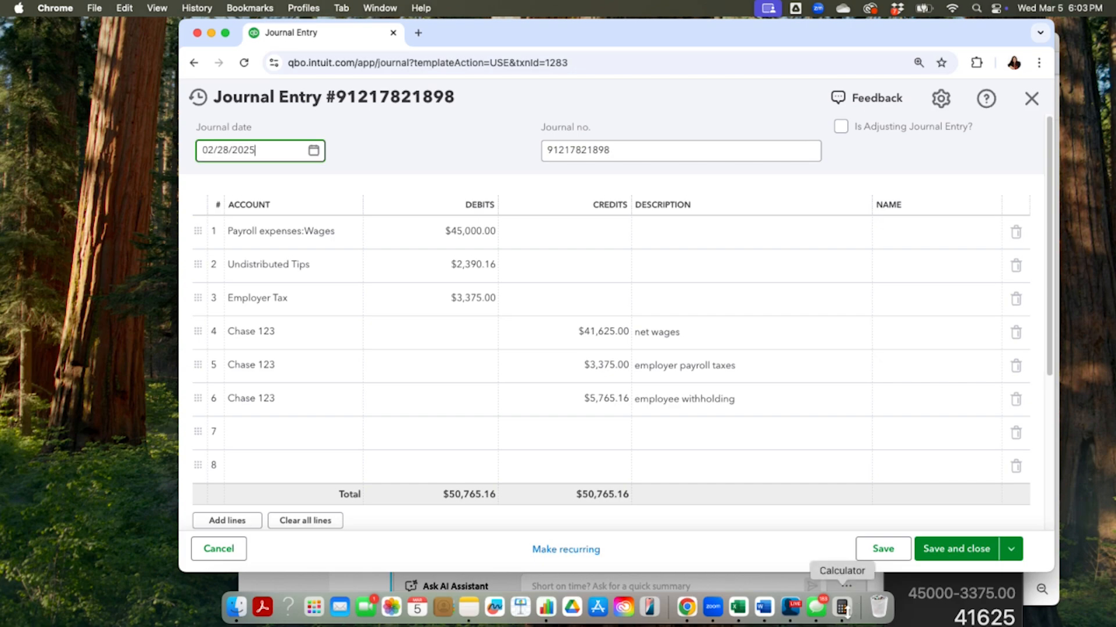
Switch to Calculator, place it beside the journal entry, clear it and enter the net wages amount 41625.0
{"action": "left_click", "coordinate": [846, 615]}
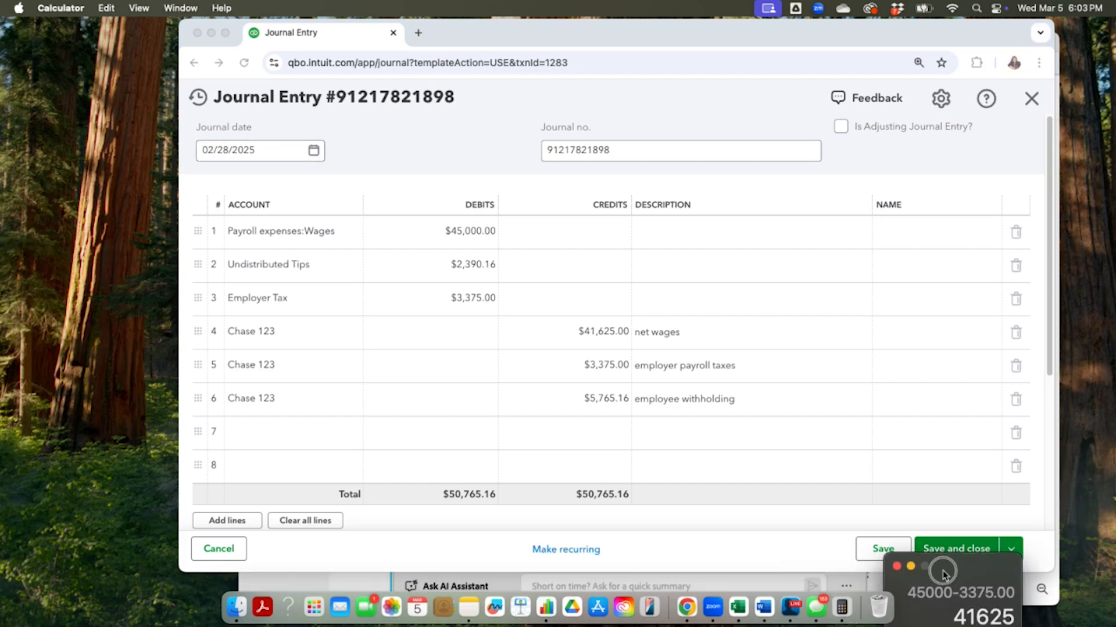
{"action": "left_click_drag", "start_coordinate": [941, 573], "coordinate": [88, 440]}
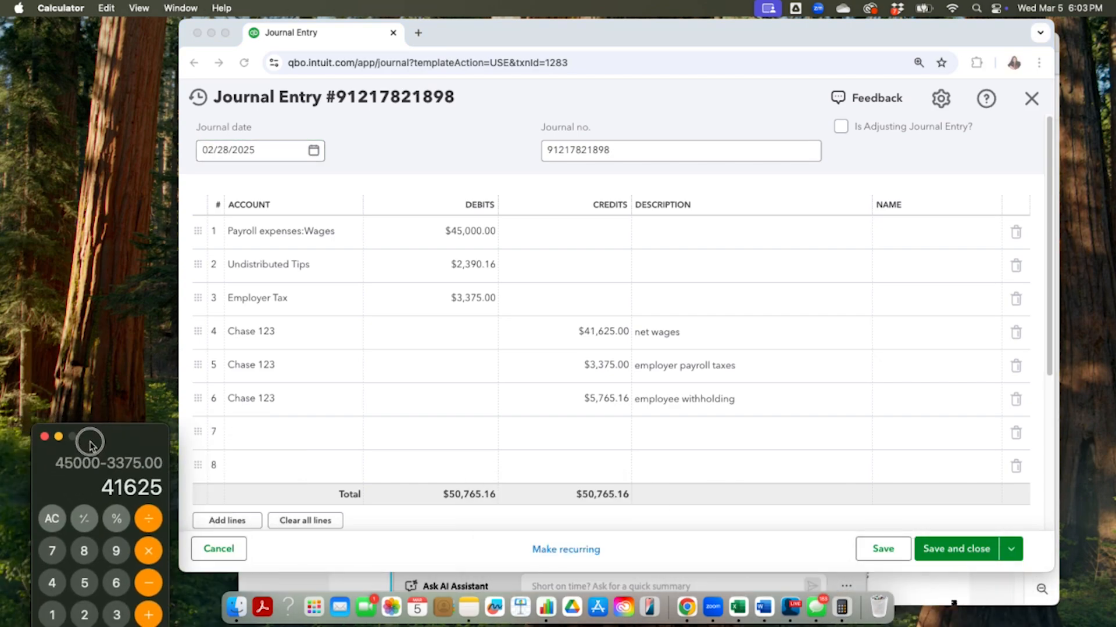
{"action": "left_click", "coordinate": [50, 515]}
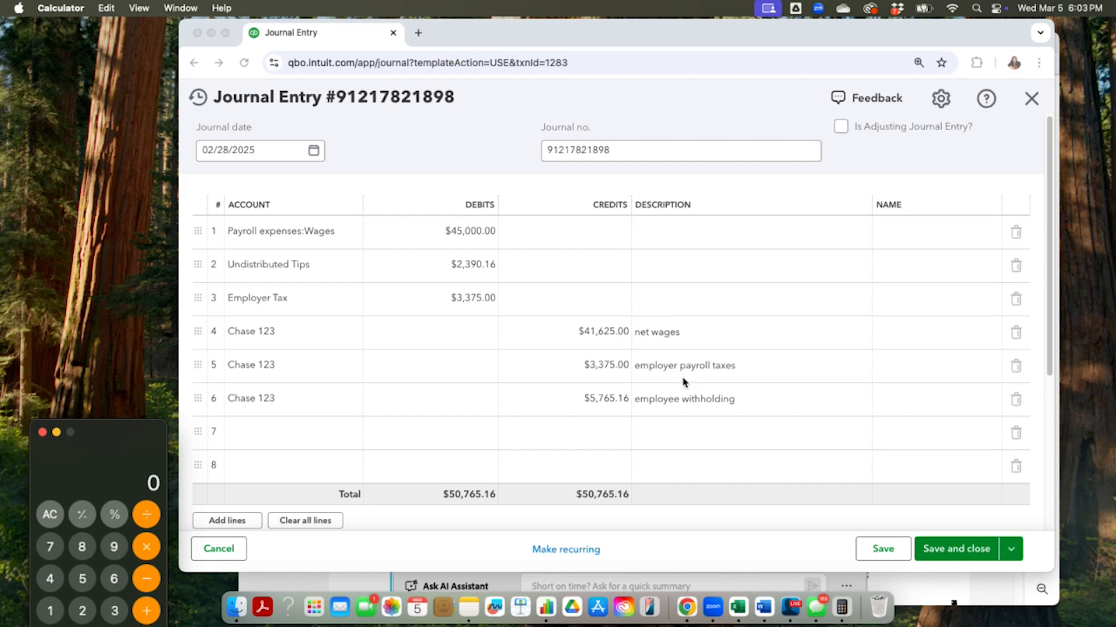
{"action": "type", "text": "41625.00"}
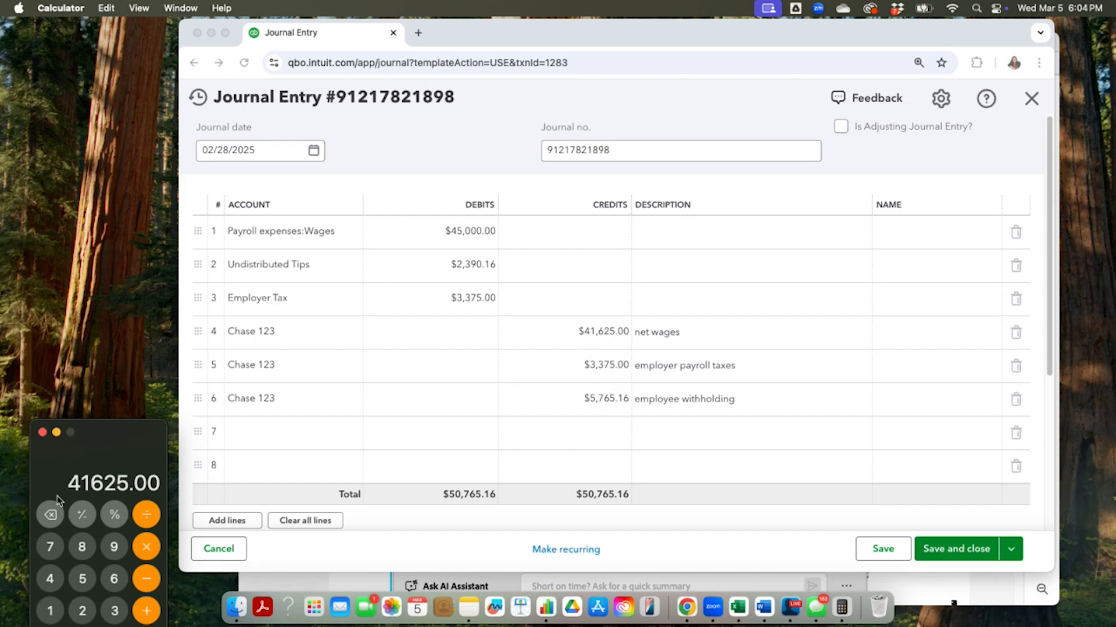
{"action": "left_click", "coordinate": [54, 516]}
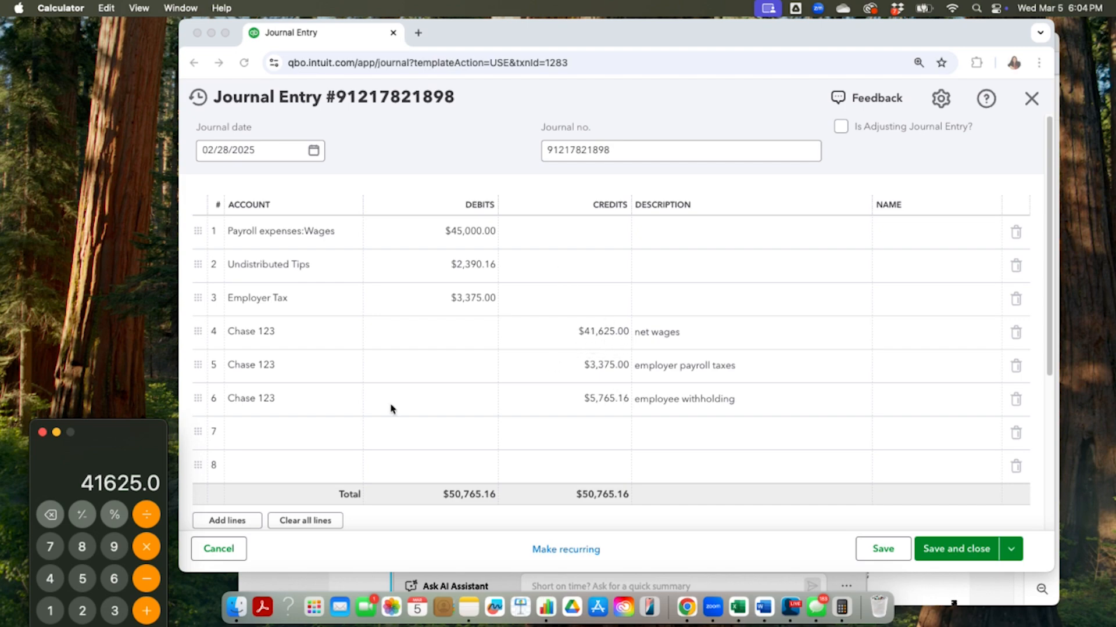
{"action": "left_click", "coordinate": [244, 446]}
{"action": "left_click", "coordinate": [276, 436]}
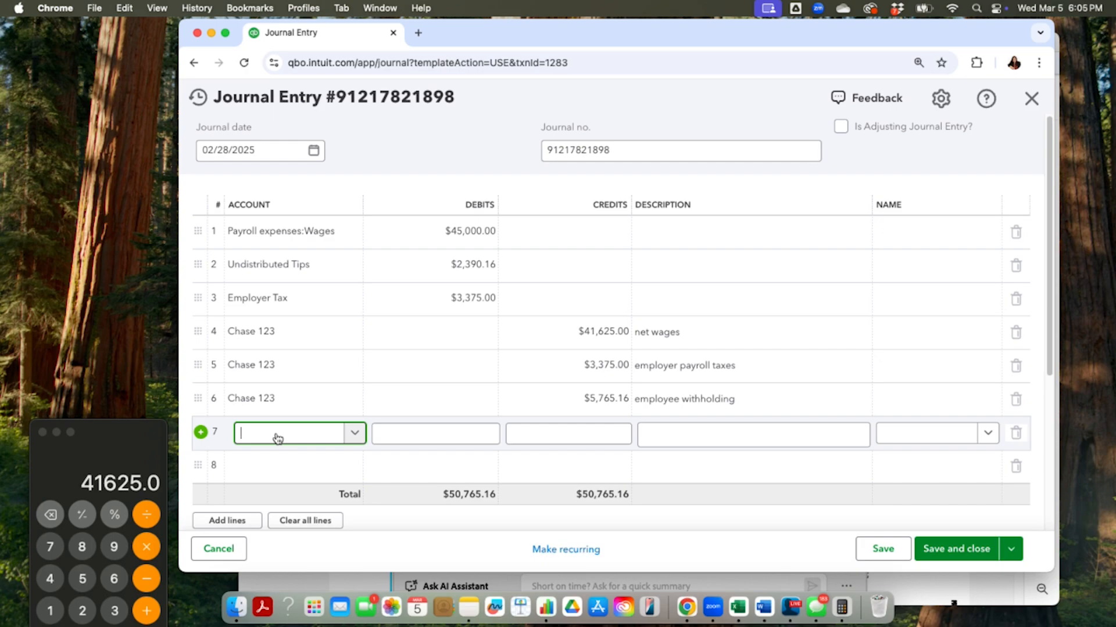
{"action": "type", "text": "child"}
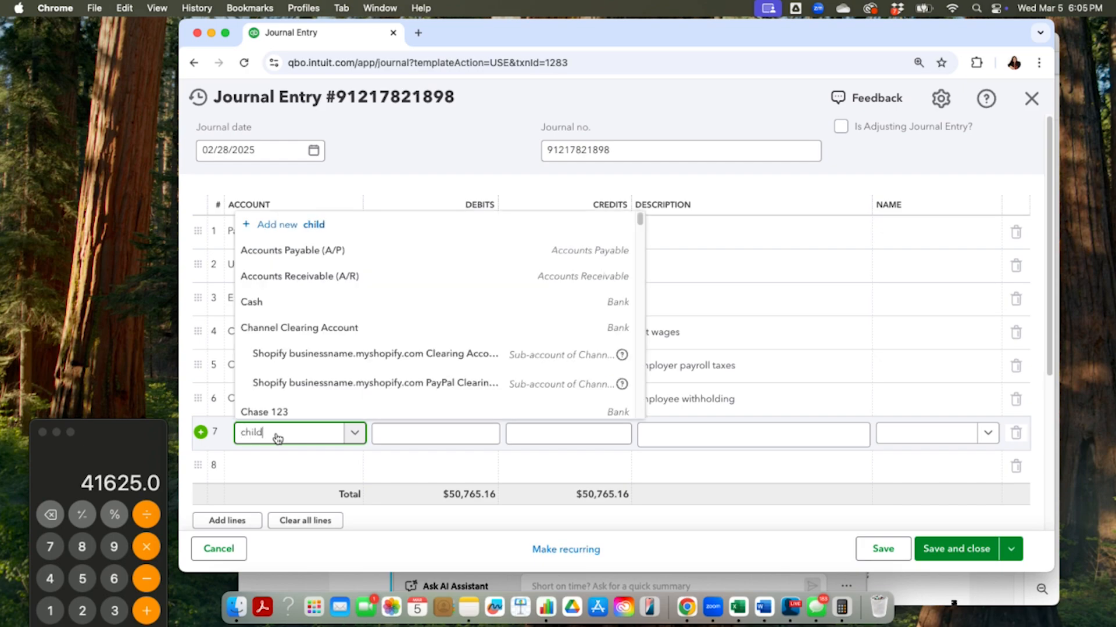
{"action": "key", "text": "BackSpace"}
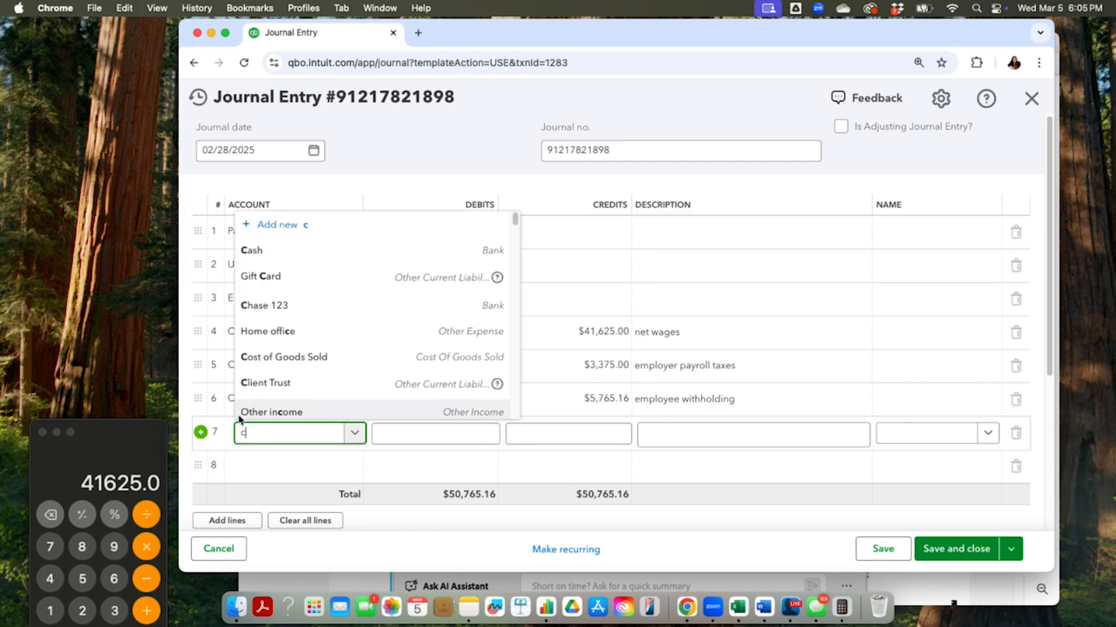
{"action": "left_click", "coordinate": [250, 231]}
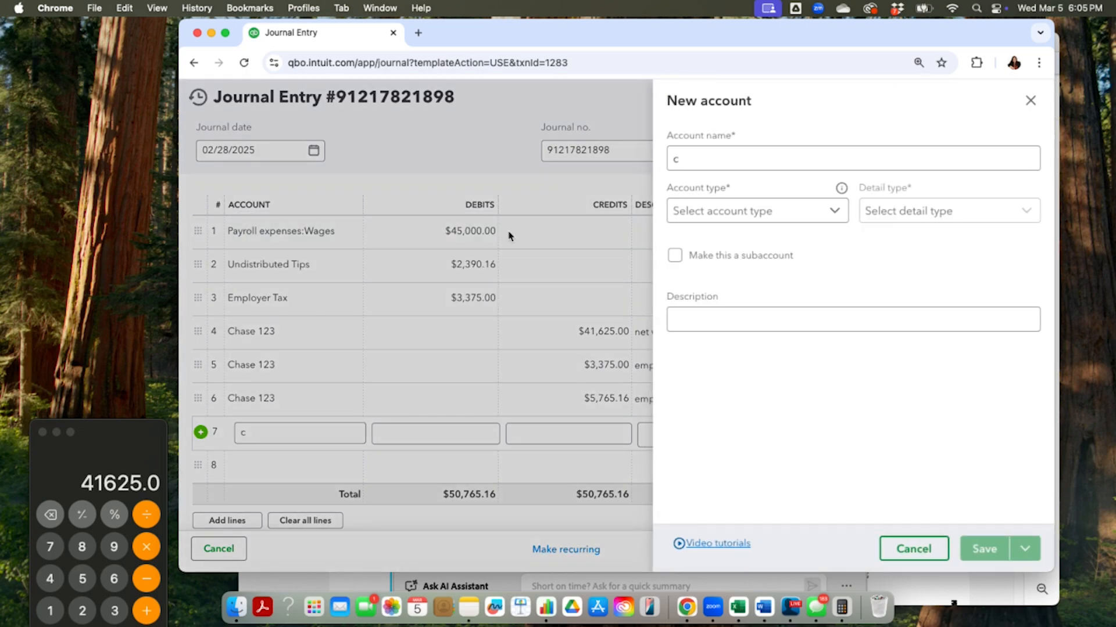
{"action": "left_click", "coordinate": [1030, 100]}
{"action": "key", "text": "BackSpace"}
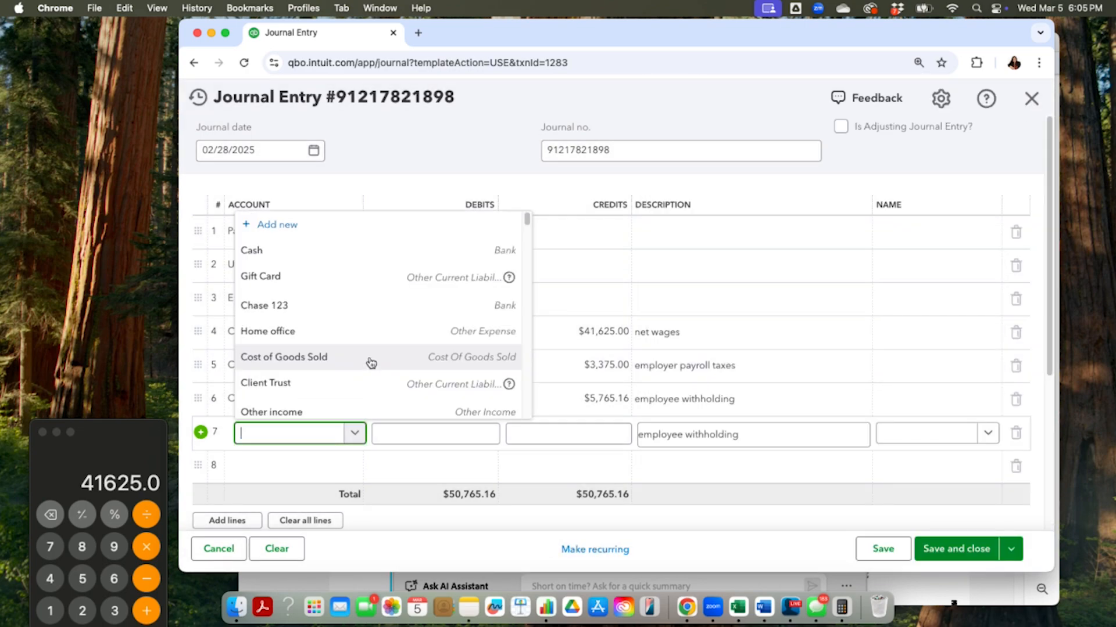
Add a new account named Child Support for line 7, with type Other Current Liabilities and detail type Payroll Clearing
{"action": "left_click", "coordinate": [330, 236]}
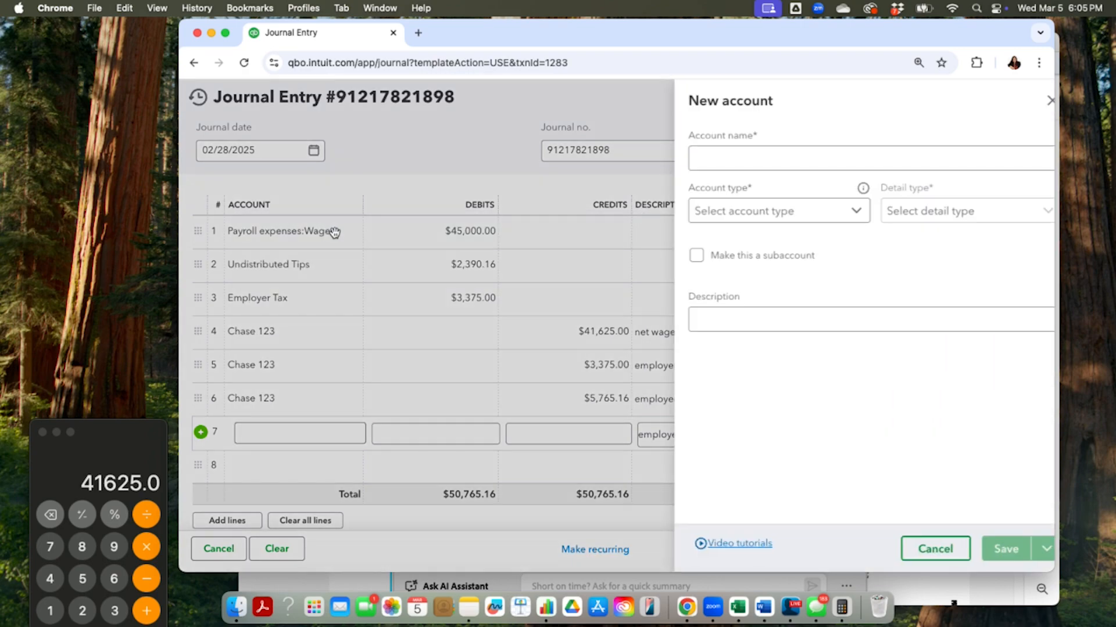
{"action": "left_click", "coordinate": [826, 213]}
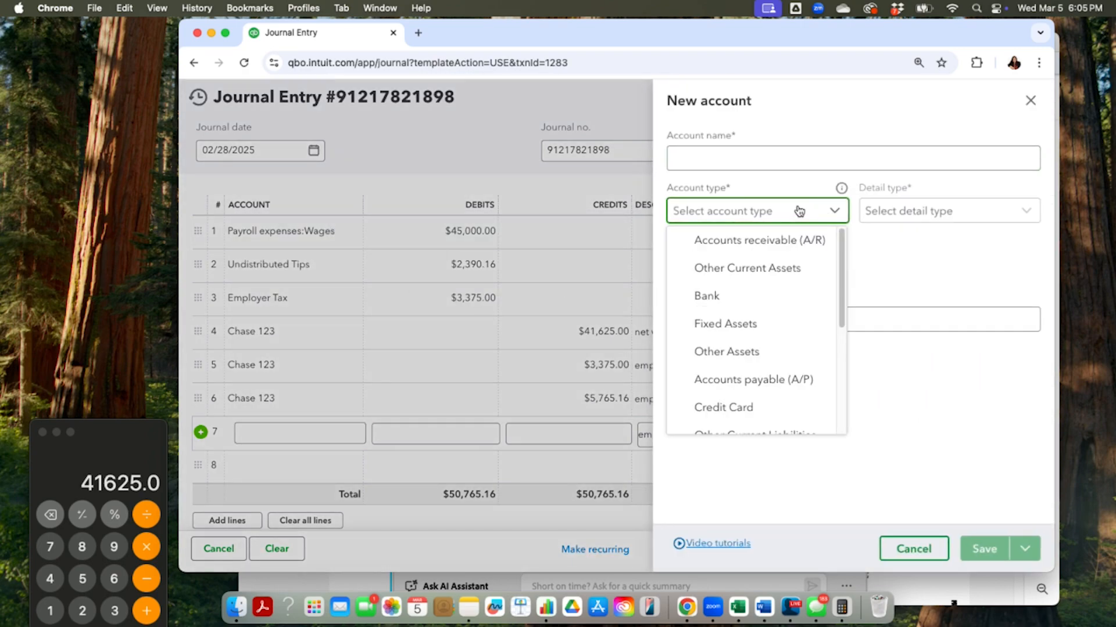
{"action": "left_click_drag", "start_coordinate": [840, 282], "coordinate": [829, 322]}
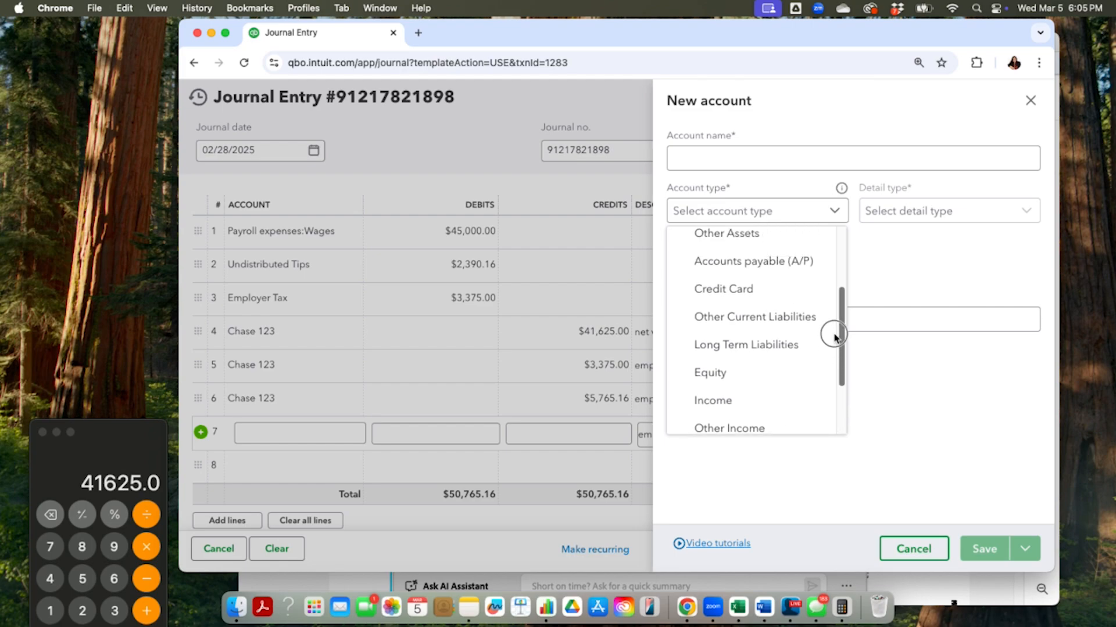
{"action": "left_click", "coordinate": [797, 321]}
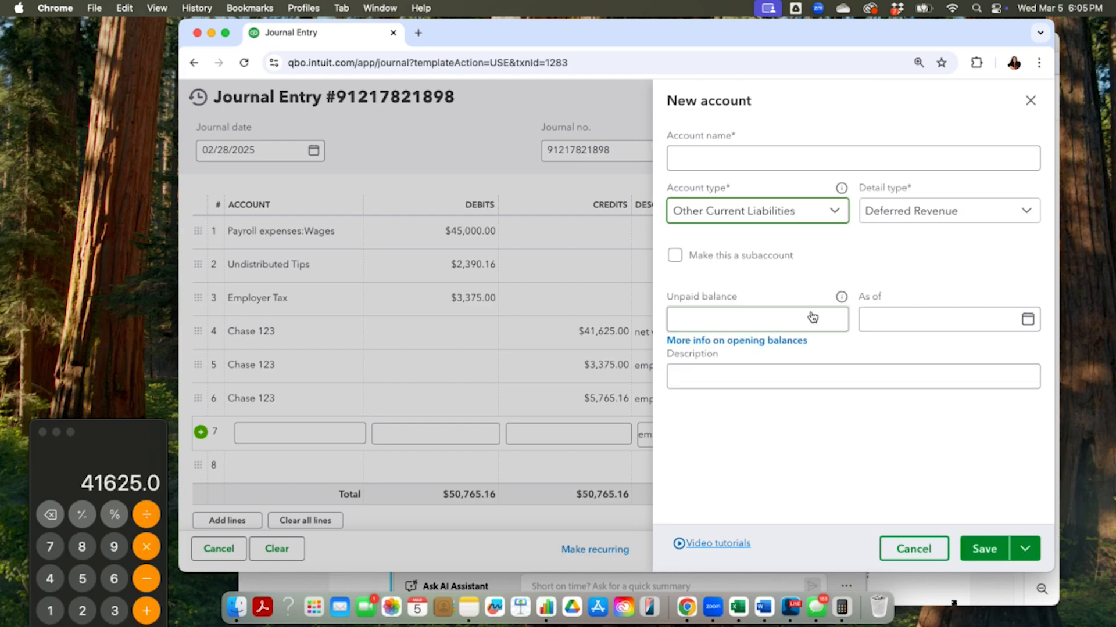
{"action": "left_click", "coordinate": [1015, 217]}
{"action": "left_click_drag", "start_coordinate": [1025, 244], "coordinate": [1011, 320]}
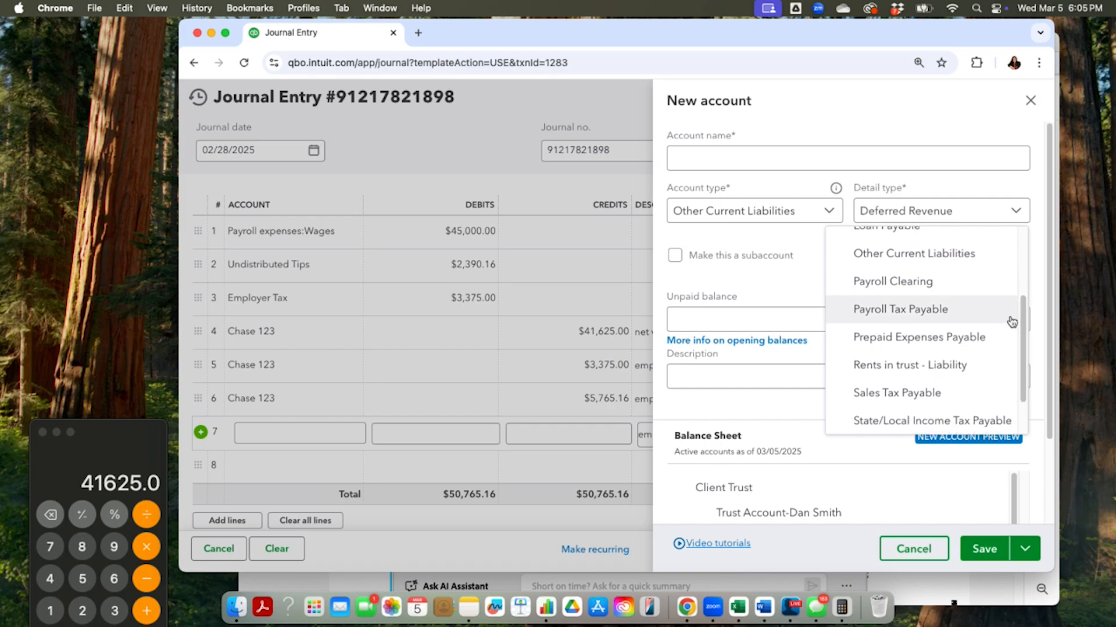
{"action": "left_click", "coordinate": [927, 289]}
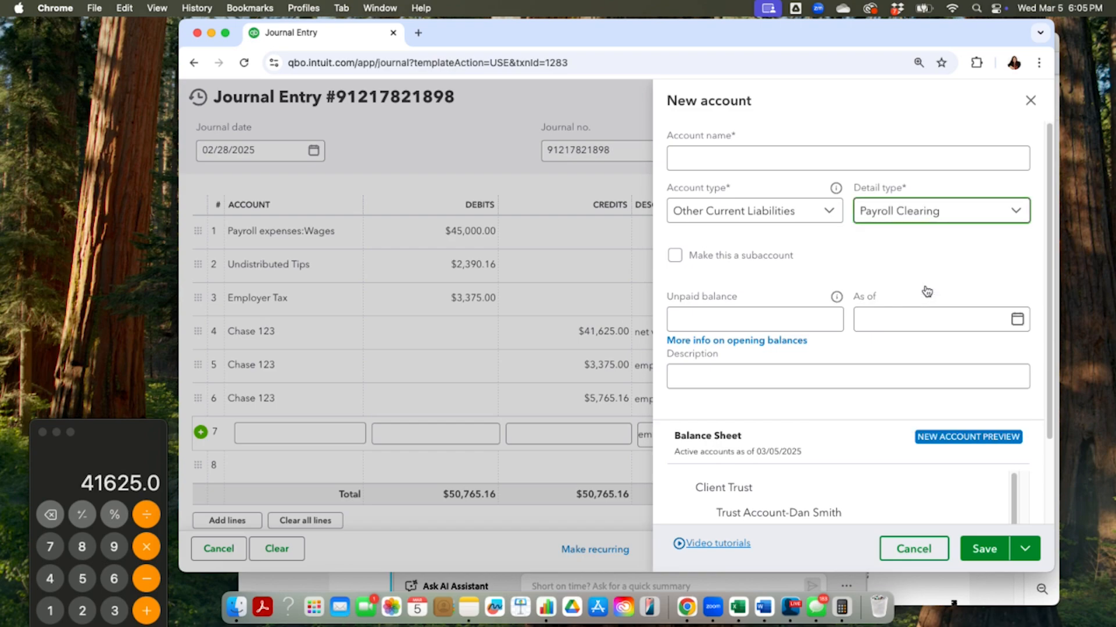
{"action": "left_click", "coordinate": [730, 167]}
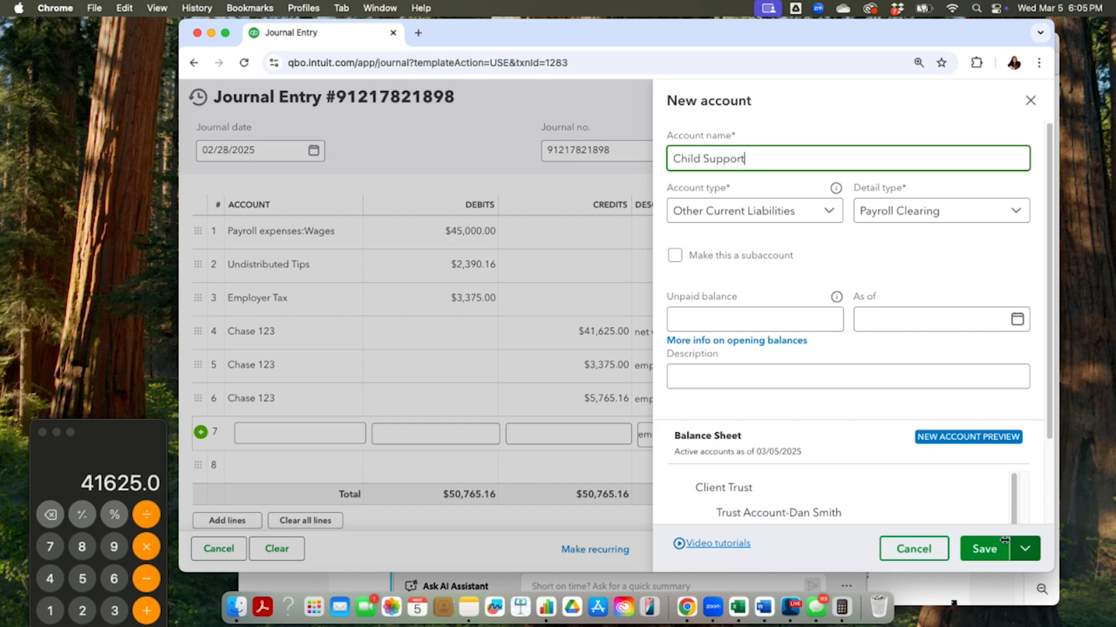
{"action": "left_click", "coordinate": [983, 549]}
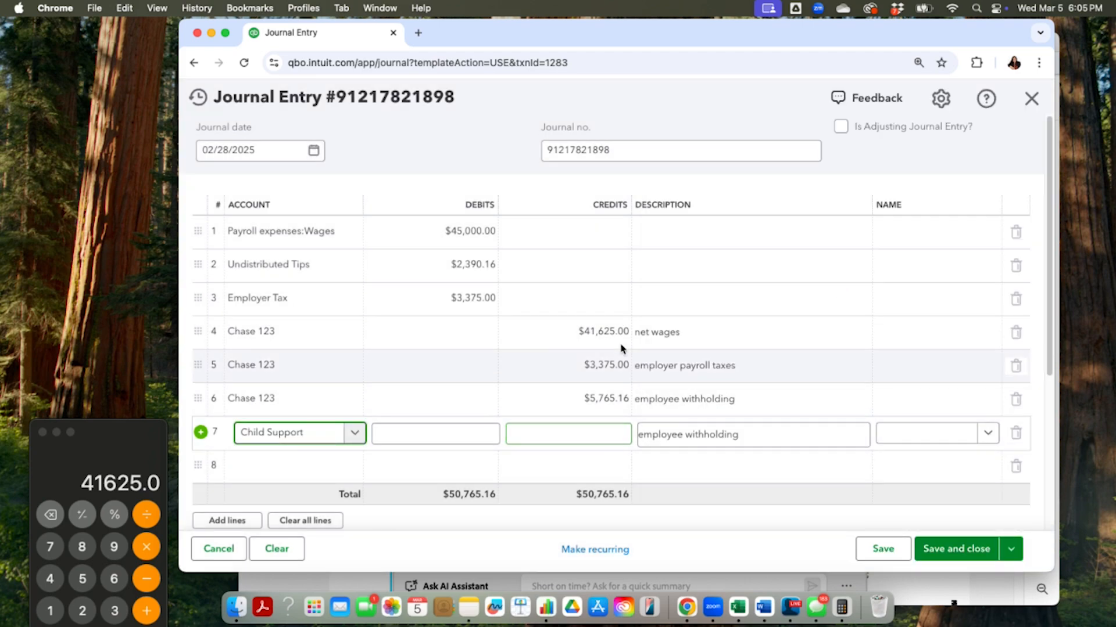
Enter a 625 credit on the Child Support line and set the net wages credit on line 4 to 41,000
{"action": "left_click", "coordinate": [602, 437]}
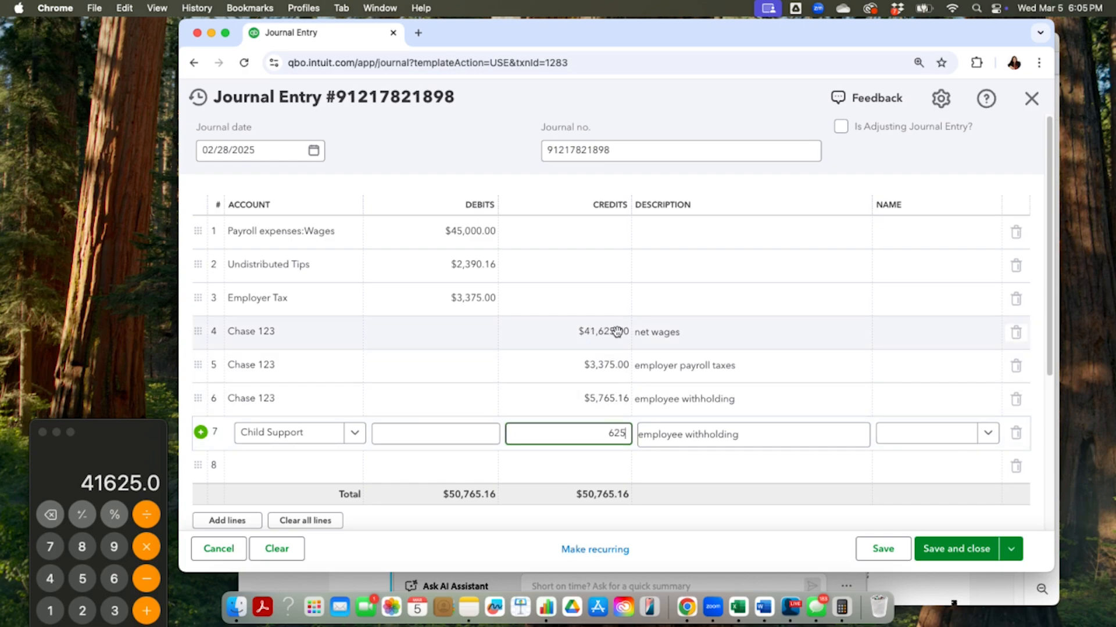
{"action": "left_click", "coordinate": [612, 333]}
{"action": "left_click", "coordinate": [611, 332]}
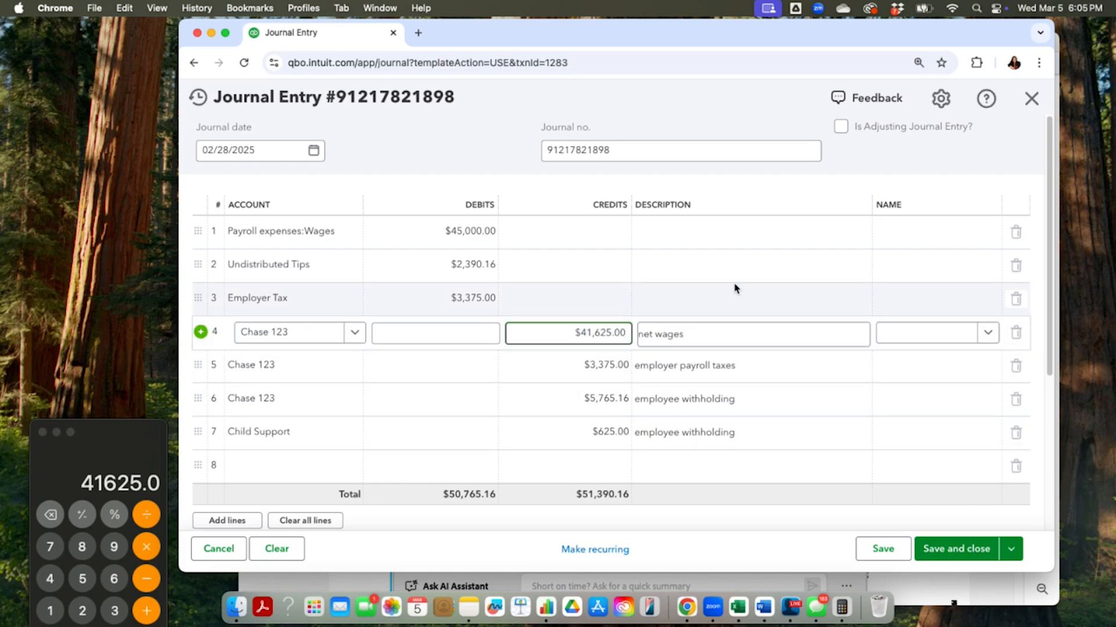
{"action": "key", "text": "BackSpace"}
{"action": "key", "text": "BackSpace"}
{"action": "key", "text": "BackSpace"}
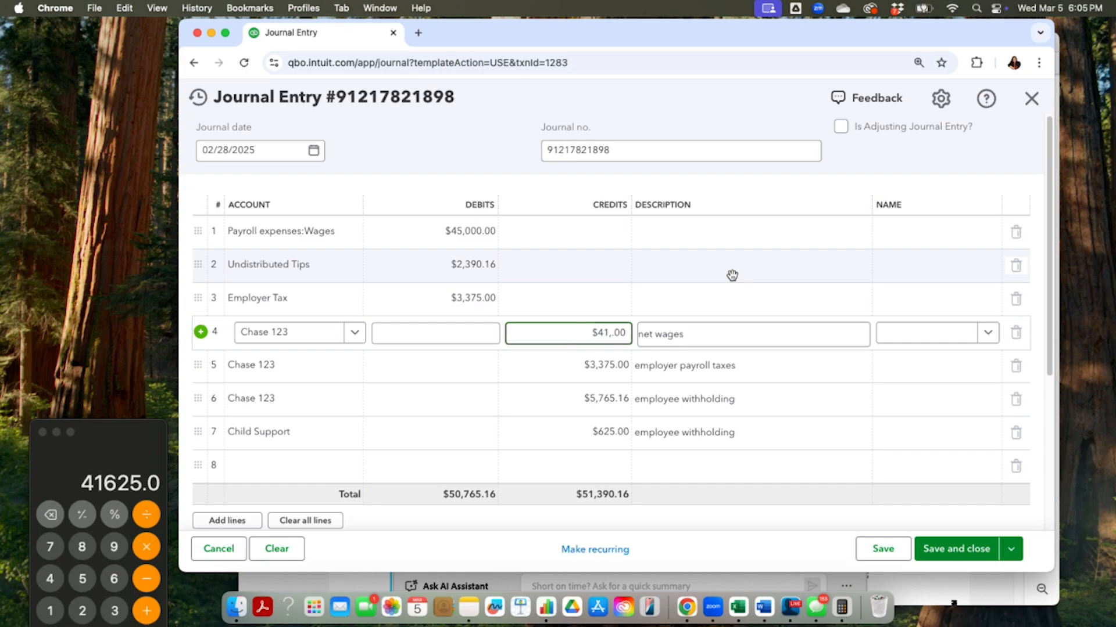
{"action": "type", "text": "000"}
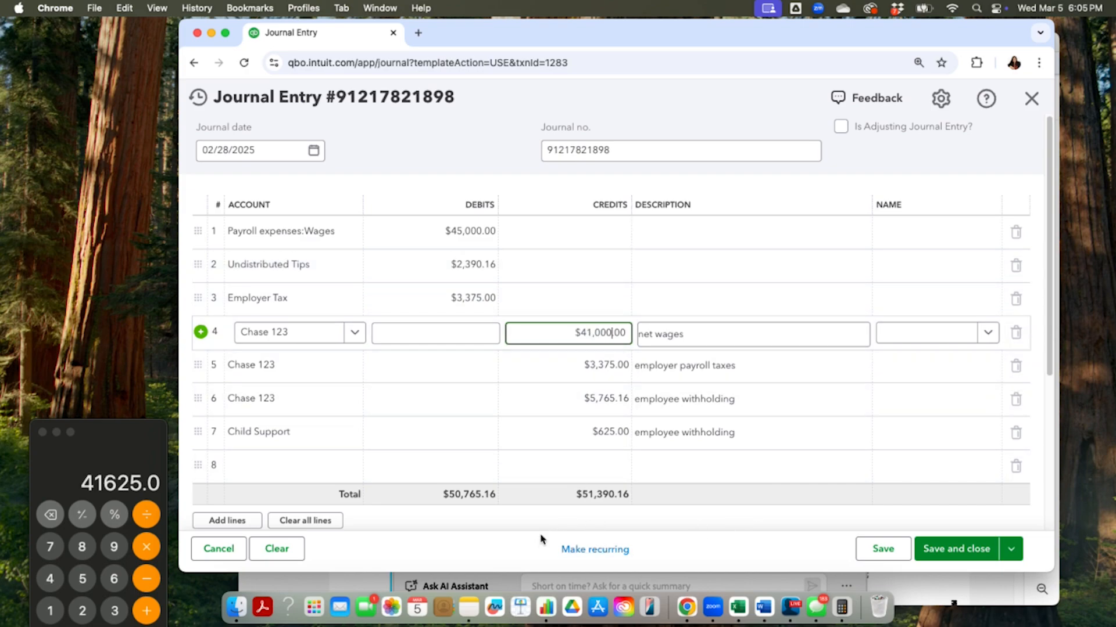
{"action": "left_click", "coordinate": [529, 549]}
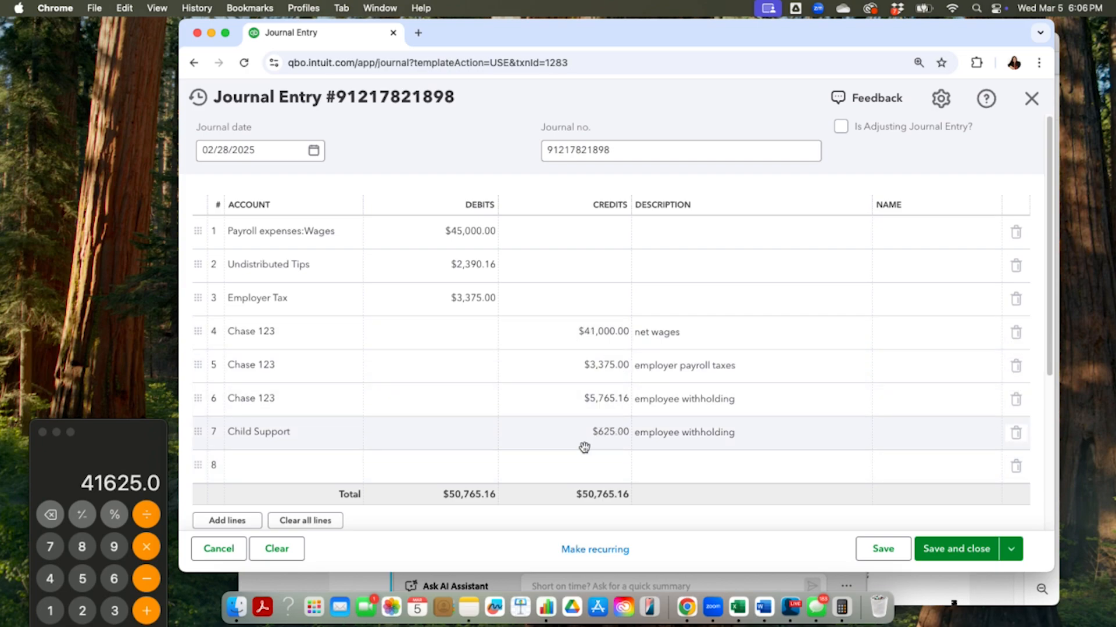
Set the Chase 123 net wages credit on line 4 to 40,000
{"action": "scroll", "coordinate": [584, 448], "scroll_direction": "down", "scroll_amount": 3}
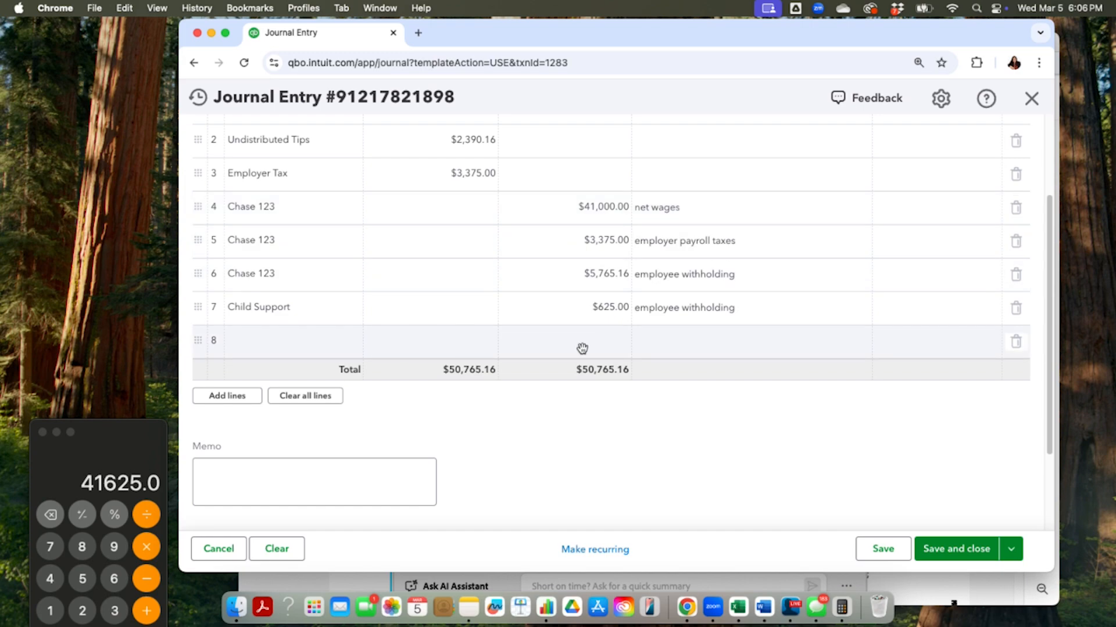
{"action": "left_click", "coordinate": [600, 211]}
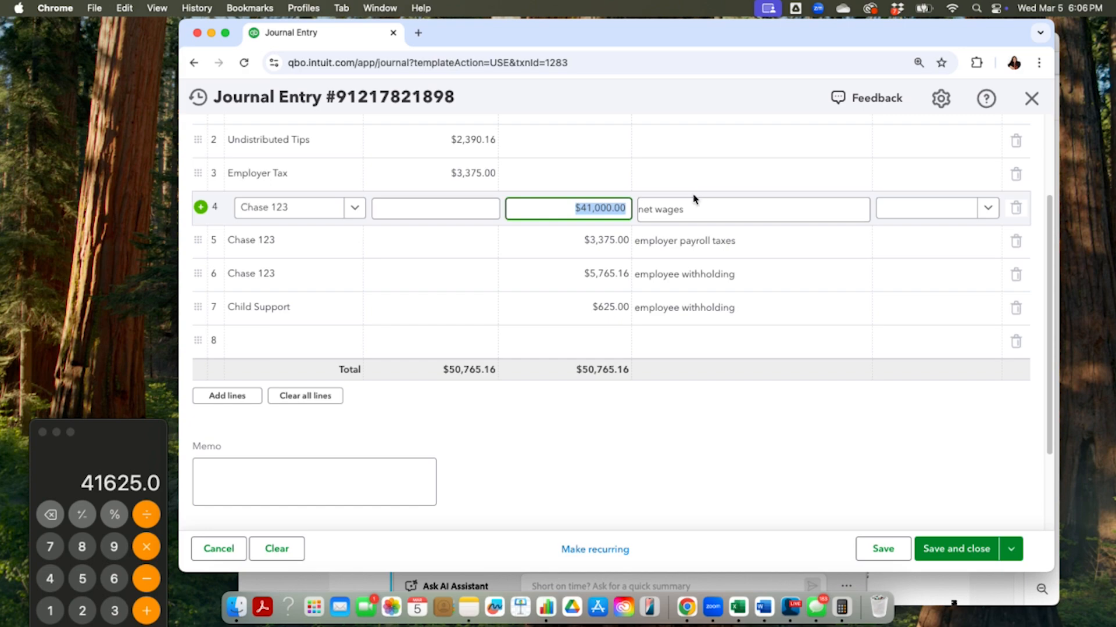
{"action": "type", "text": "40,"}
{"action": "type", "text": "000"}
{"action": "left_click", "coordinate": [301, 344]}
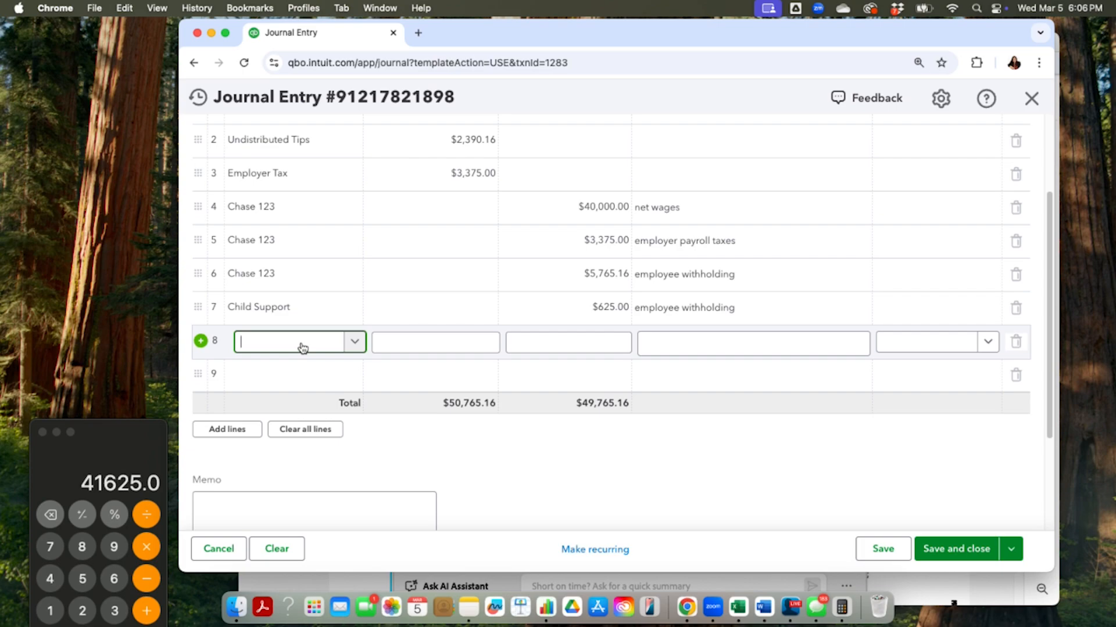
{"action": "type", "text": "40"}
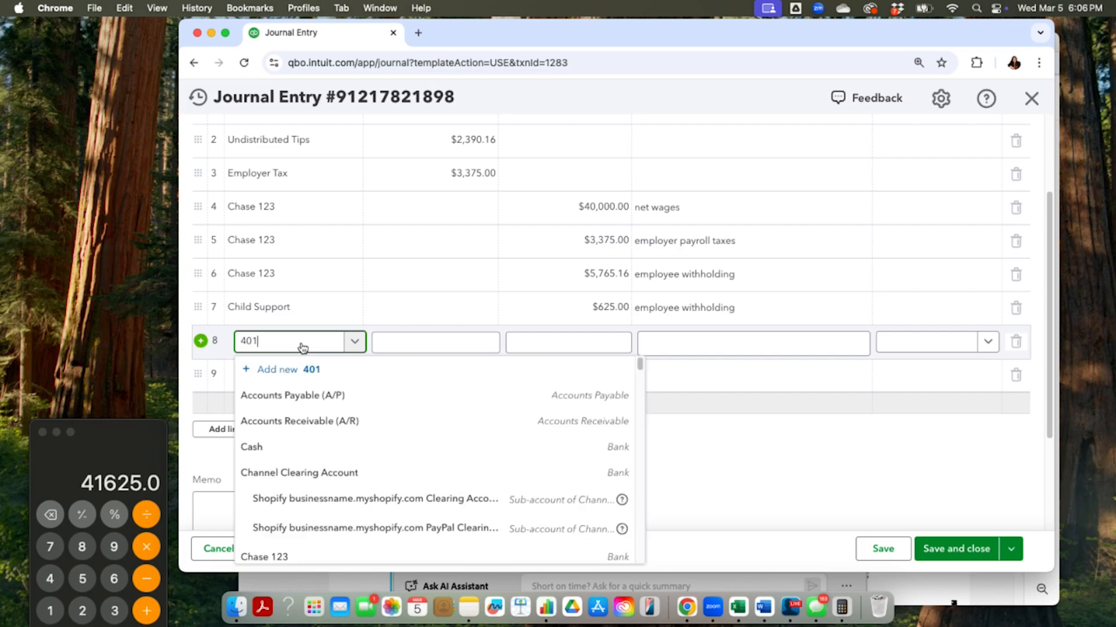
{"action": "type", "text": "1"}
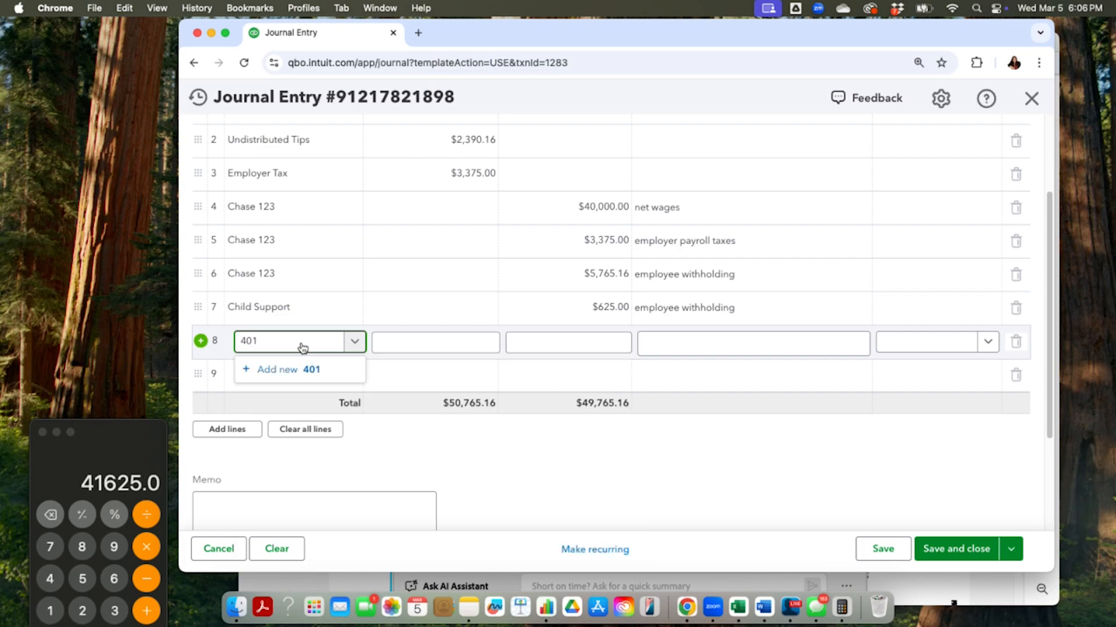
{"action": "key", "text": "BackSpace"}
Start a new account for line 8 with type Other Current Liabilities and detail type Payroll Clearing
{"action": "left_click", "coordinate": [355, 341]}
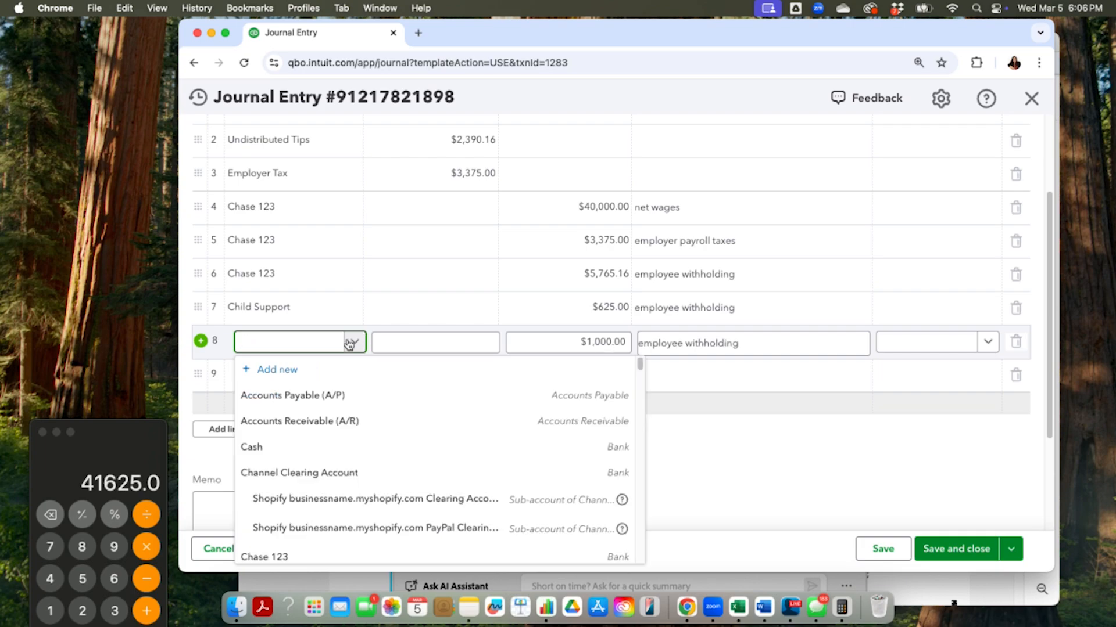
{"action": "left_click", "coordinate": [275, 365]}
{"action": "left_click", "coordinate": [834, 207]}
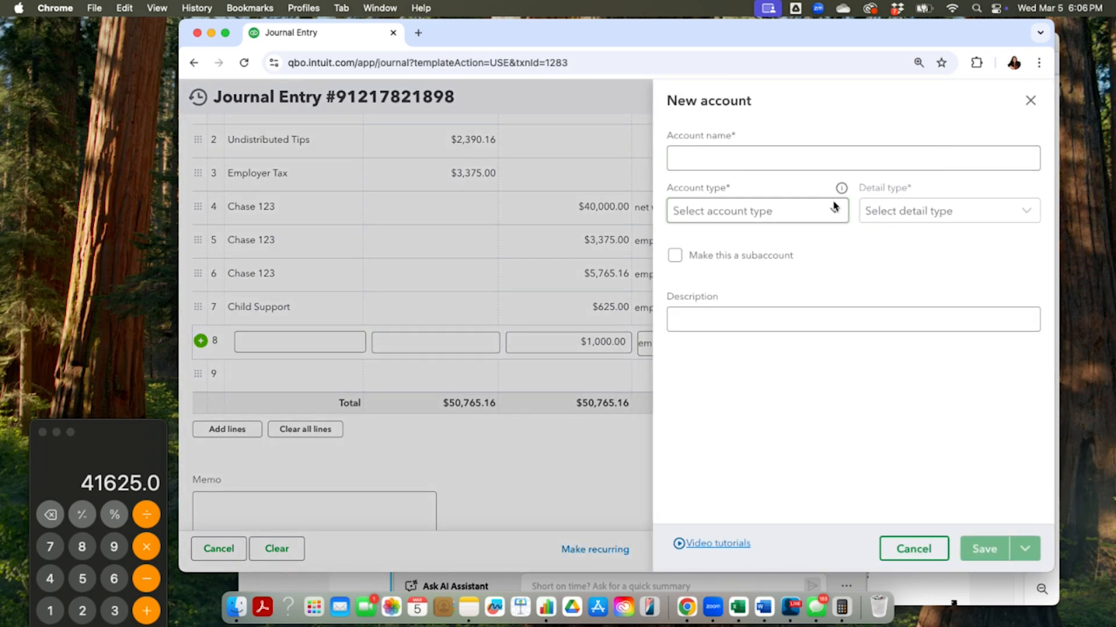
{"action": "left_click_drag", "start_coordinate": [839, 265], "coordinate": [836, 346]}
{"action": "left_click", "coordinate": [797, 276]}
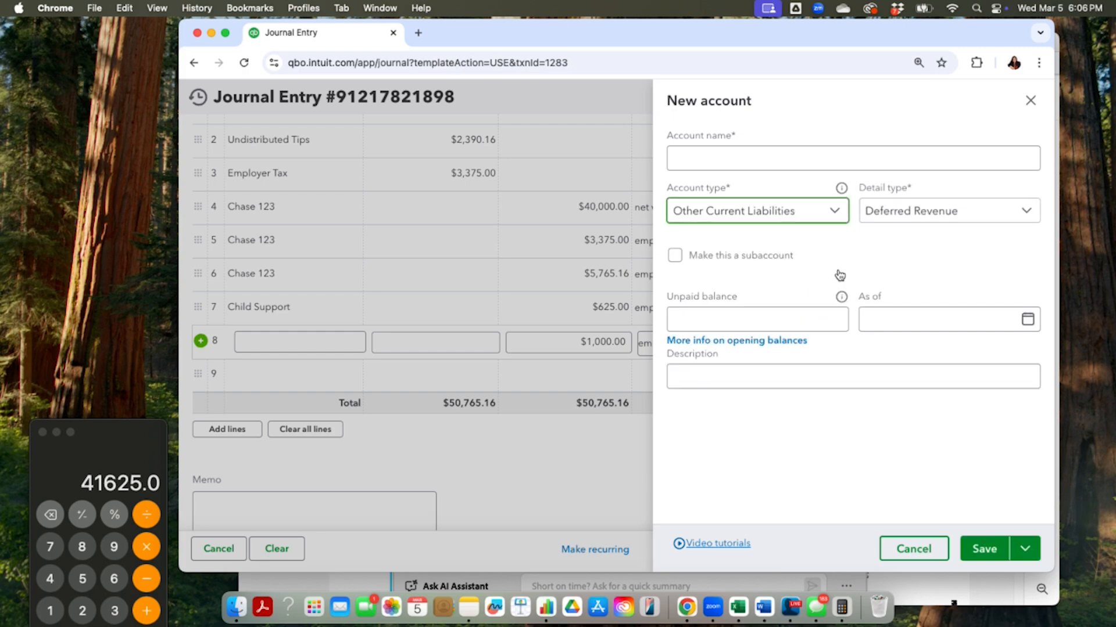
{"action": "left_click", "coordinate": [1014, 211]}
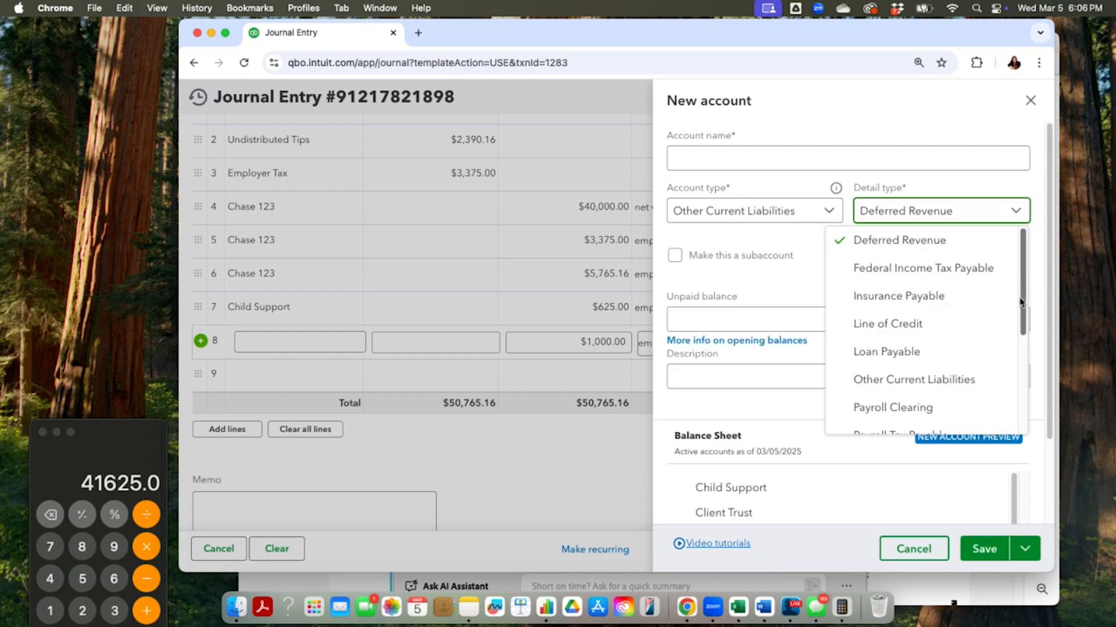
{"action": "left_click_drag", "start_coordinate": [1019, 302], "coordinate": [1016, 347]}
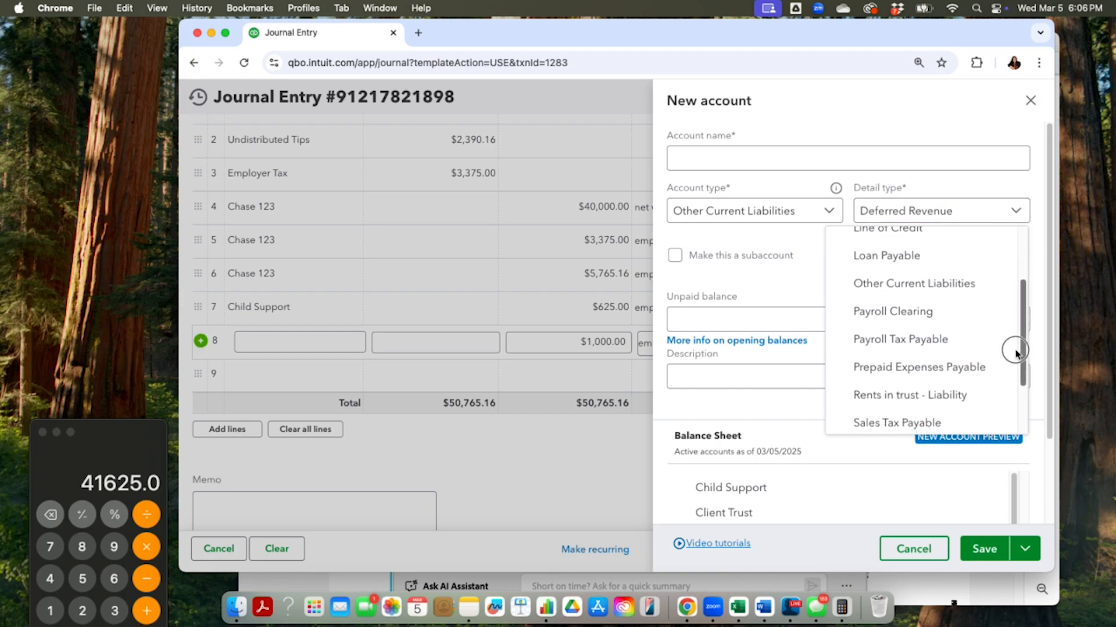
{"action": "left_click", "coordinate": [916, 324]}
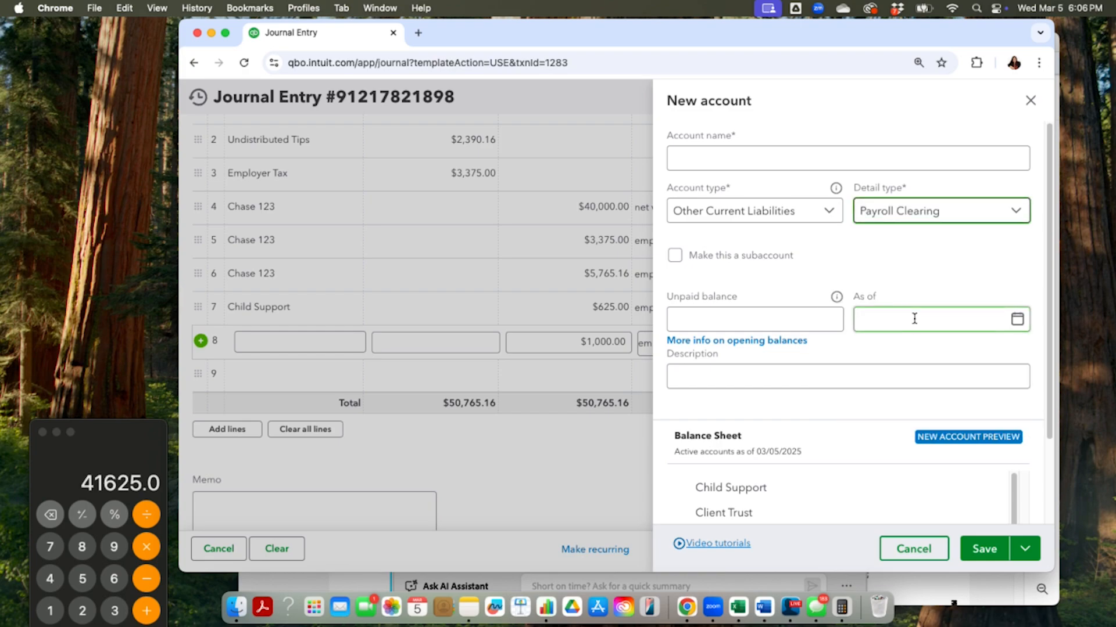
Name the new account 401 K Retirement Payable and save it to the $1,000 credit line
{"action": "left_click", "coordinate": [814, 162]}
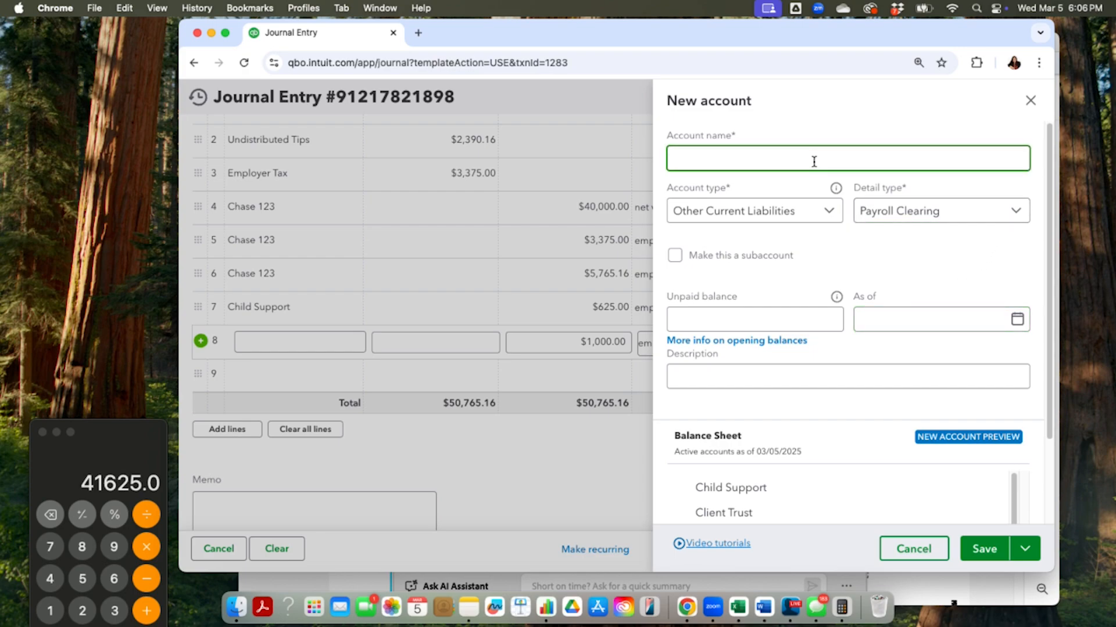
{"action": "type", "text": "401 K"}
{"action": "type", "text": " Pa"}
{"action": "type", "text": "rement "}
{"action": "type", "text": "Payable"}
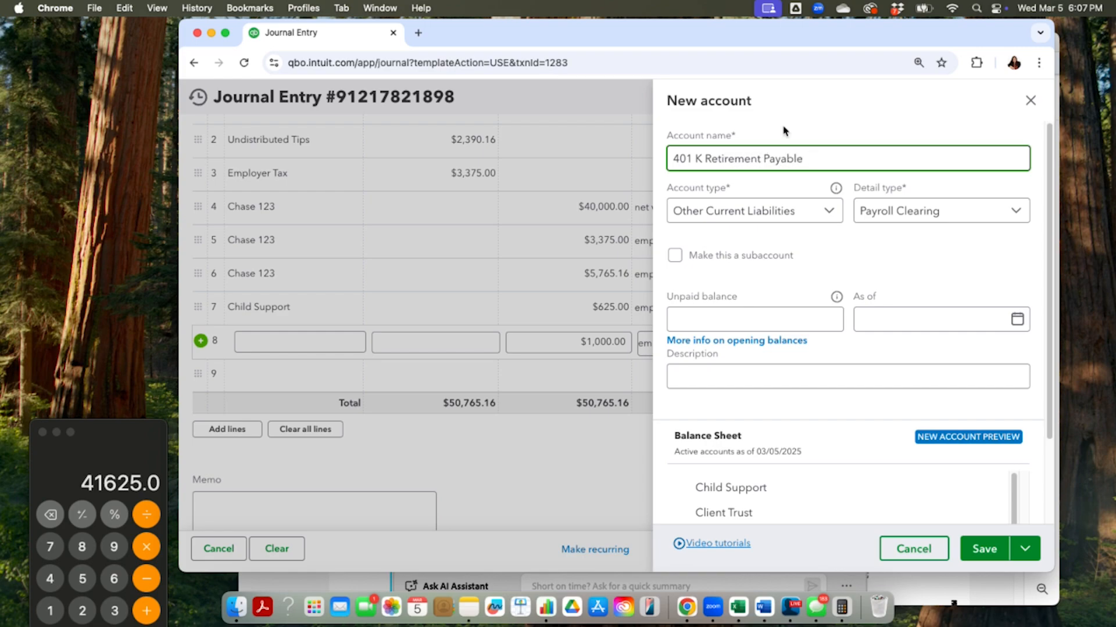
{"action": "left_click", "coordinate": [983, 551]}
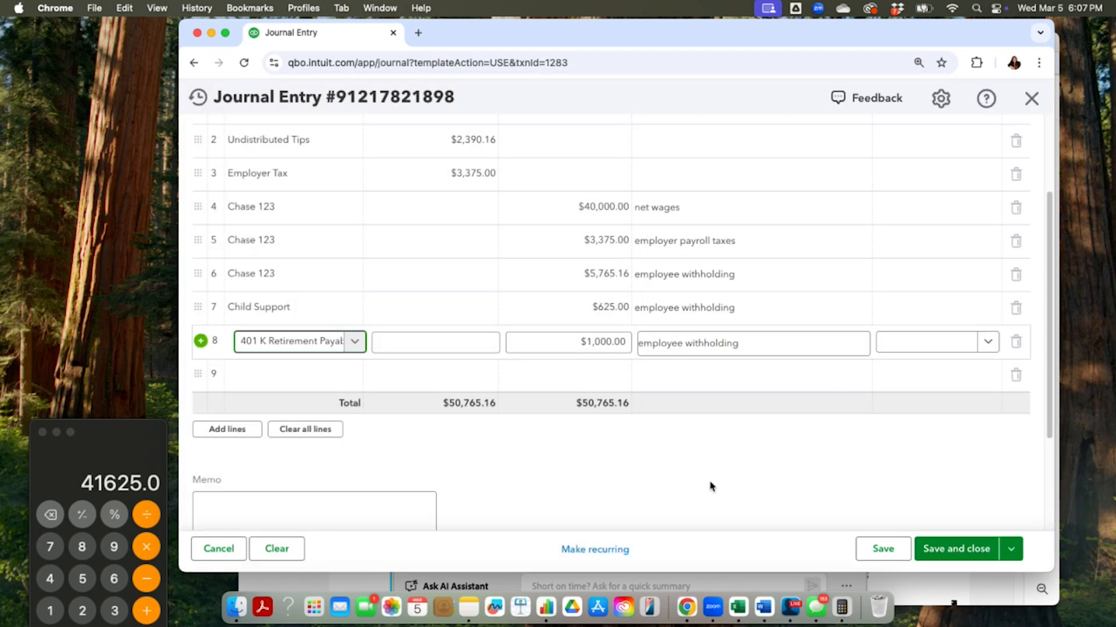
{"action": "left_click", "coordinate": [711, 487]}
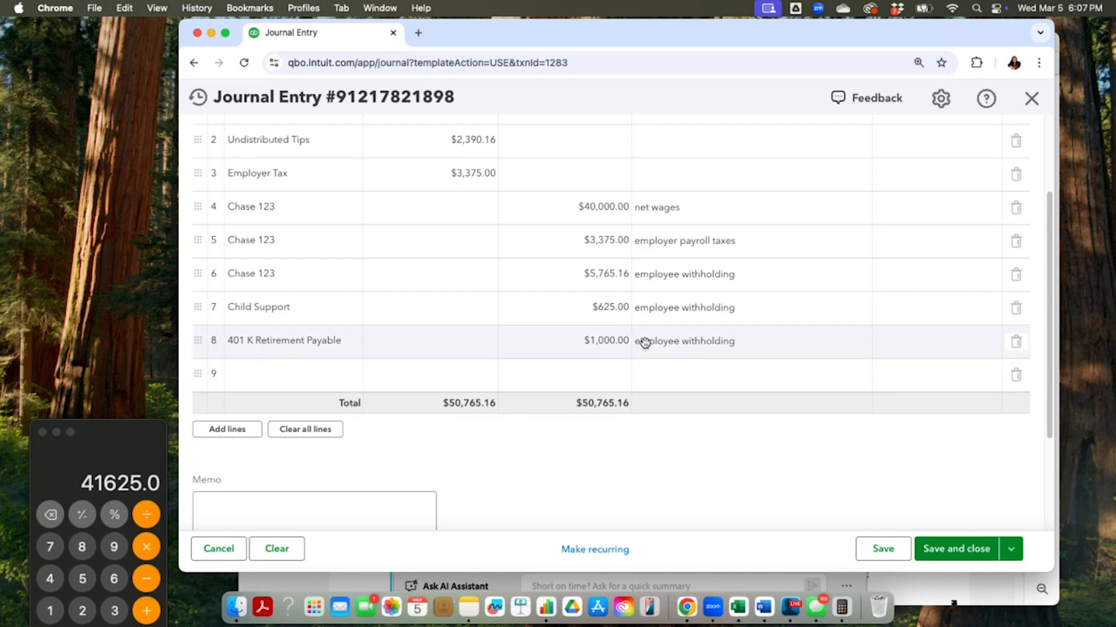
Start a new account for line 9 with type Expenses and detail type Other Business Expenses
{"action": "scroll", "coordinate": [602, 308], "scroll_direction": "up", "scroll_amount": 3}
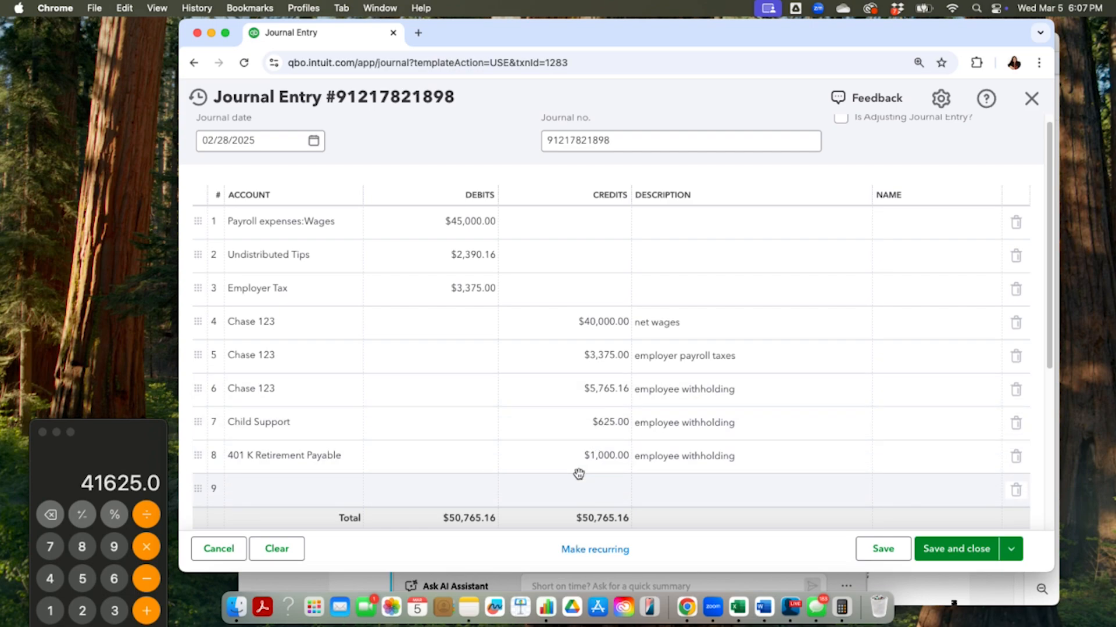
{"action": "scroll", "coordinate": [308, 489], "scroll_direction": "down", "scroll_amount": 2}
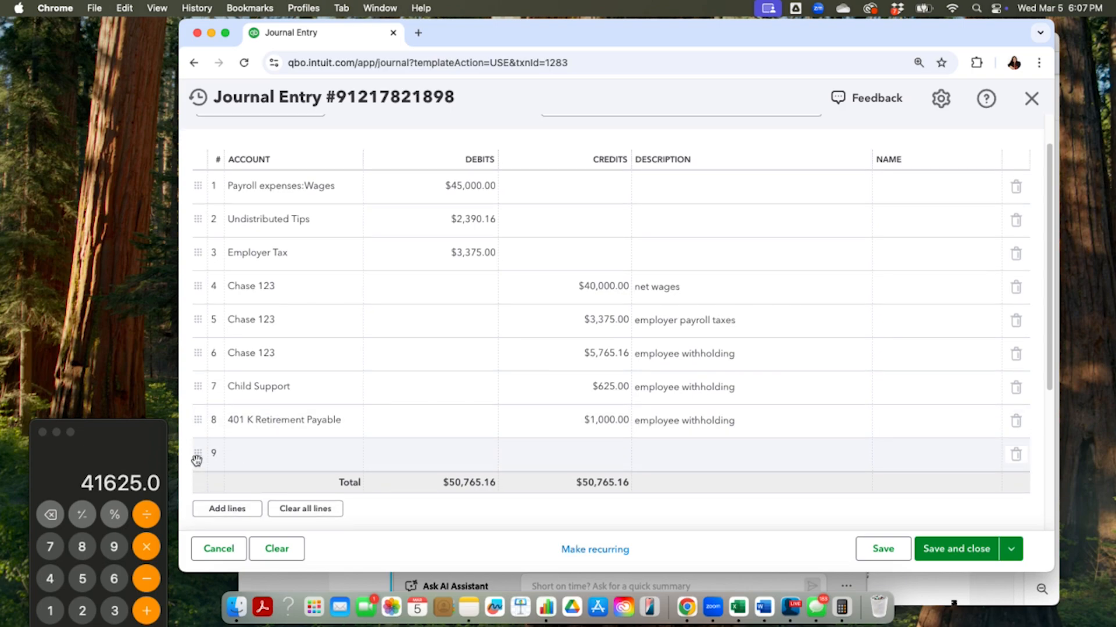
{"action": "left_click", "coordinate": [236, 460]}
{"action": "left_click", "coordinate": [286, 459]}
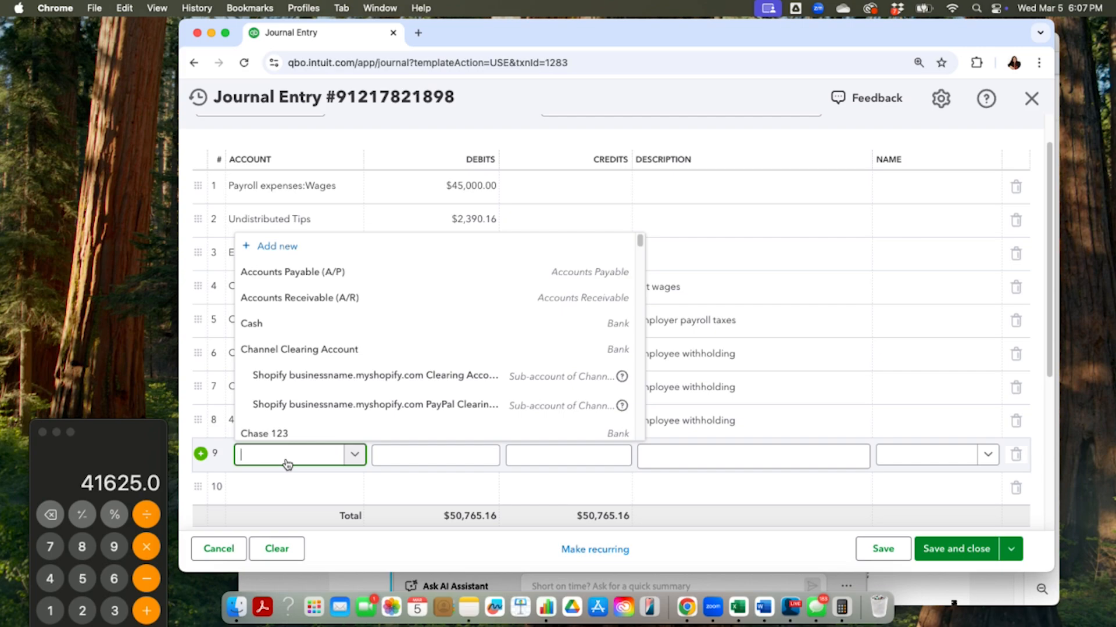
{"action": "left_click", "coordinate": [289, 247]}
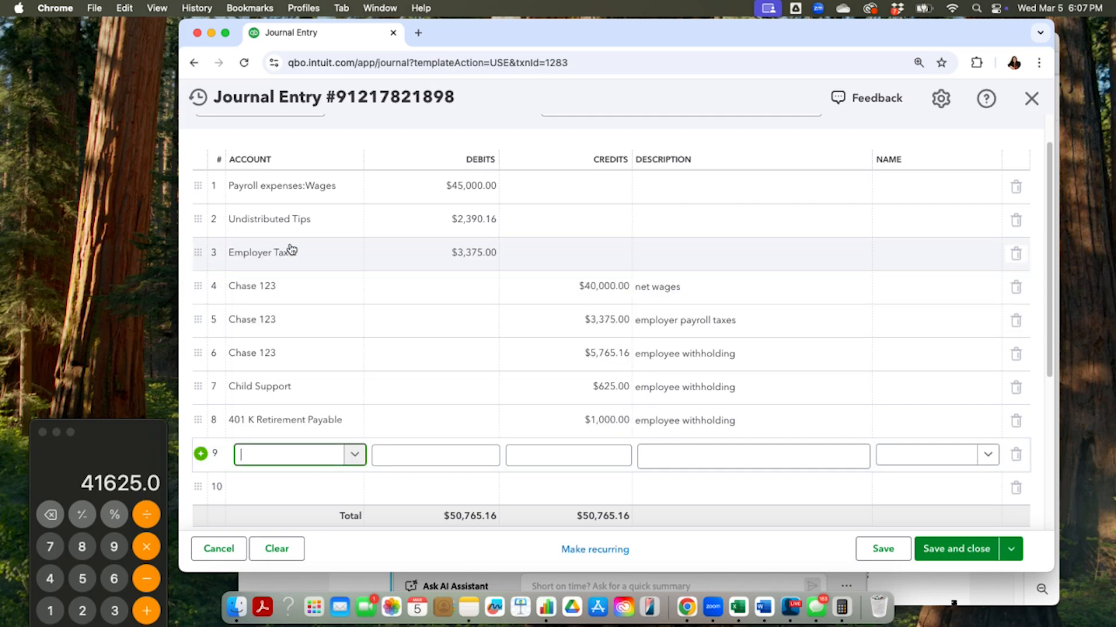
{"action": "left_click", "coordinate": [833, 217]}
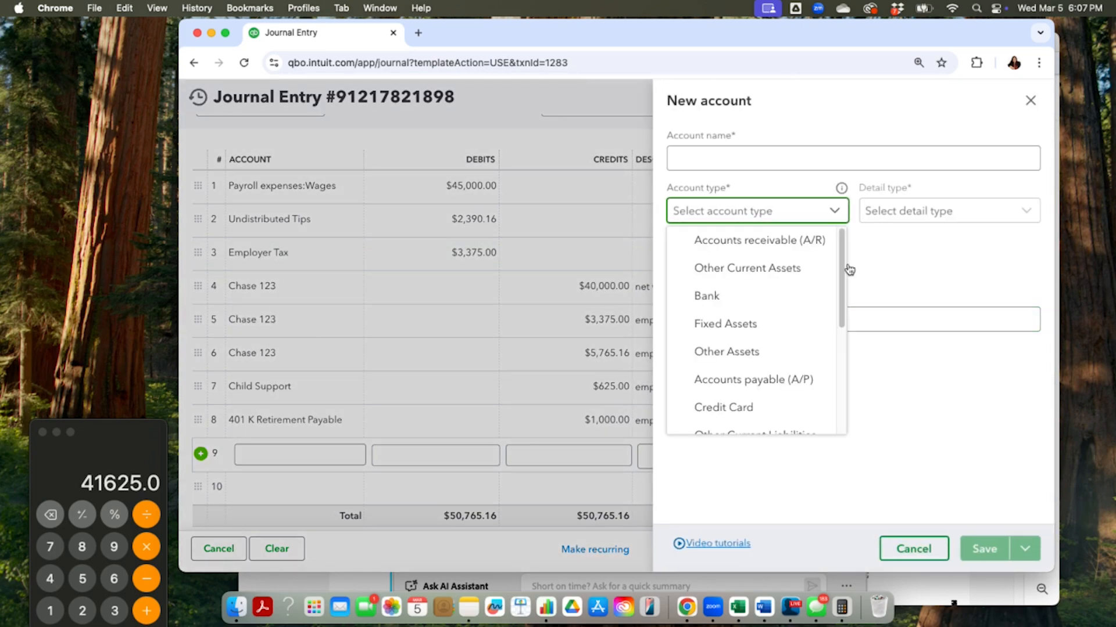
{"action": "left_click_drag", "start_coordinate": [842, 278], "coordinate": [825, 391]}
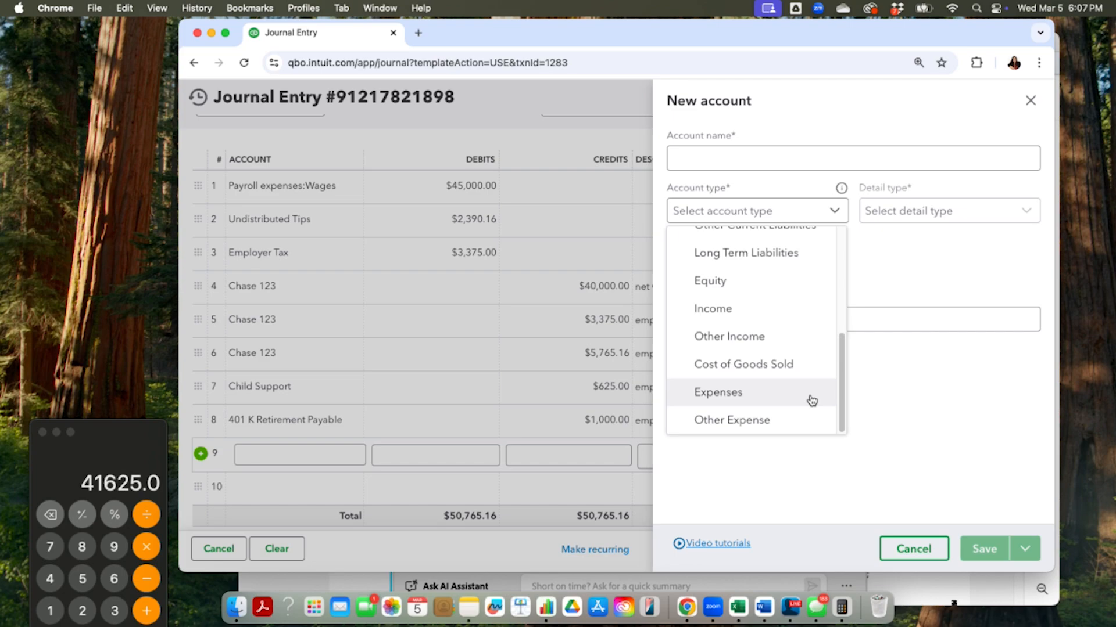
{"action": "left_click", "coordinate": [812, 393]}
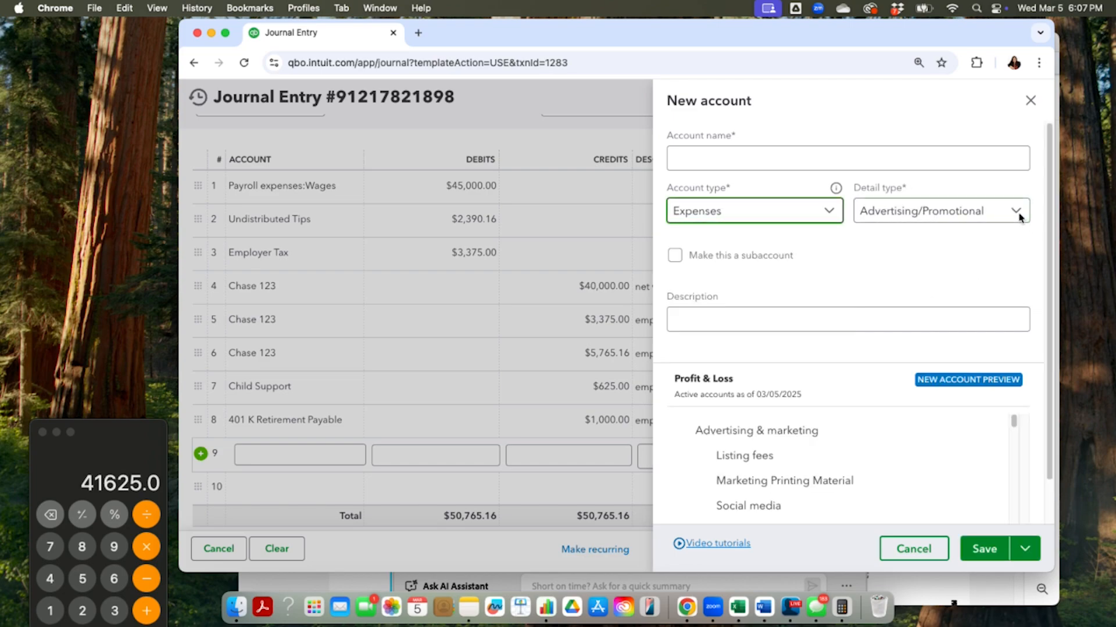
{"action": "left_click", "coordinate": [979, 213]}
{"action": "left_click_drag", "start_coordinate": [1022, 250], "coordinate": [1011, 359]}
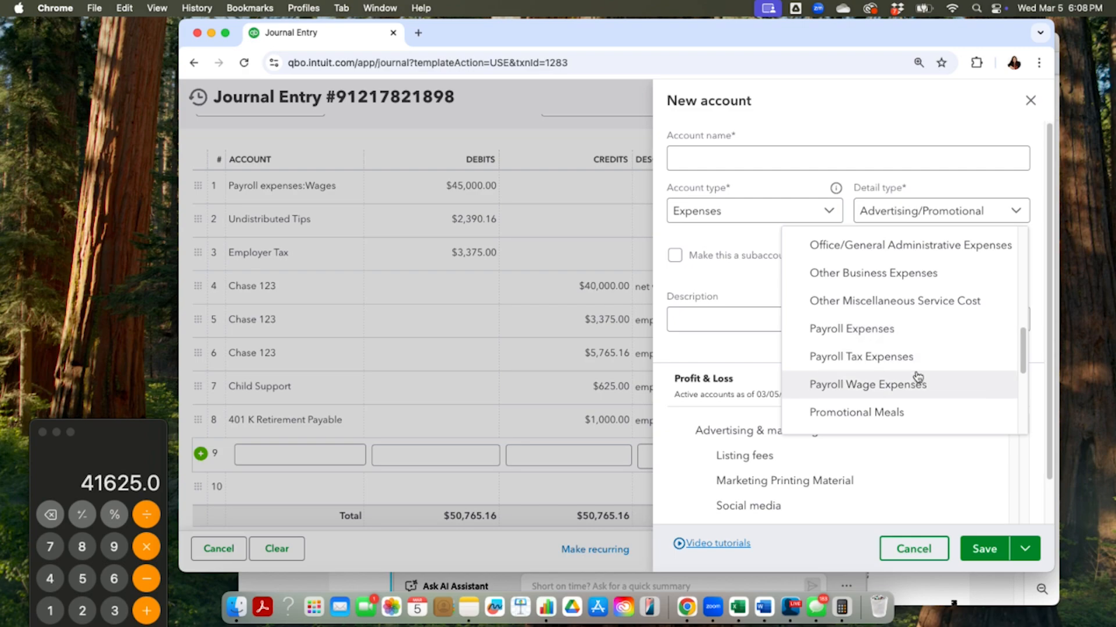
{"action": "left_click", "coordinate": [921, 272]}
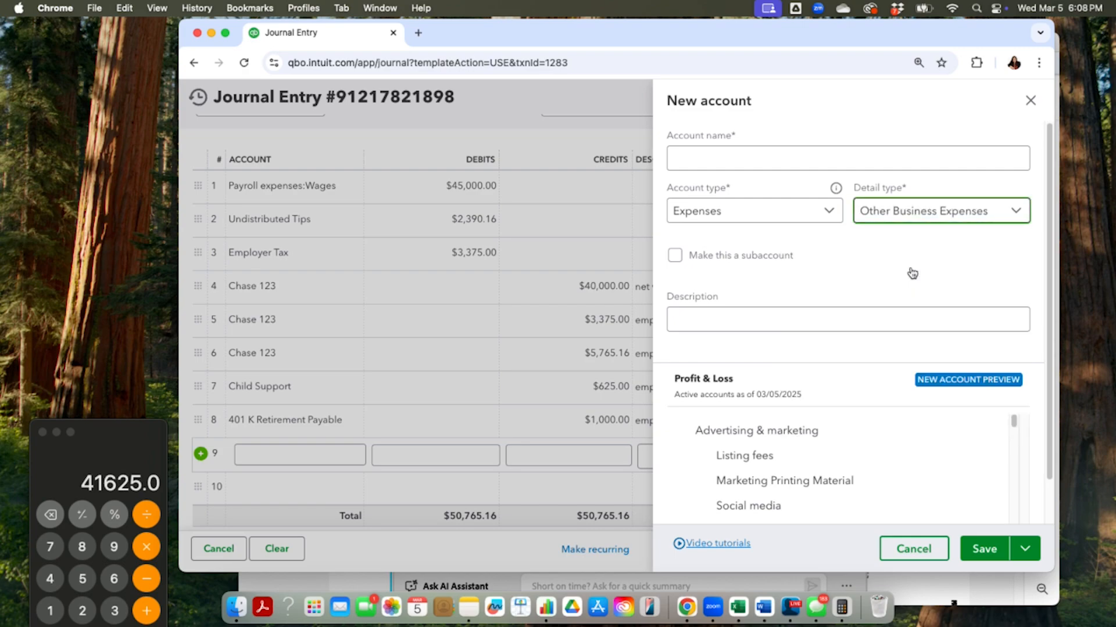
Name the new expense account 401k Retirement Employer Match and save it to line 9
{"action": "left_click", "coordinate": [804, 157]}
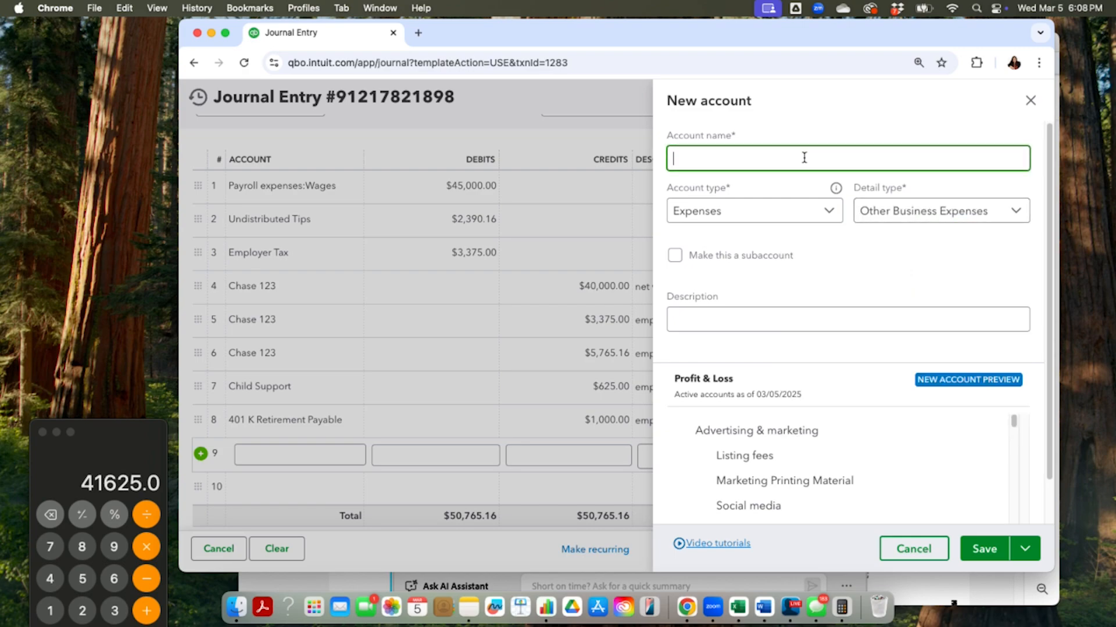
{"action": "type", "text": "401k Retirement Emplyer"}
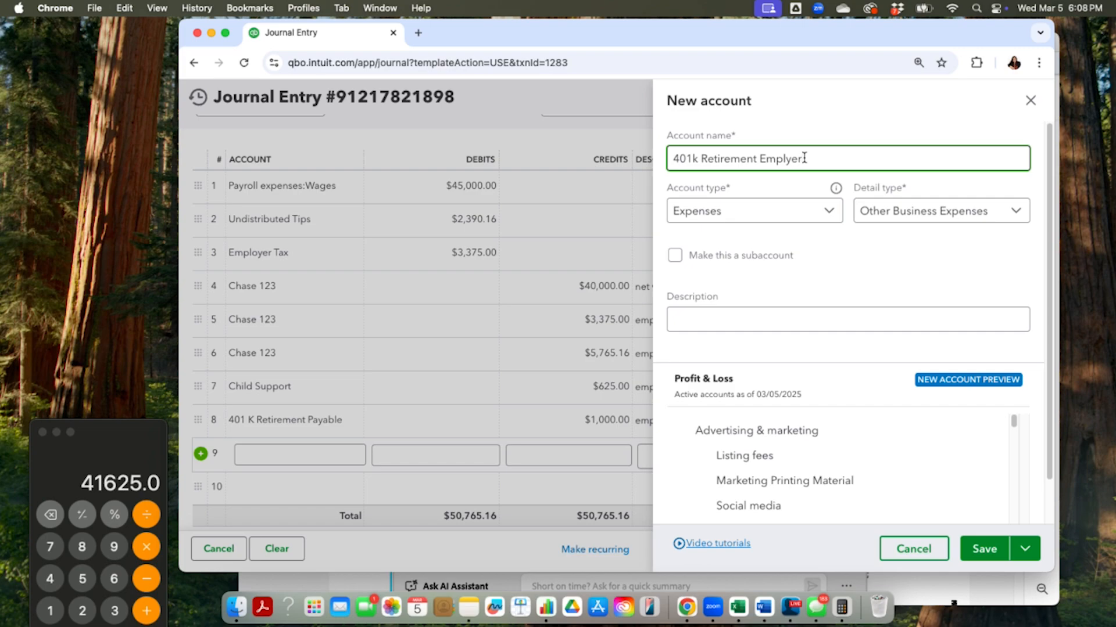
{"action": "key", "text": "BackSpace"}
{"action": "key", "text": "BackSpace"}
{"action": "key", "text": "BackSpace"}
{"action": "type", "text": "oyer Match"}
{"action": "left_click", "coordinate": [983, 546]}
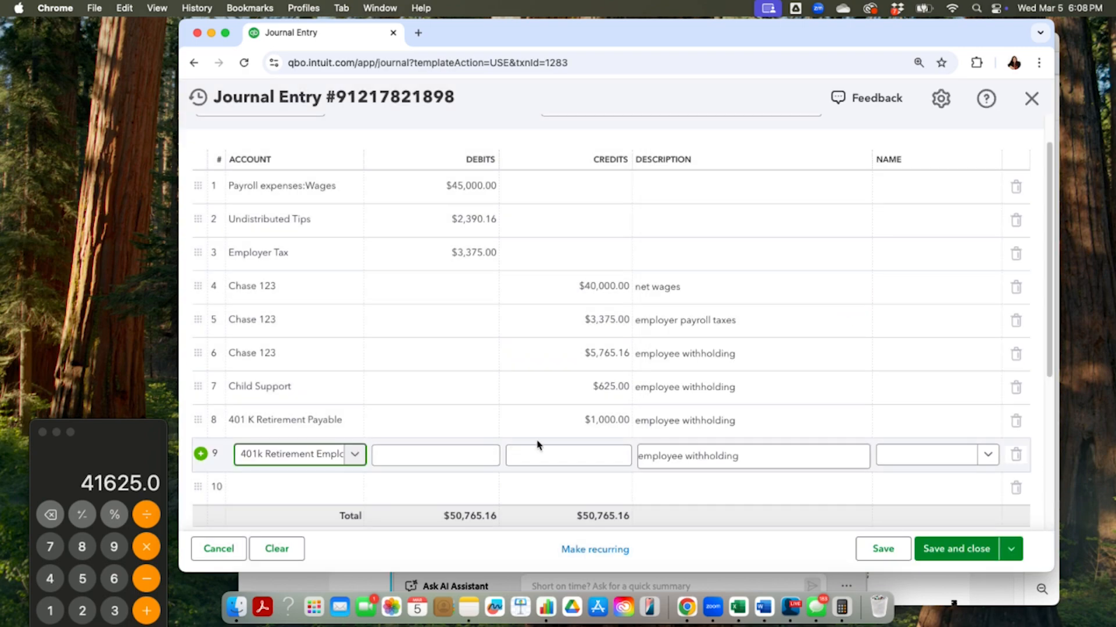
Enter a 300 debit on the 401k Retirement Employer Match line
{"action": "left_click", "coordinate": [577, 459]}
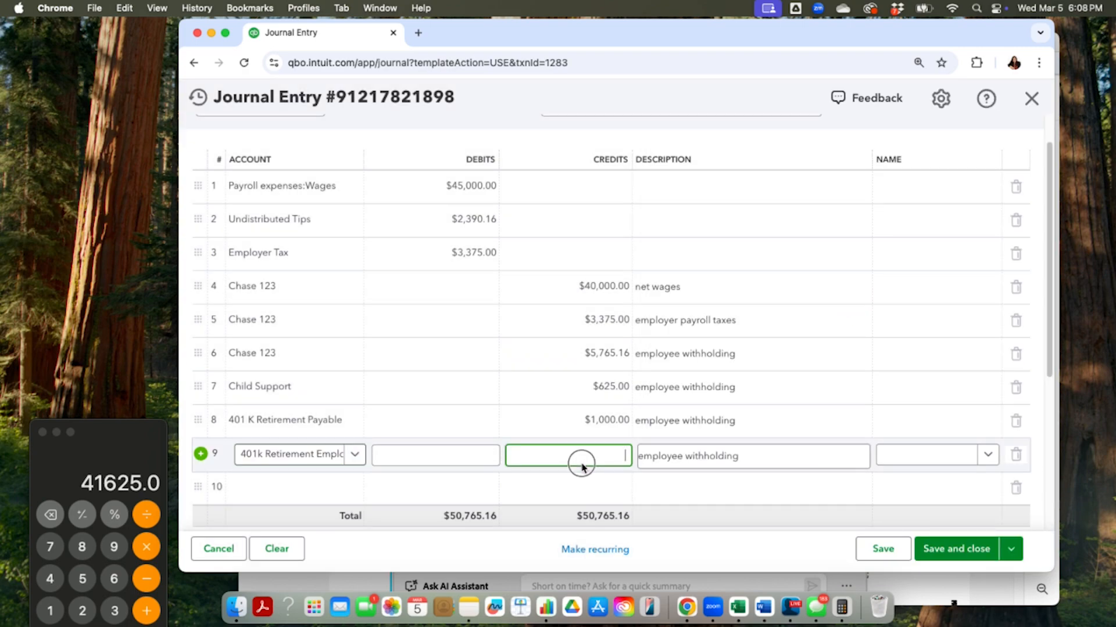
{"action": "left_click", "coordinate": [444, 458]}
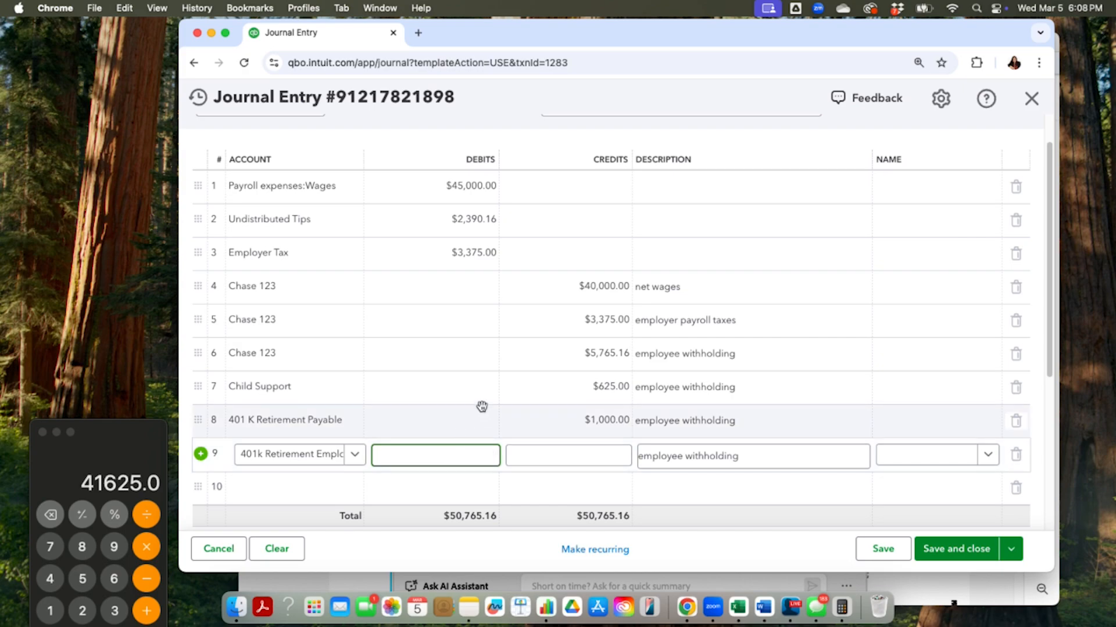
{"action": "type", "text": "300"}
Assign the 401 K Retirement Payable account to line 10 with the balancing $300 credit
{"action": "left_click", "coordinate": [267, 487]}
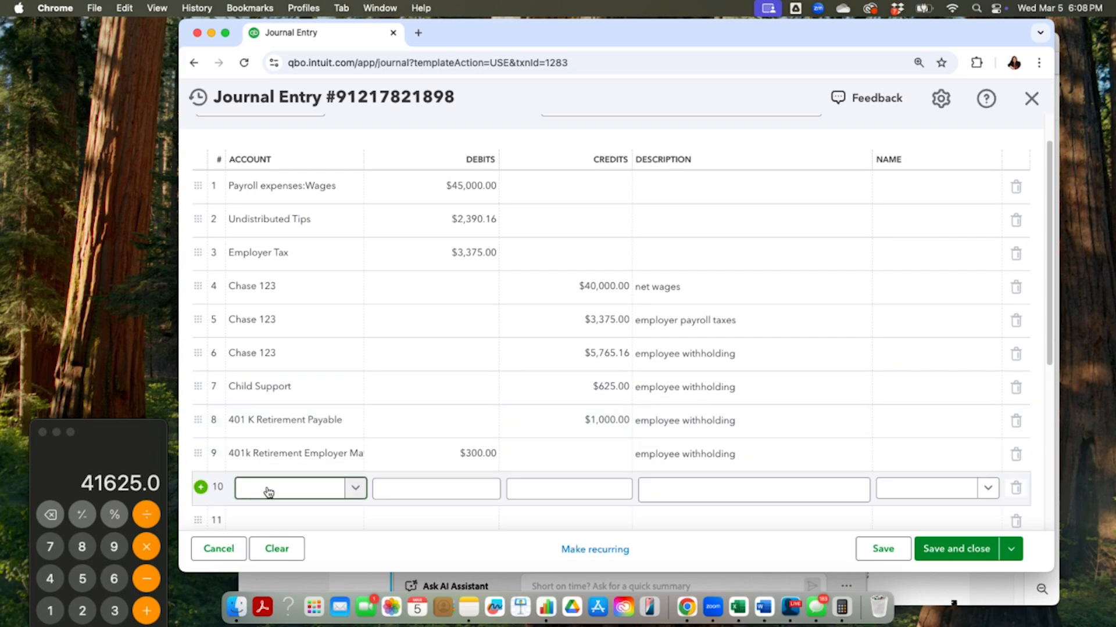
{"action": "type", "text": "401"}
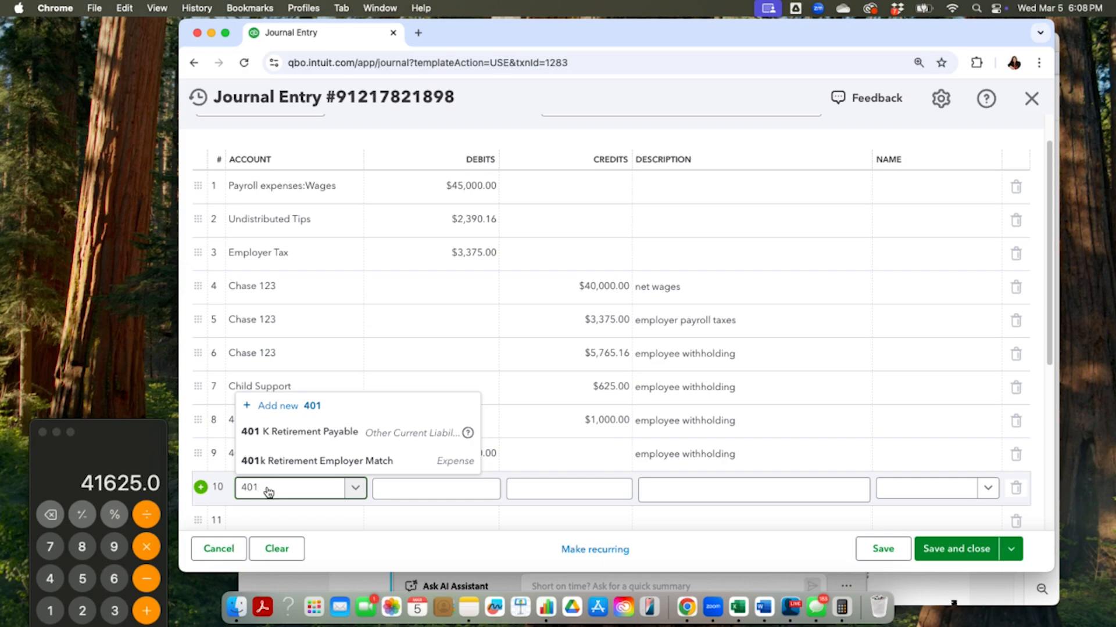
{"action": "left_click", "coordinate": [305, 431]}
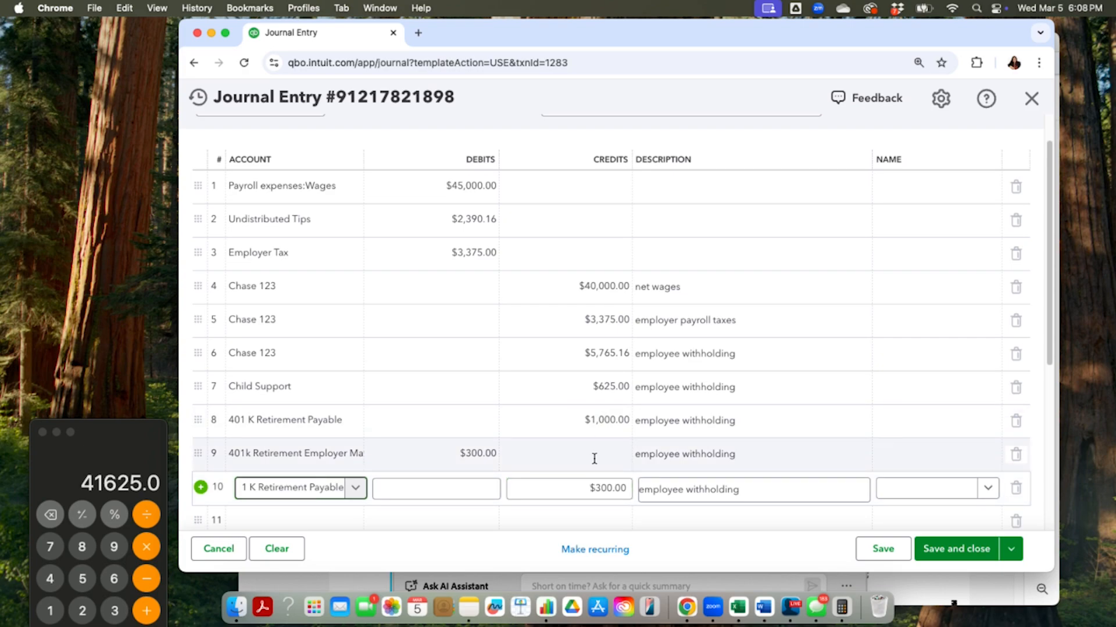
{"action": "left_click", "coordinate": [602, 486]}
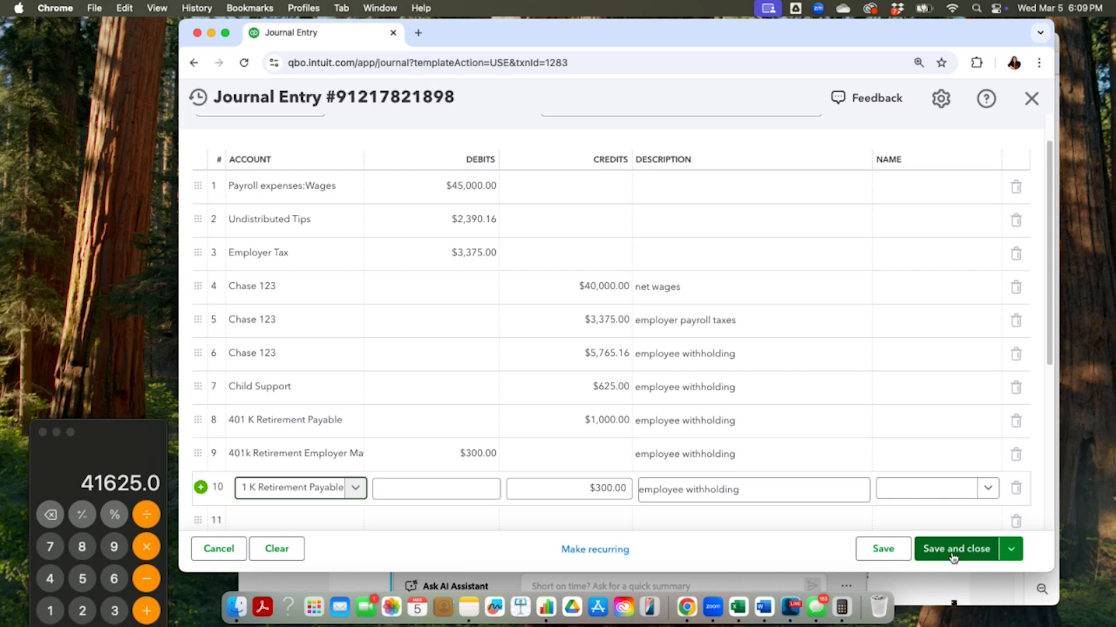
{"action": "scroll", "coordinate": [828, 495], "scroll_direction": "down", "scroll_amount": 4}
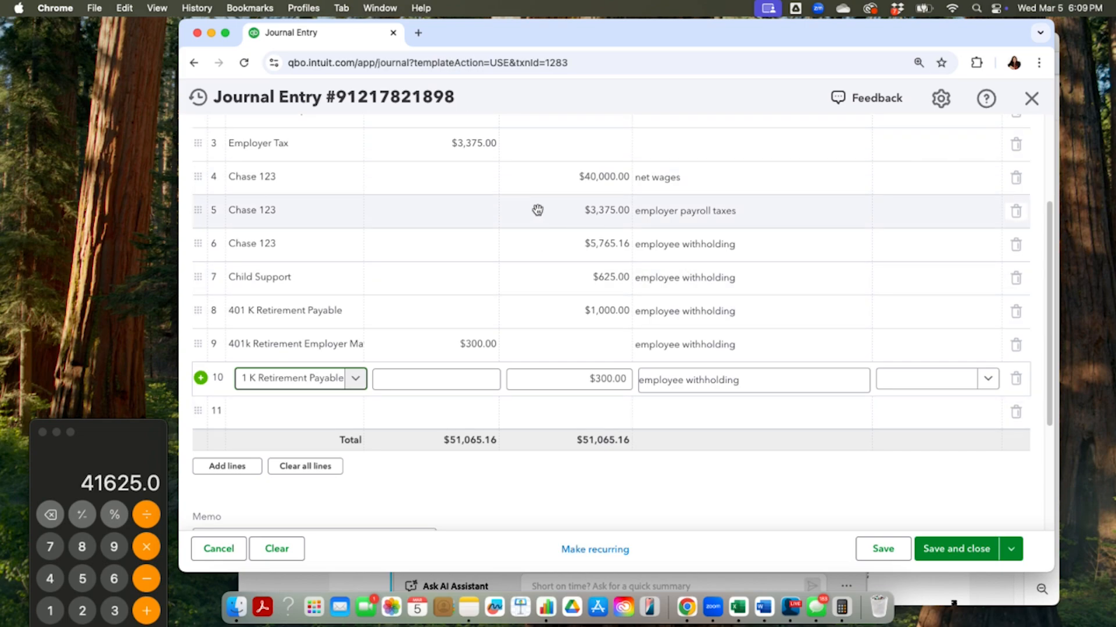
{"action": "scroll", "coordinate": [538, 213], "scroll_direction": "up", "scroll_amount": 2}
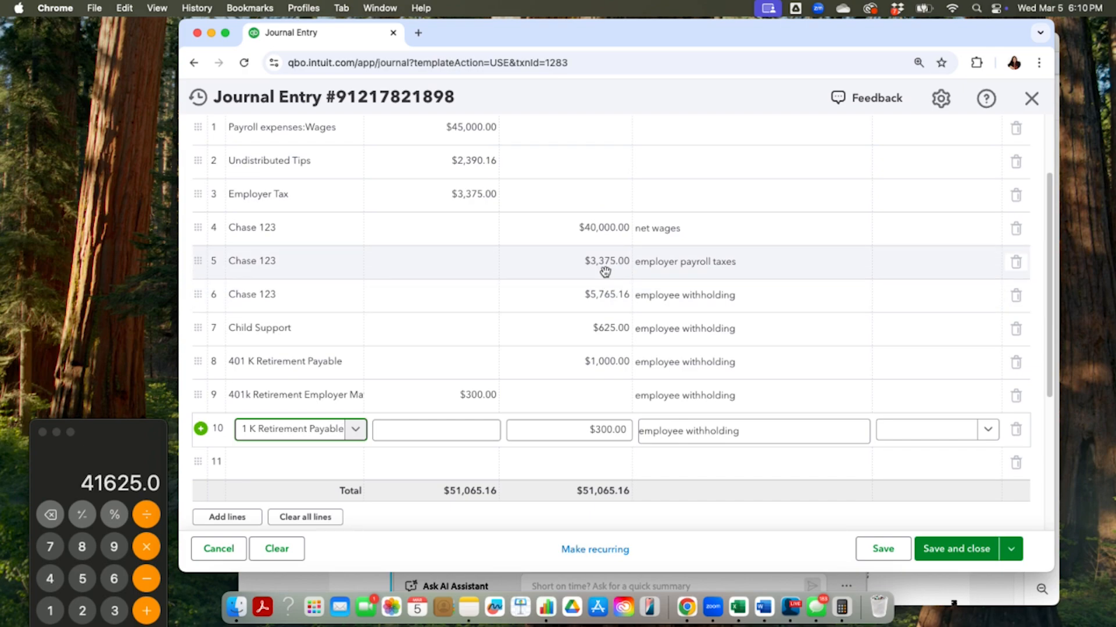
{"action": "scroll", "coordinate": [582, 285], "scroll_direction": "up", "scroll_amount": 1}
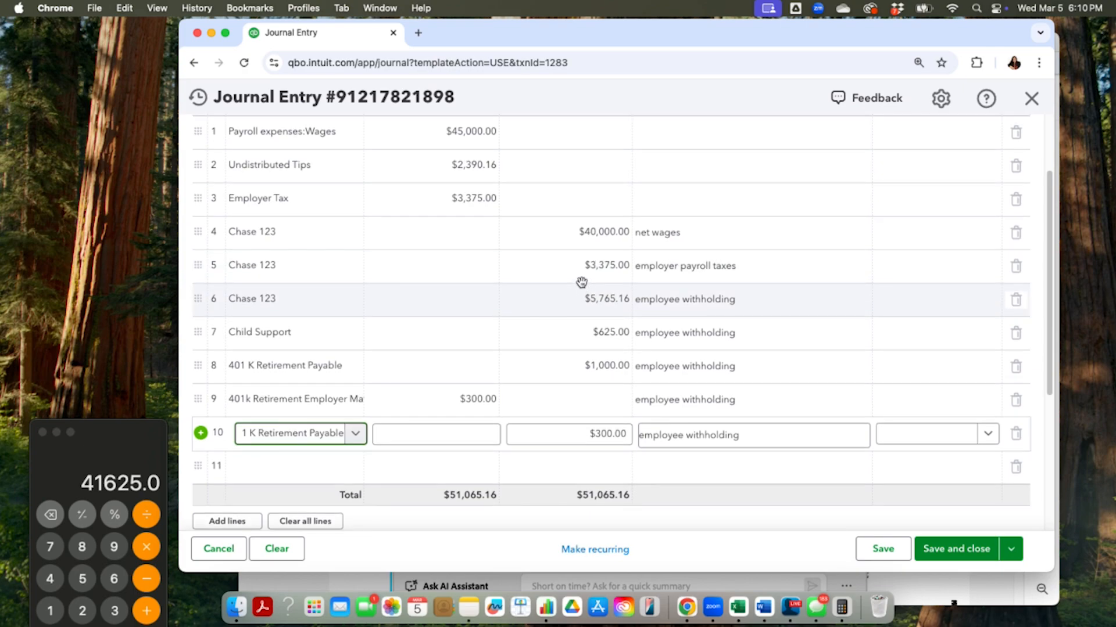
{"action": "scroll", "coordinate": [581, 282], "scroll_direction": "up", "scroll_amount": 1}
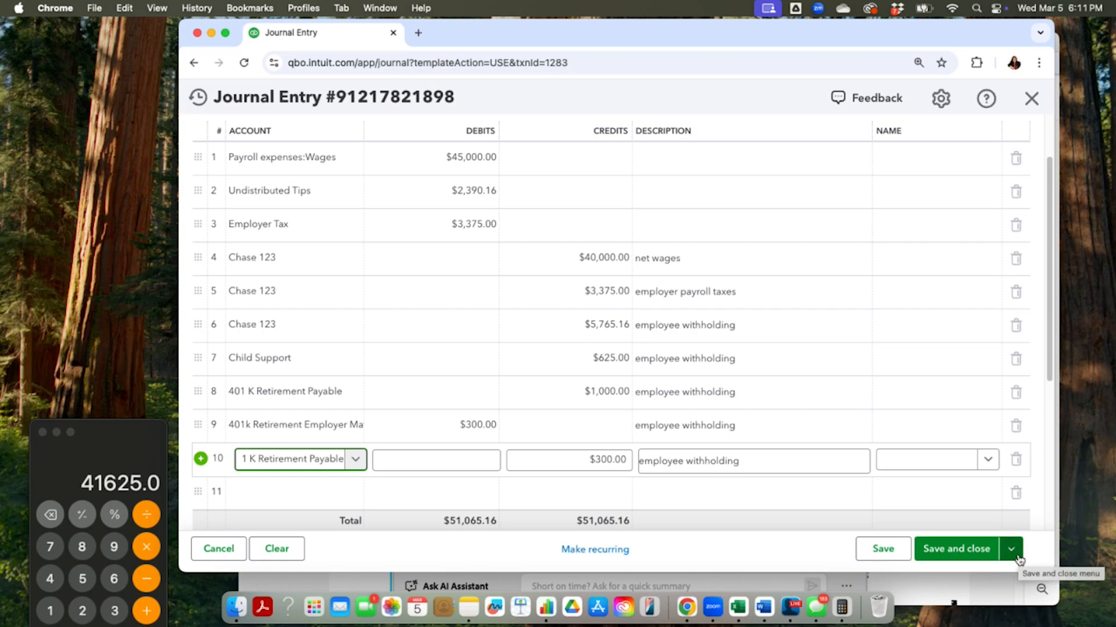
Save and close the payroll journal entry, and open the bank transactions
{"action": "left_click", "coordinate": [953, 554]}
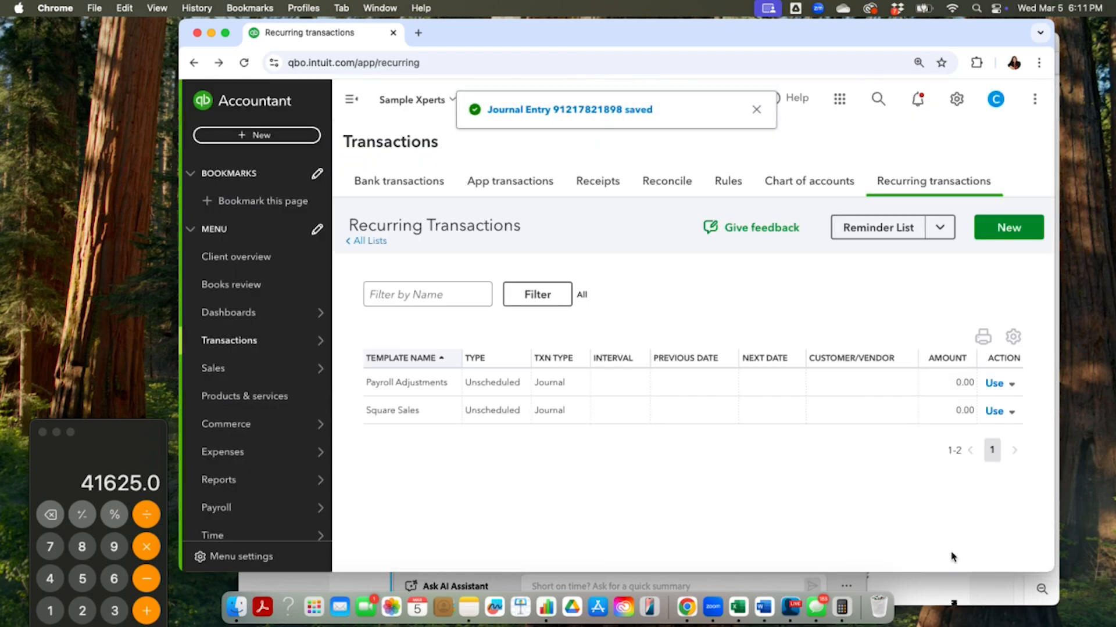
{"action": "left_click", "coordinate": [250, 286]}
{"action": "mouse_move", "coordinate": [269, 344]}
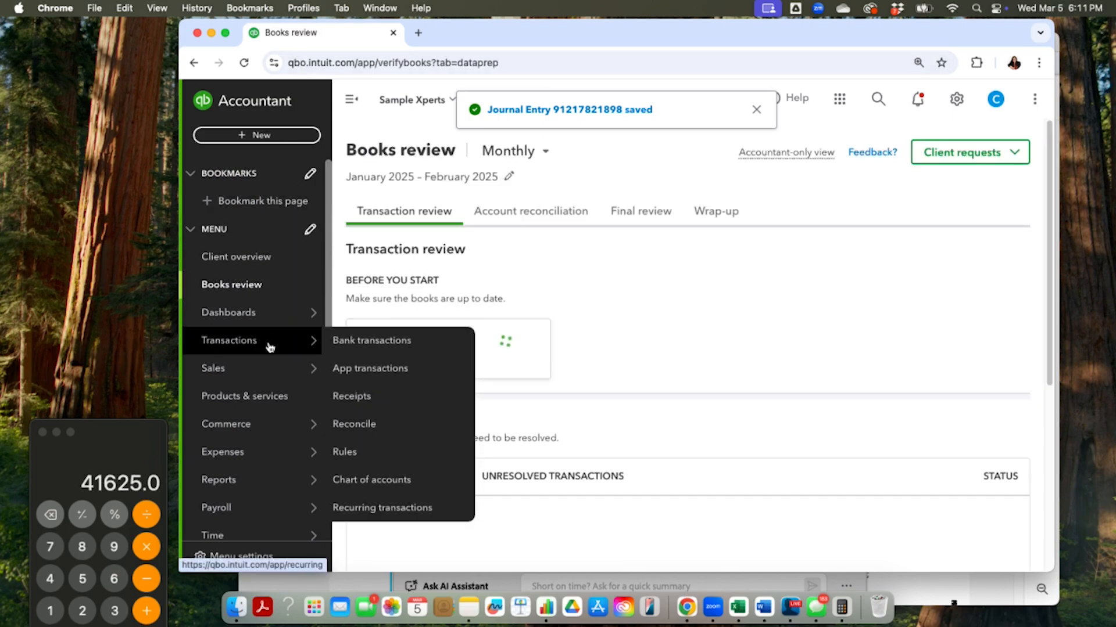
{"action": "left_click", "coordinate": [361, 339]}
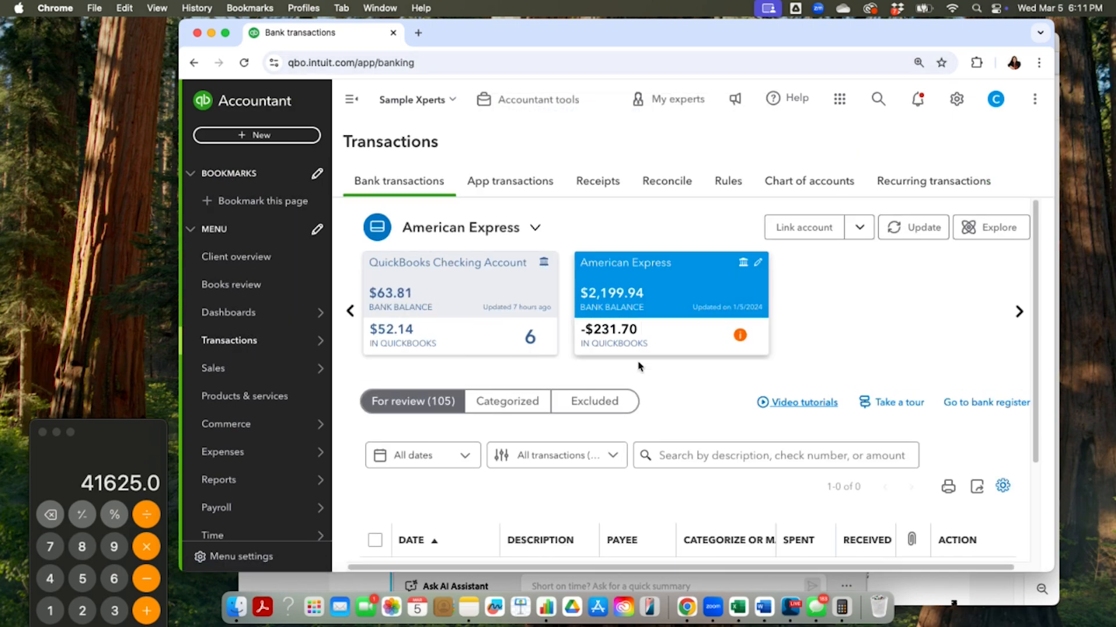
Find and expand the 11/02/2023 transaction for $400.00 in the American Express review list
{"action": "scroll", "coordinate": [627, 367], "scroll_direction": "down", "scroll_amount": 5}
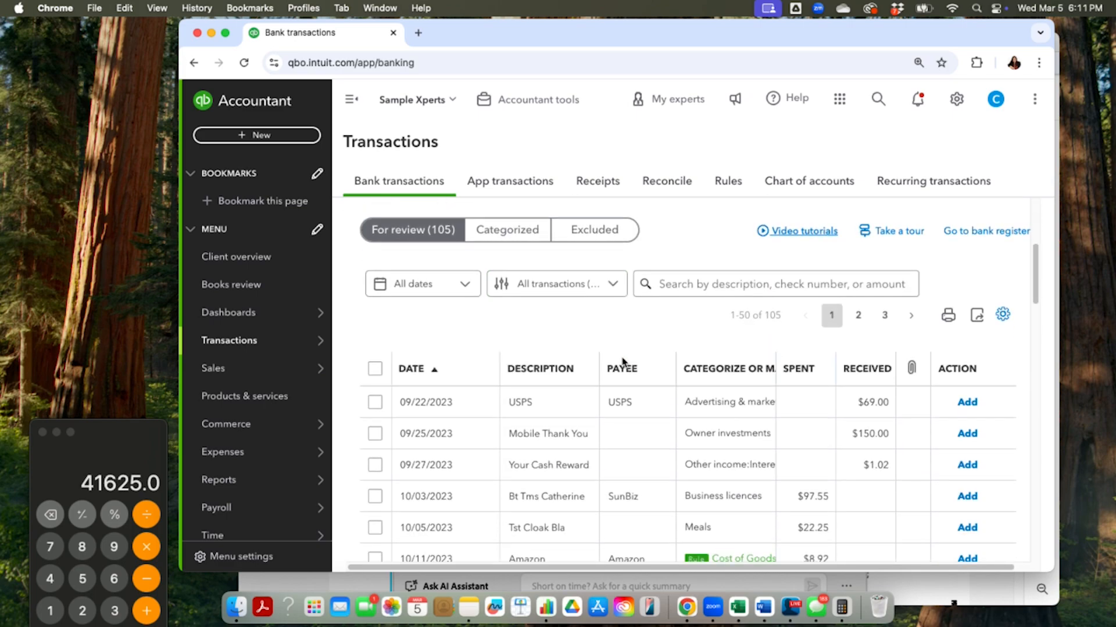
{"action": "scroll", "coordinate": [616, 361], "scroll_direction": "down", "scroll_amount": 5}
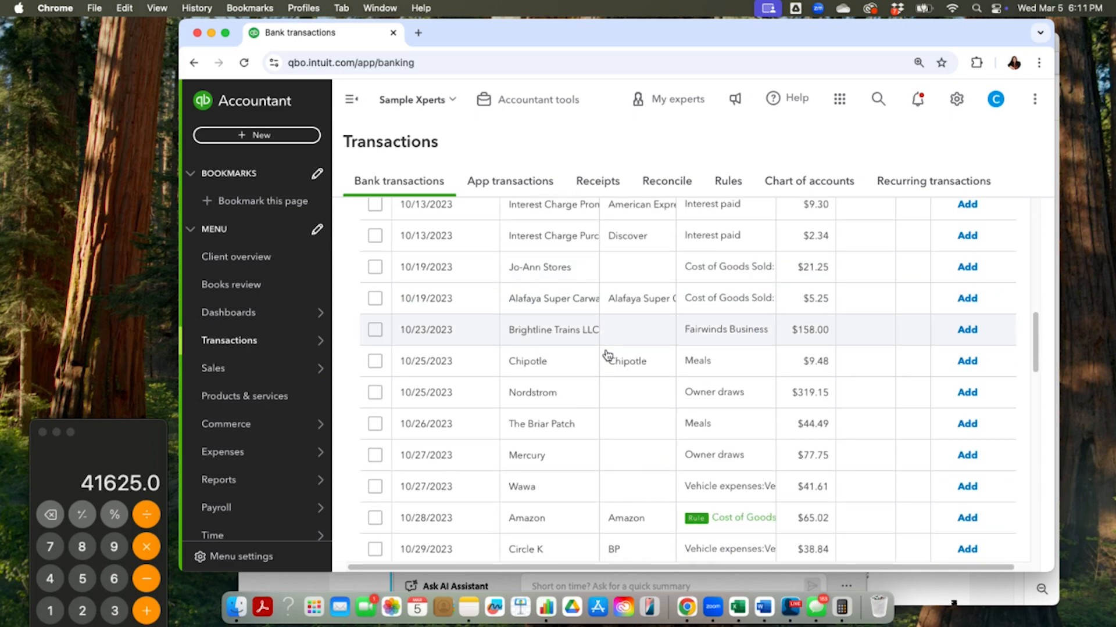
{"action": "scroll", "coordinate": [605, 363], "scroll_direction": "up", "scroll_amount": 4}
{"action": "scroll", "coordinate": [598, 364], "scroll_direction": "up", "scroll_amount": 2}
{"action": "scroll", "coordinate": [595, 362], "scroll_direction": "down", "scroll_amount": 6}
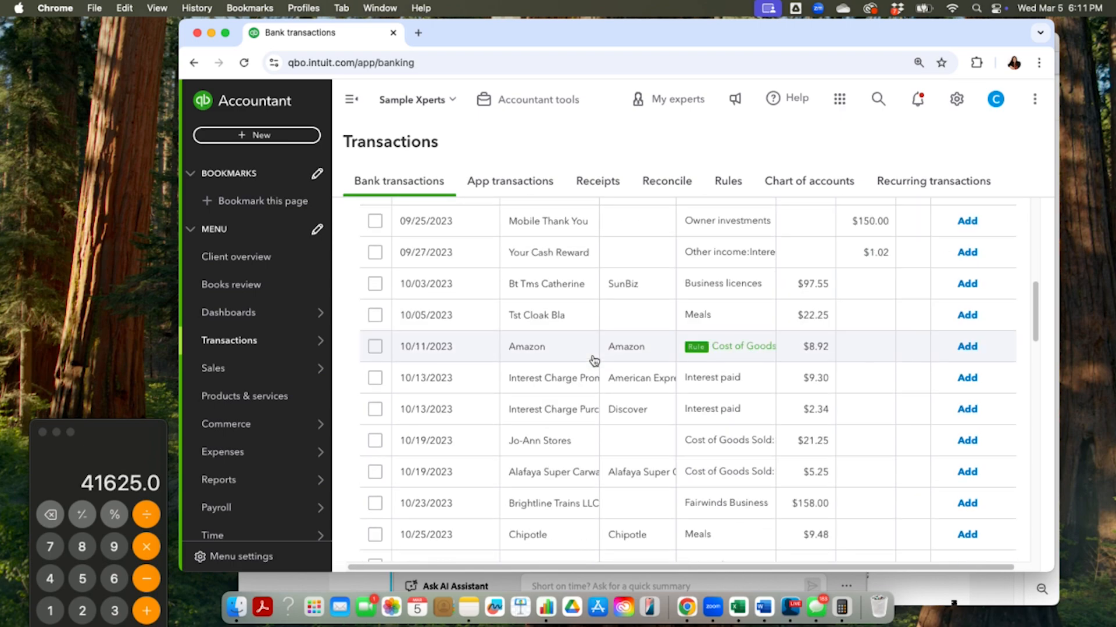
{"action": "scroll", "coordinate": [590, 359], "scroll_direction": "down", "scroll_amount": 5}
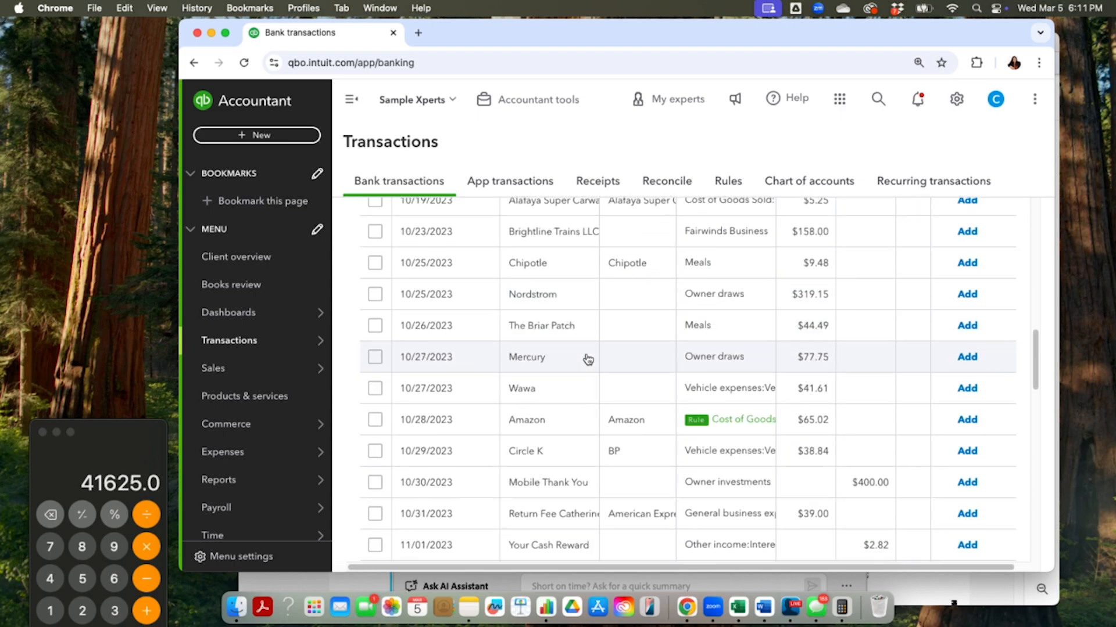
{"action": "scroll", "coordinate": [583, 358], "scroll_direction": "down", "scroll_amount": 3}
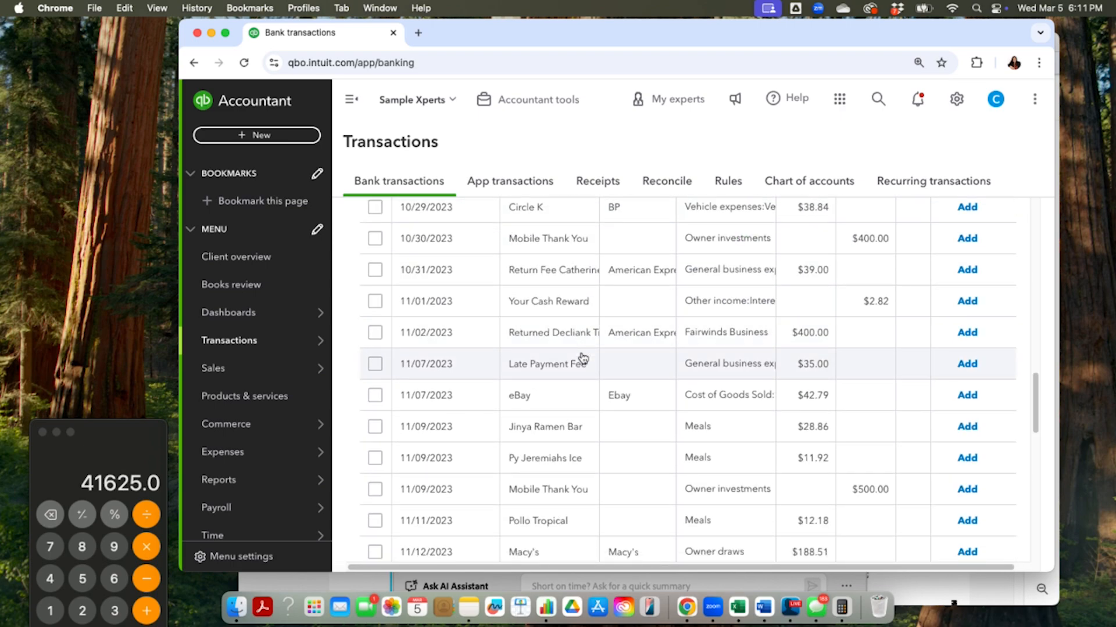
{"action": "left_click", "coordinate": [830, 334]}
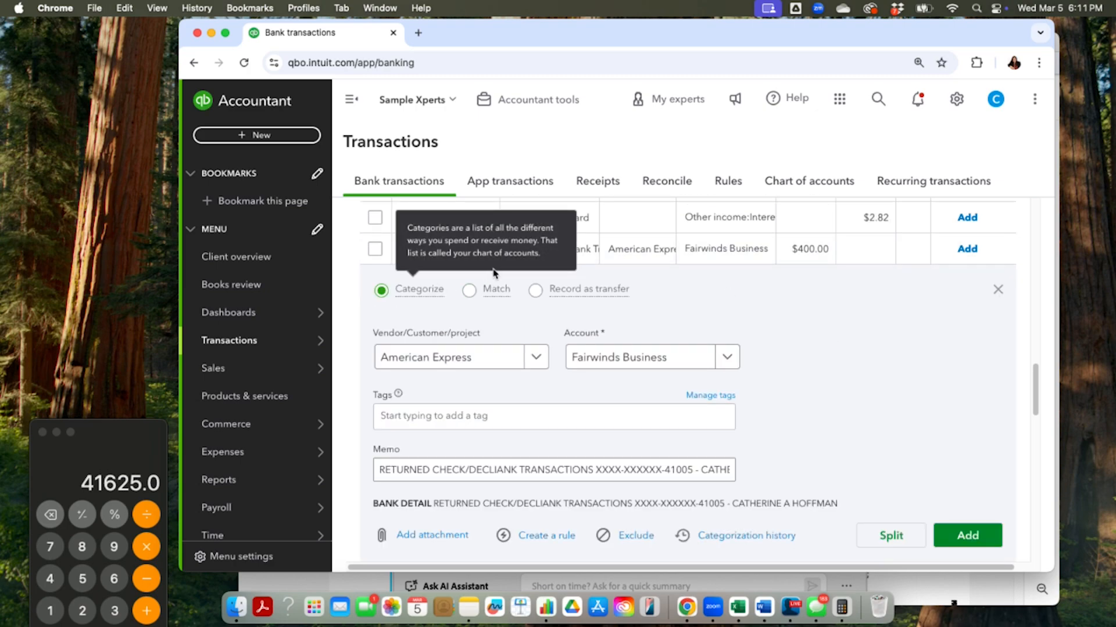
Replace the payee on the 11/02/2023 transaction with a new vendor named Schwab and save the vendor
{"action": "left_click", "coordinate": [474, 361]}
{"action": "key", "text": "BackSpace"}
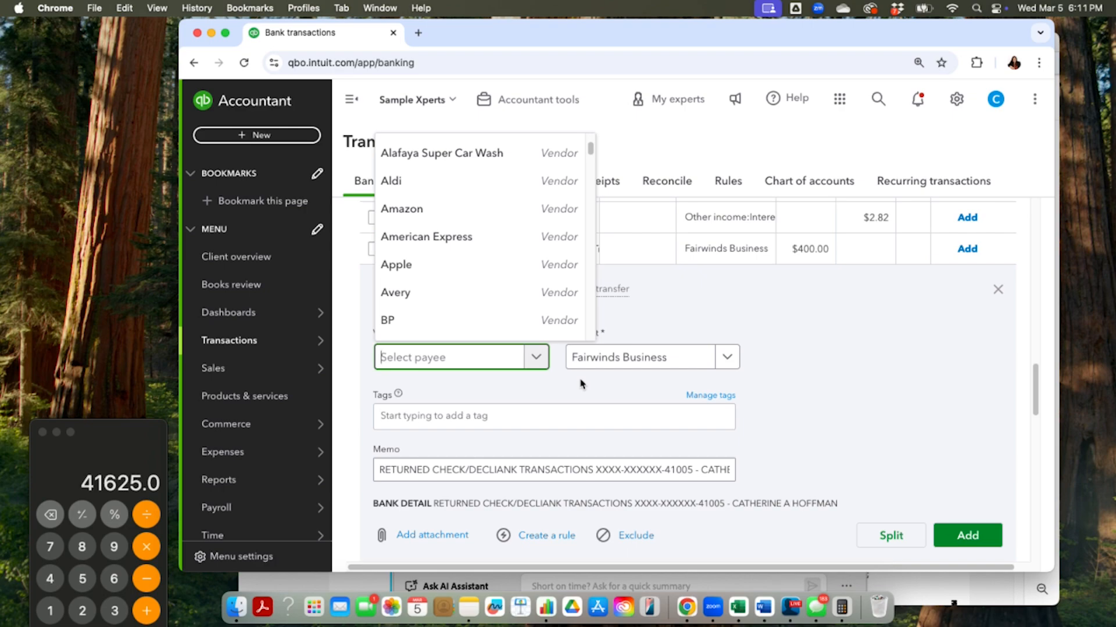
{"action": "type", "text": "Scha"}
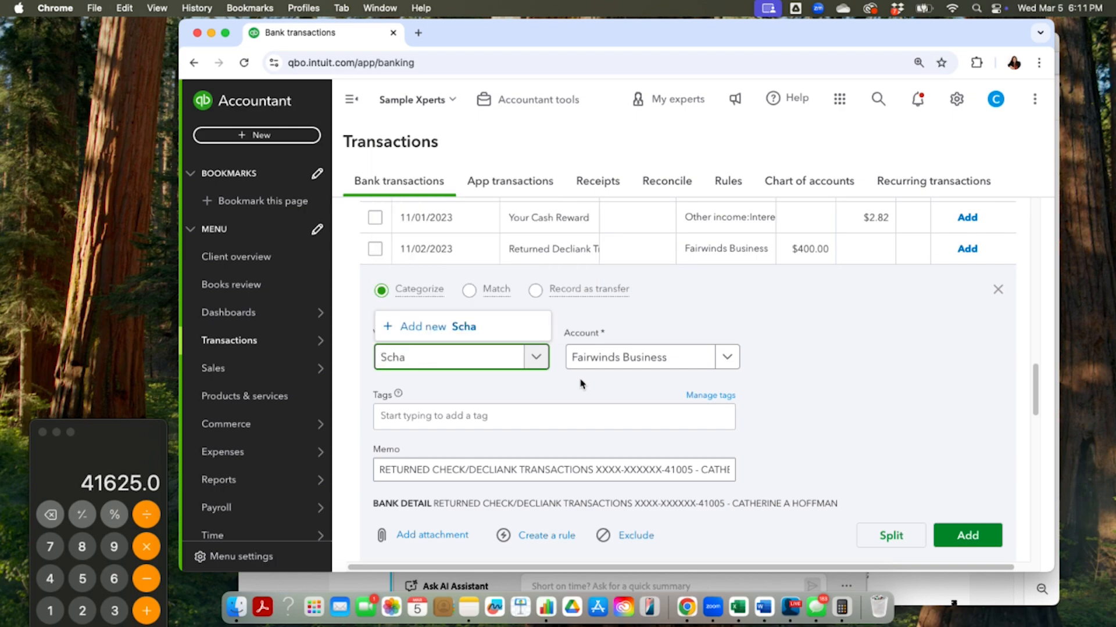
{"action": "type", "text": "bb"}
{"action": "key", "text": "BackSpace"}
{"action": "key", "text": "BackSpace"}
{"action": "key", "text": "BackSpace"}
{"action": "type", "text": "wabb"}
{"action": "left_click", "coordinate": [465, 329]}
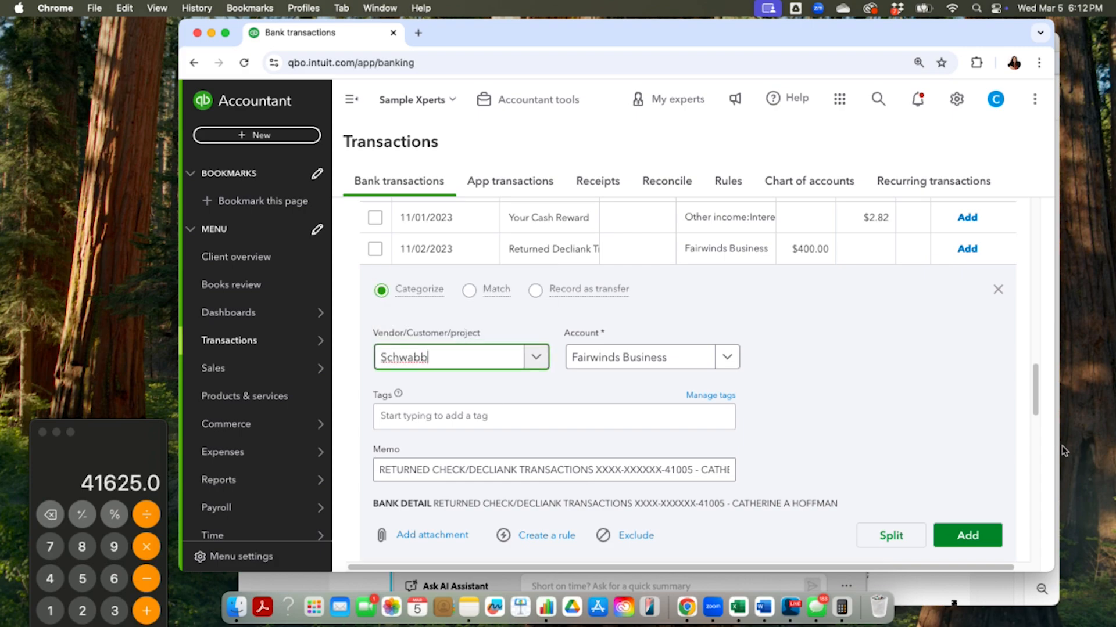
{"action": "key", "text": "BackSpace"}
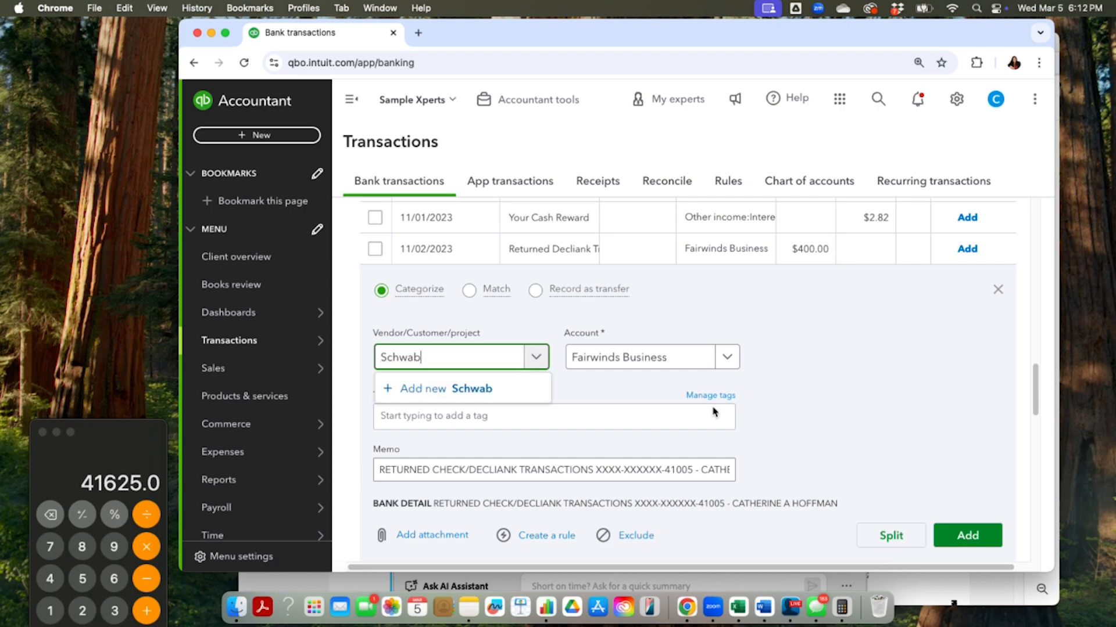
{"action": "left_click", "coordinate": [465, 388]}
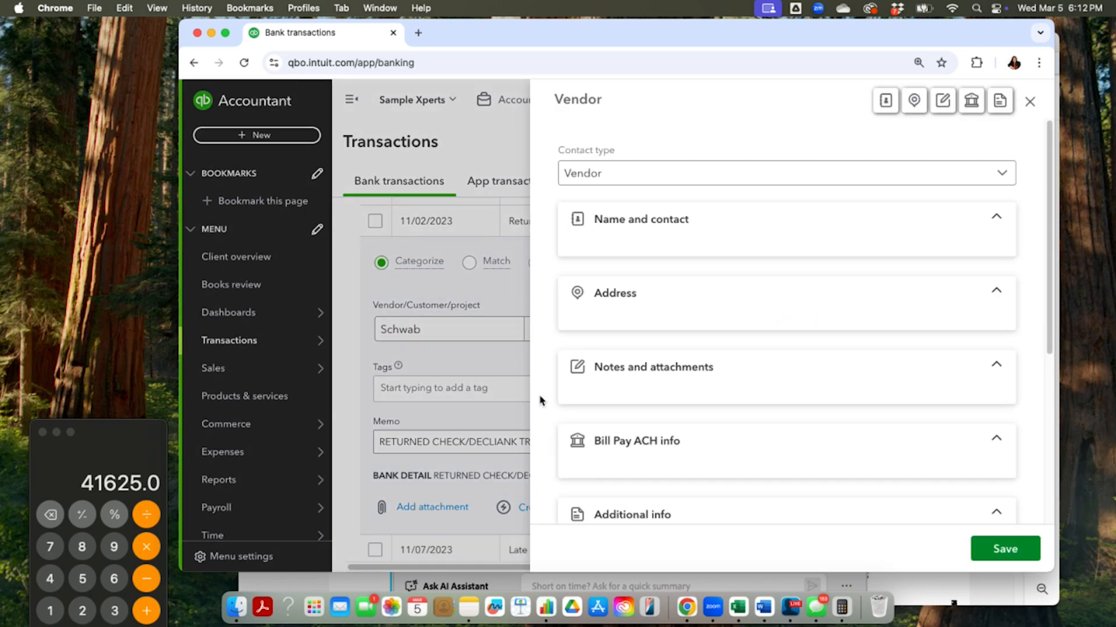
{"action": "left_click", "coordinate": [1004, 550]}
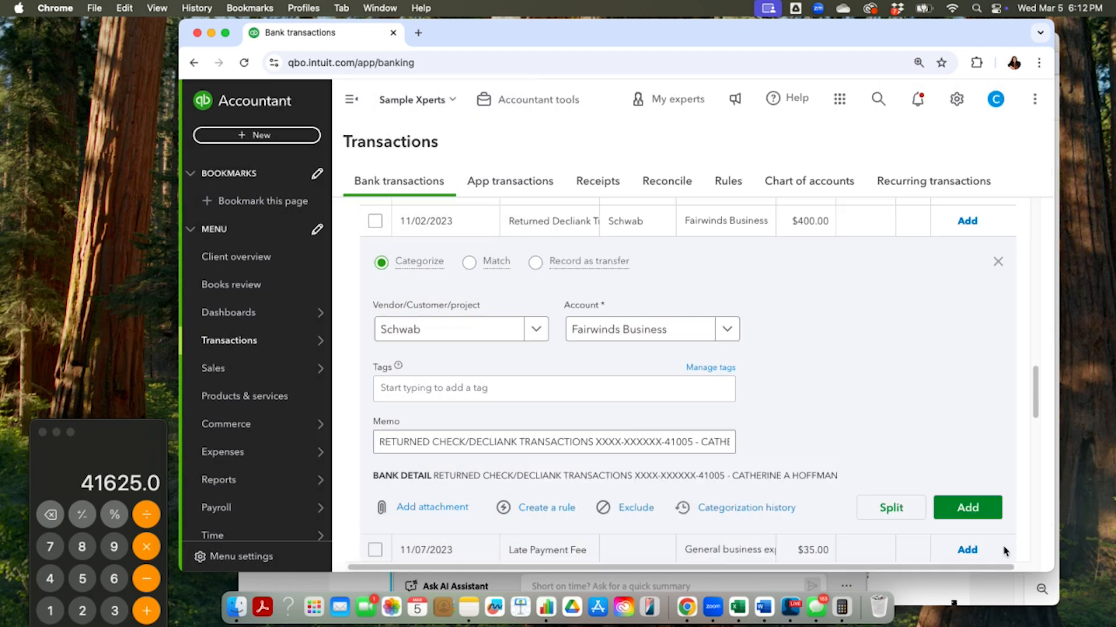
Categorize the 11/02/2023 Schwab transaction to 401 K Retirement Payable and add it to the books
{"action": "left_click", "coordinate": [671, 333]}
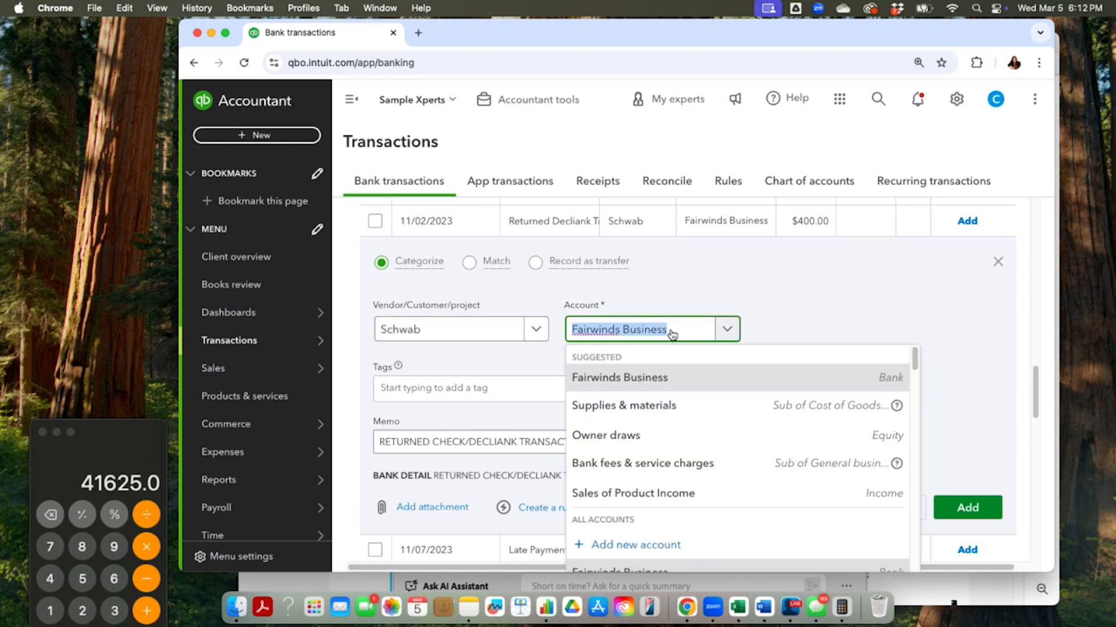
{"action": "key", "text": "BackSpace"}
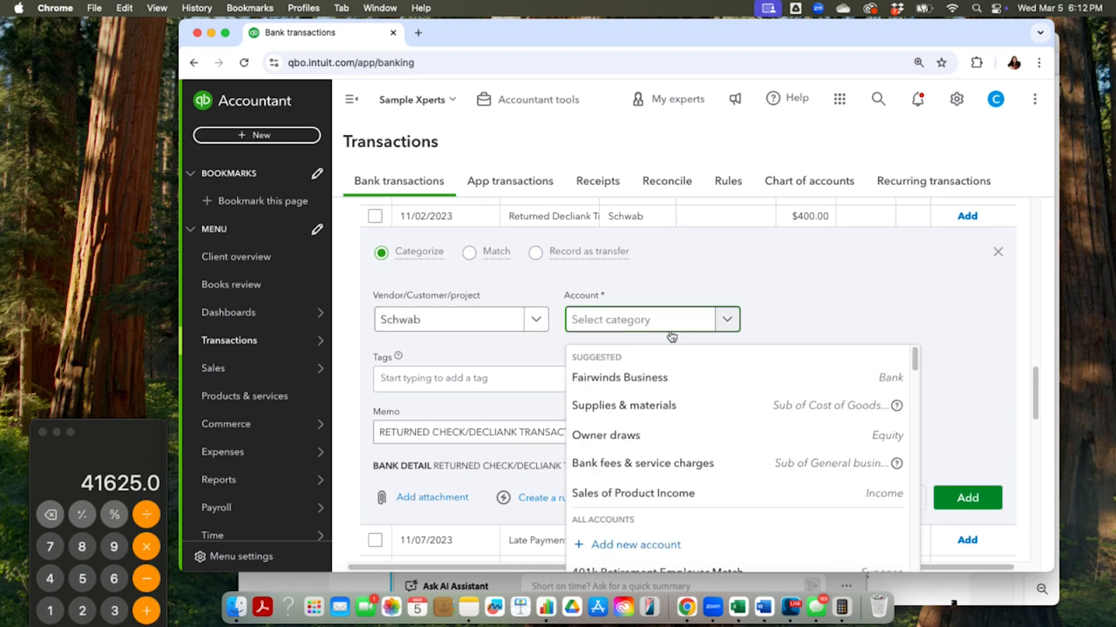
{"action": "type", "text": "401"}
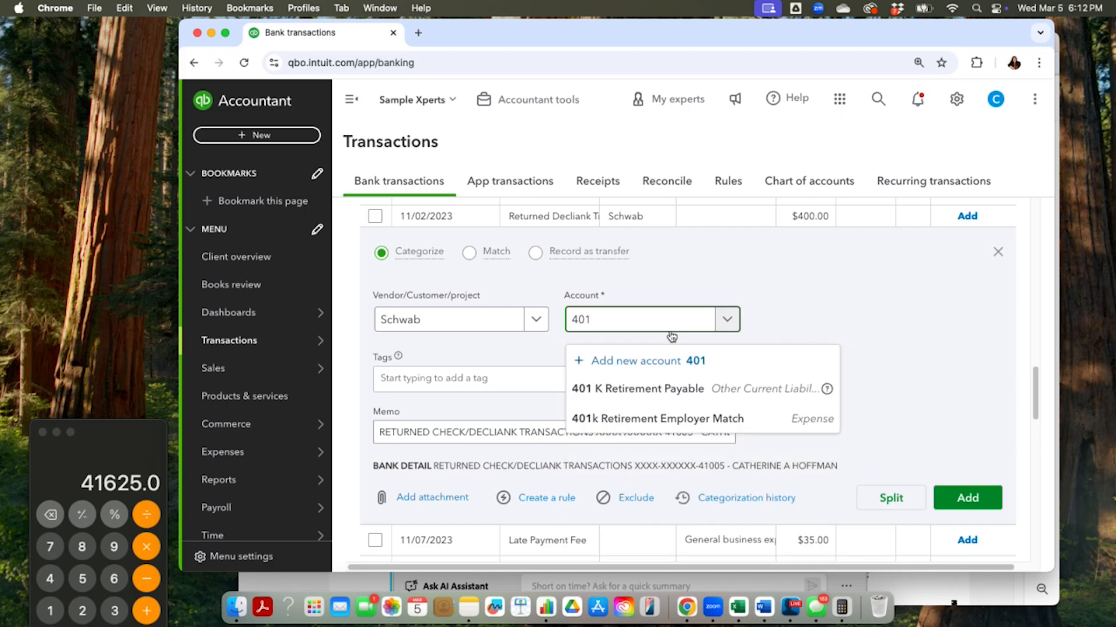
{"action": "scroll", "coordinate": [672, 336], "scroll_direction": "up", "scroll_amount": 3}
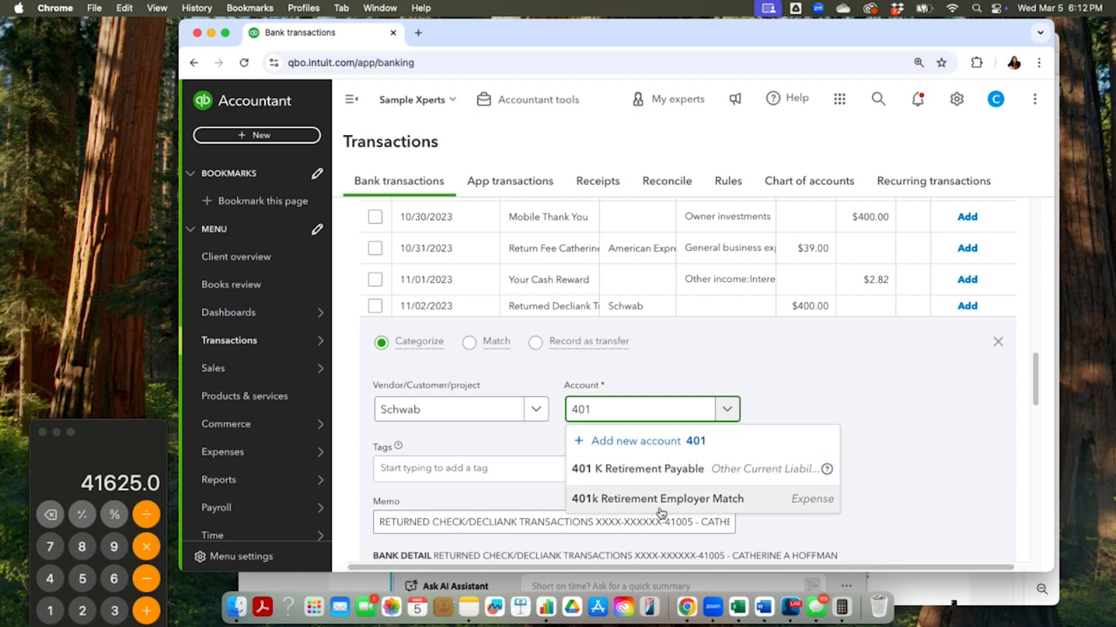
{"action": "left_click", "coordinate": [672, 472]}
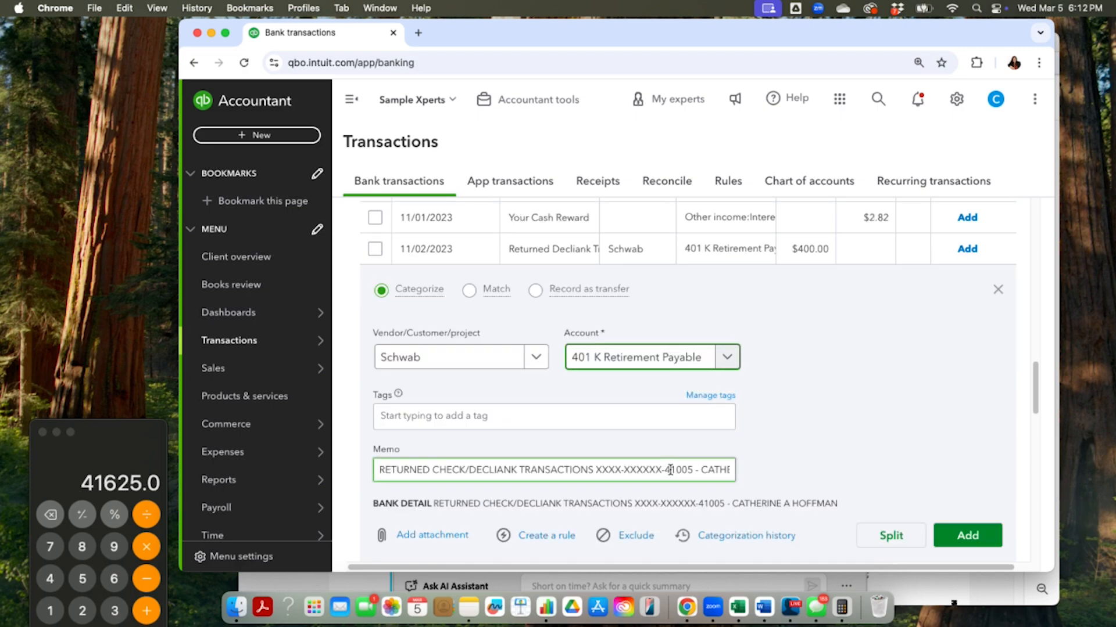
{"action": "left_click", "coordinate": [953, 532]}
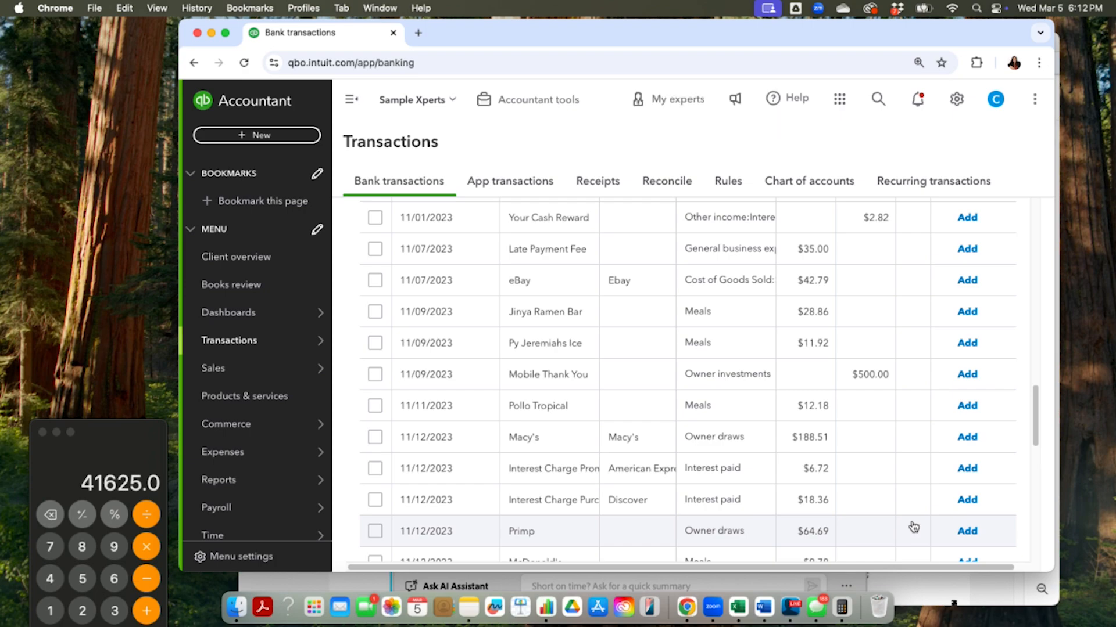
Find the 11/22/2023 Schwab transaction for $400.00 and add it with the suggested 401 K Retirement Payable account
{"action": "scroll", "coordinate": [875, 510], "scroll_direction": "down", "scroll_amount": 10}
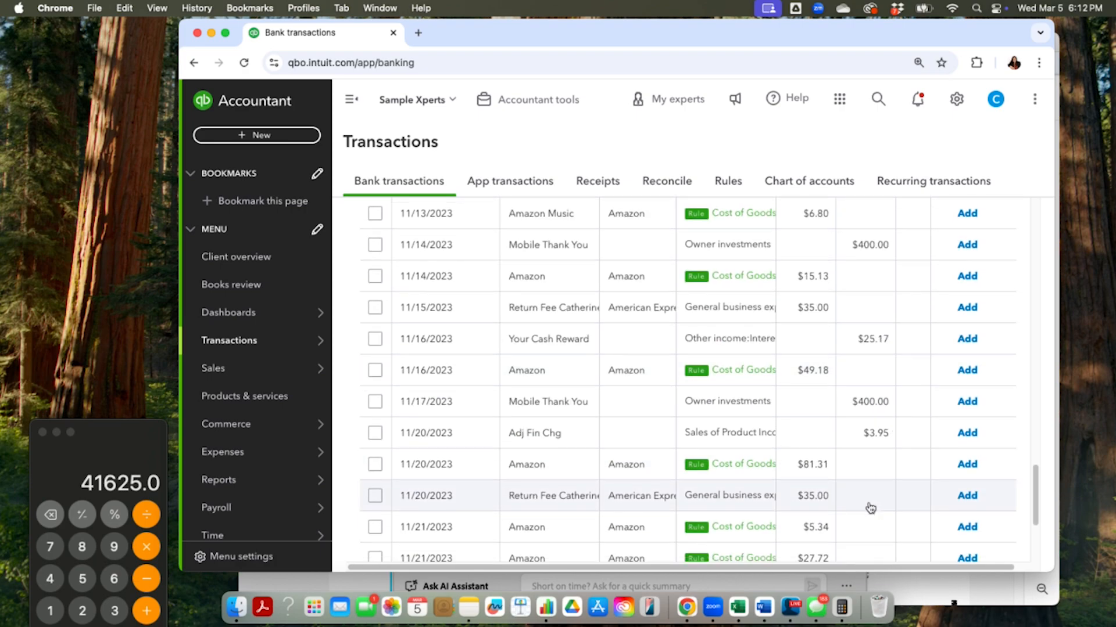
{"action": "scroll", "coordinate": [872, 509], "scroll_direction": "down", "scroll_amount": 4}
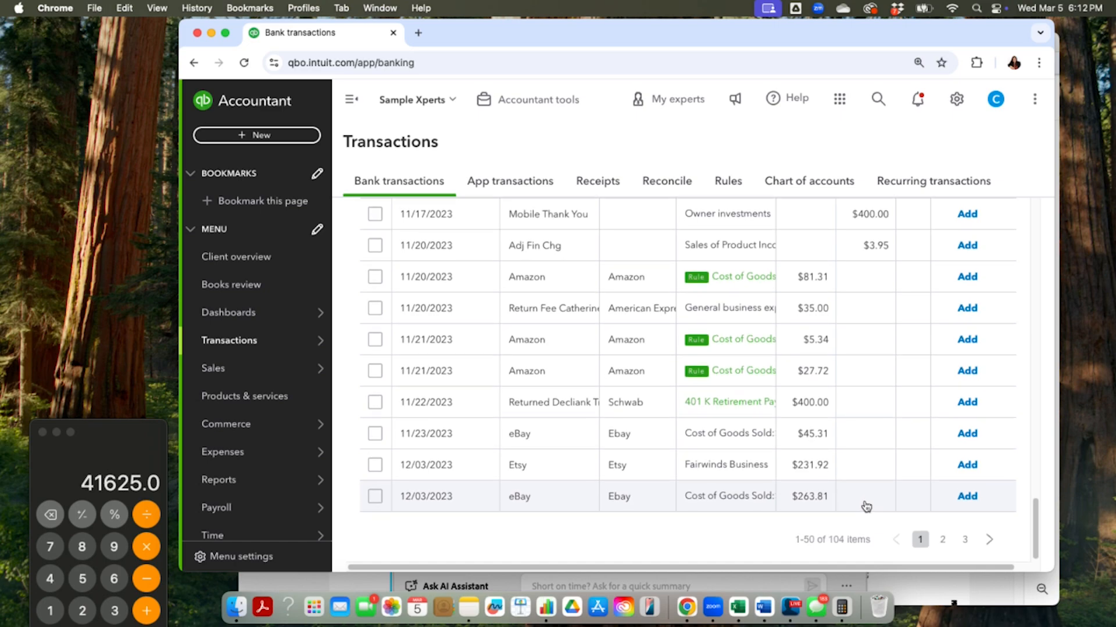
{"action": "left_click", "coordinate": [809, 412]}
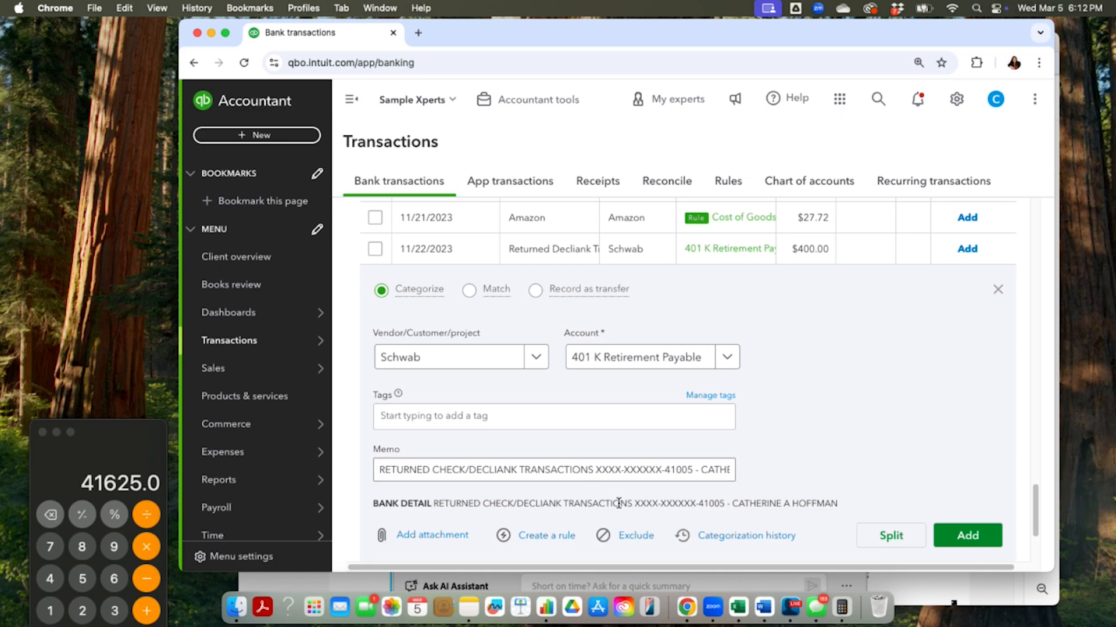
{"action": "scroll", "coordinate": [669, 511], "scroll_direction": "up", "scroll_amount": 8}
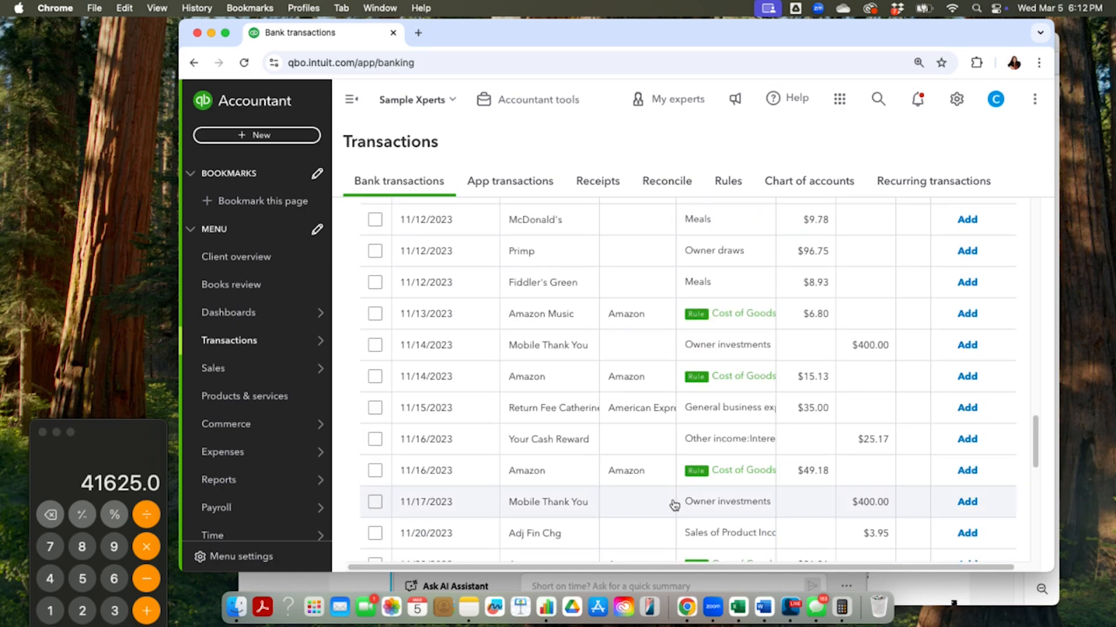
{"action": "scroll", "coordinate": [671, 505], "scroll_direction": "down", "scroll_amount": 5}
{"action": "scroll", "coordinate": [674, 503], "scroll_direction": "up", "scroll_amount": 3}
{"action": "scroll", "coordinate": [674, 503], "scroll_direction": "down", "scroll_amount": 1}
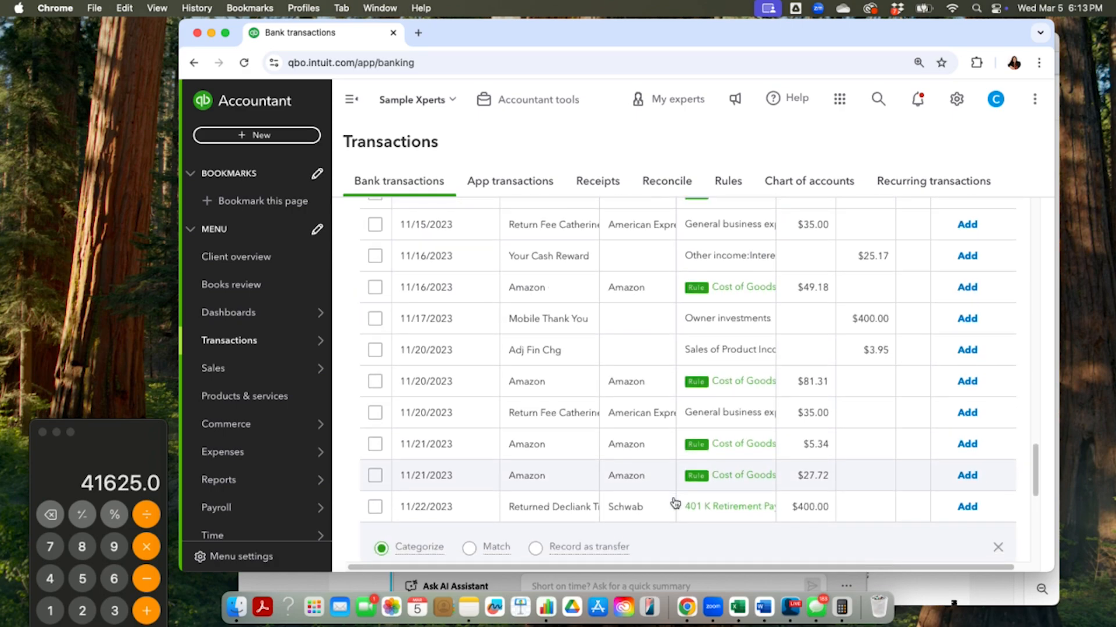
{"action": "scroll", "coordinate": [674, 503], "scroll_direction": "down", "scroll_amount": 4}
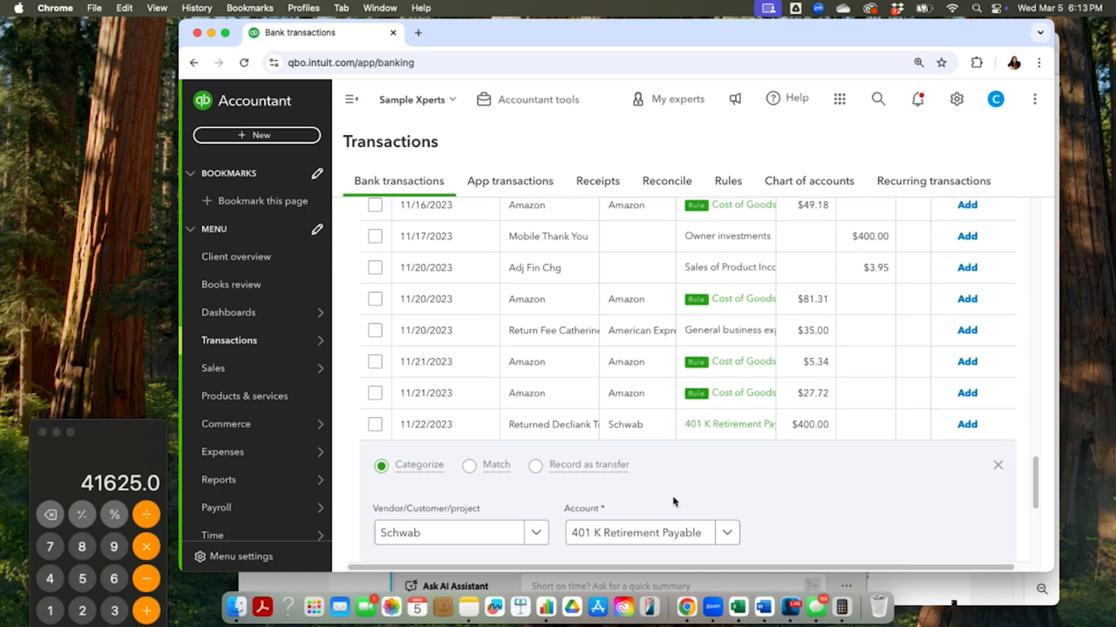
{"action": "scroll", "coordinate": [674, 501], "scroll_direction": "down", "scroll_amount": 5}
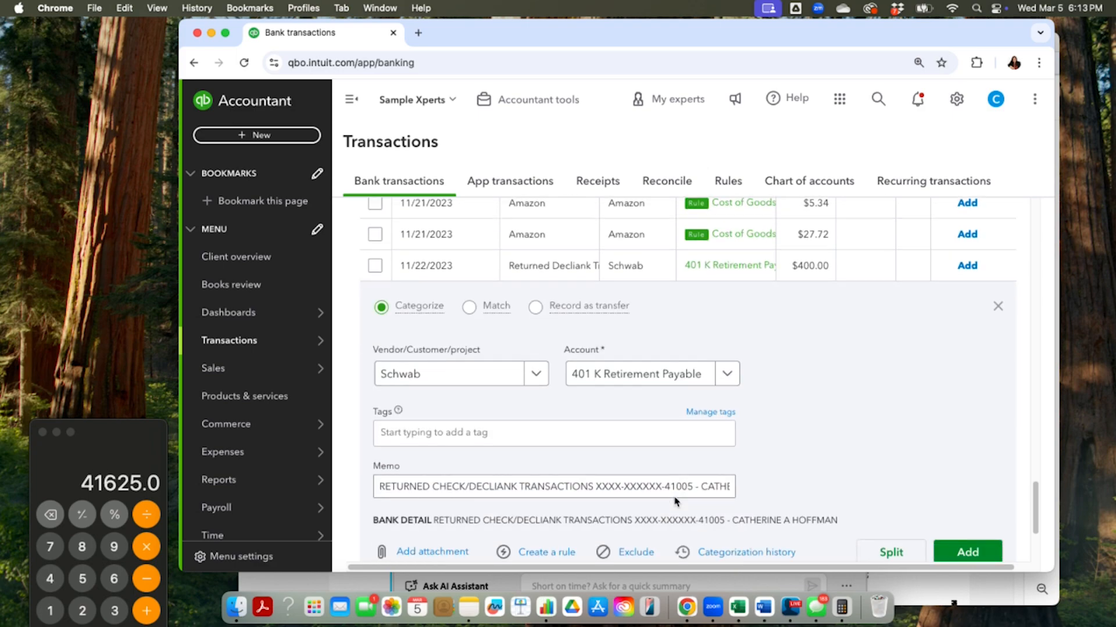
{"action": "left_click", "coordinate": [966, 553]}
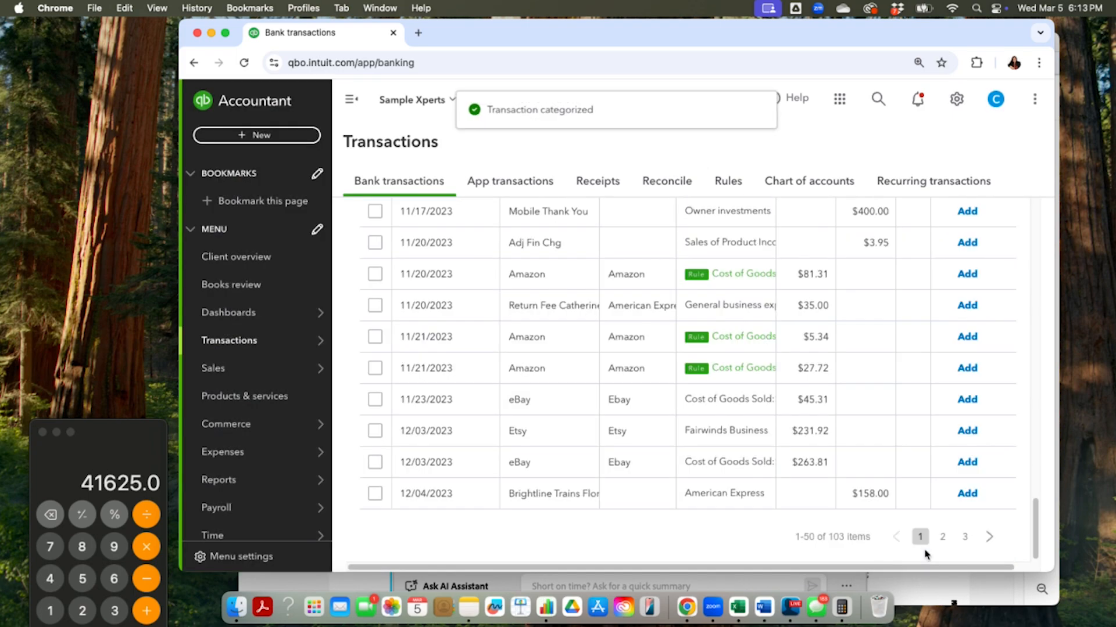
Open the Balance Sheet report and examine the 401 K Retirement Payable and Child Support balances under Other Current Liabilities
{"action": "scroll", "coordinate": [919, 544], "scroll_direction": "up", "scroll_amount": 20}
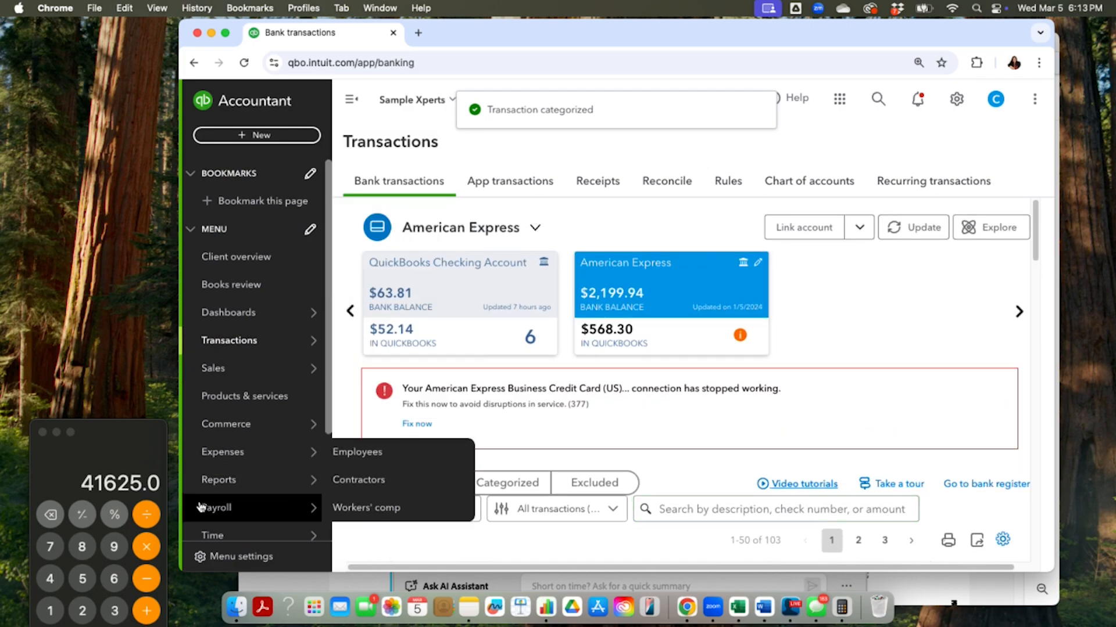
{"action": "left_click", "coordinate": [234, 488]}
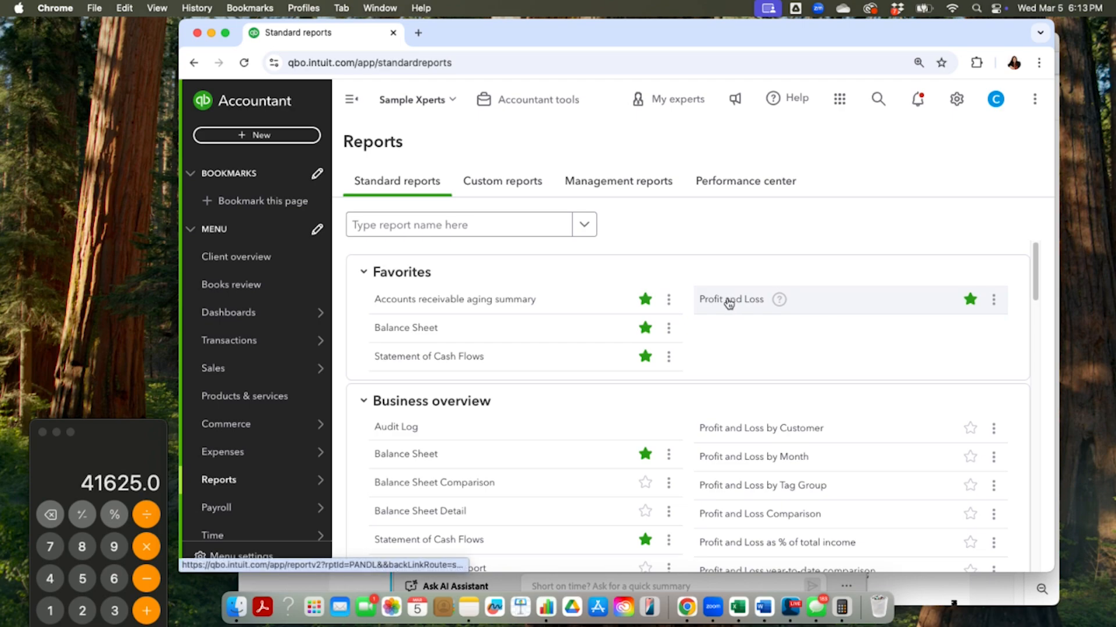
{"action": "left_click", "coordinate": [415, 330]}
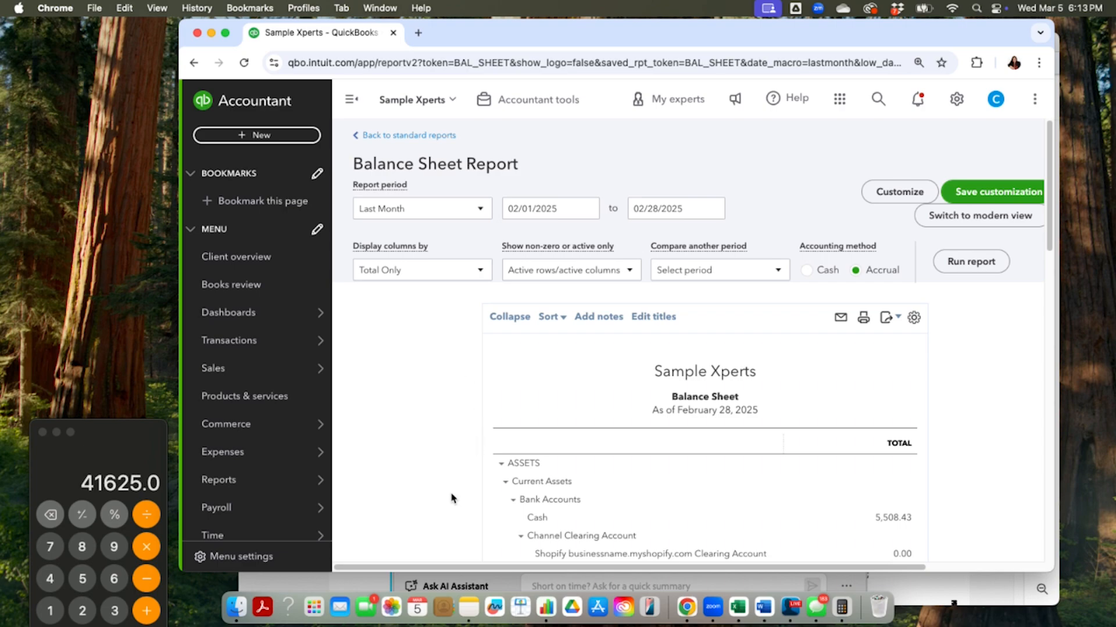
{"action": "scroll", "coordinate": [452, 498], "scroll_direction": "down", "scroll_amount": 10}
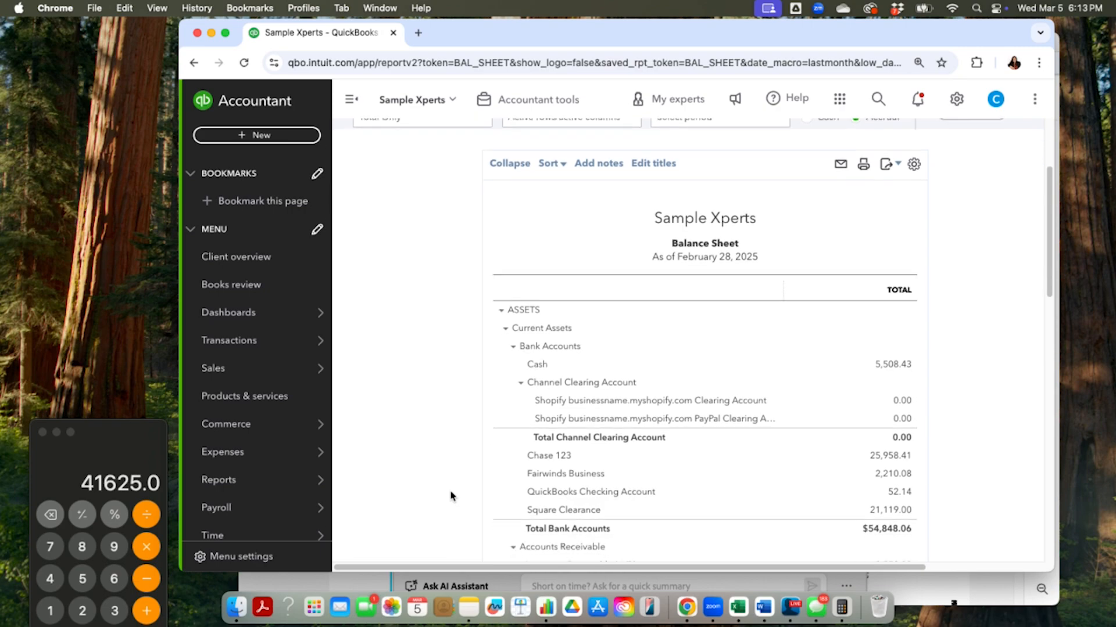
{"action": "scroll", "coordinate": [452, 497], "scroll_direction": "down", "scroll_amount": 3}
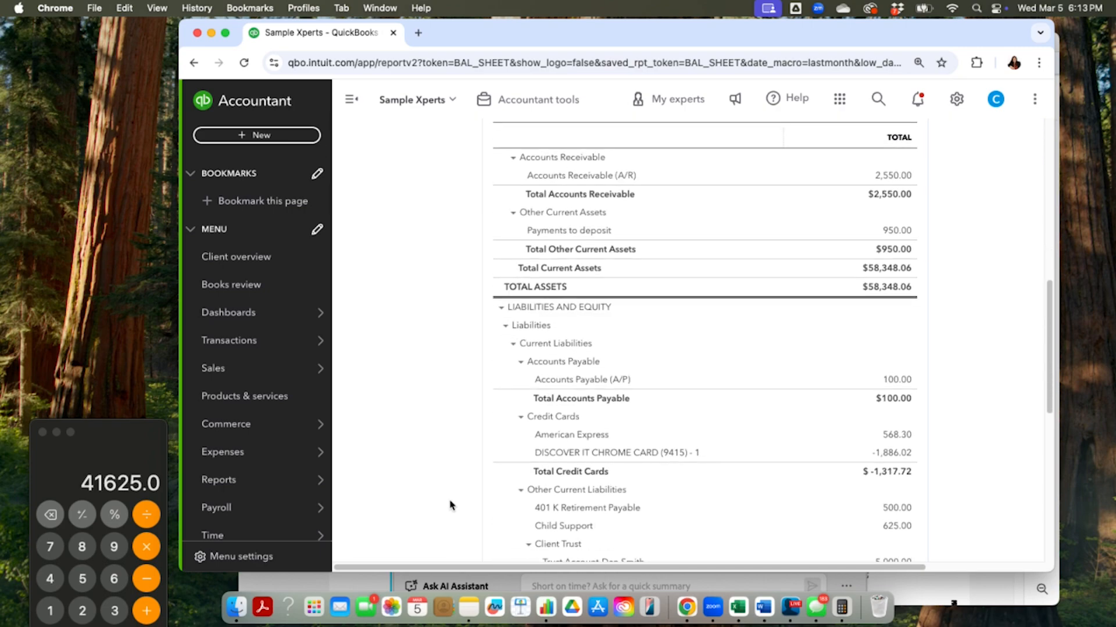
{"action": "scroll", "coordinate": [449, 505], "scroll_direction": "down", "scroll_amount": 4}
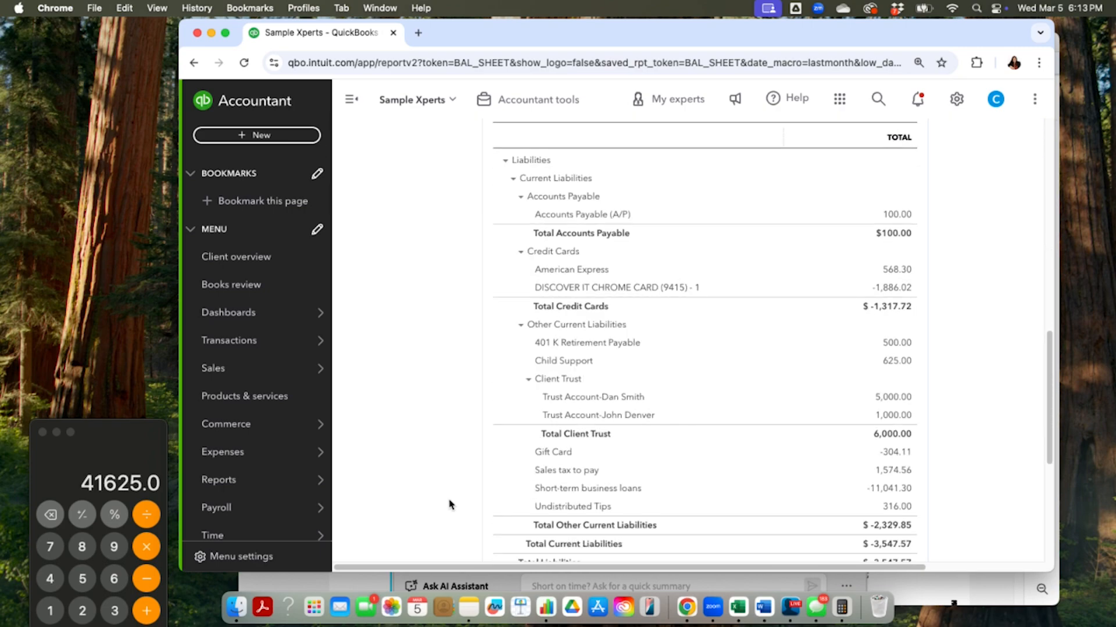
Review the Balance Sheet's liabilities and equity, and open the transactions behind the 401 K Retirement Payable balance
{"action": "scroll", "coordinate": [449, 505], "scroll_direction": "down", "scroll_amount": 4}
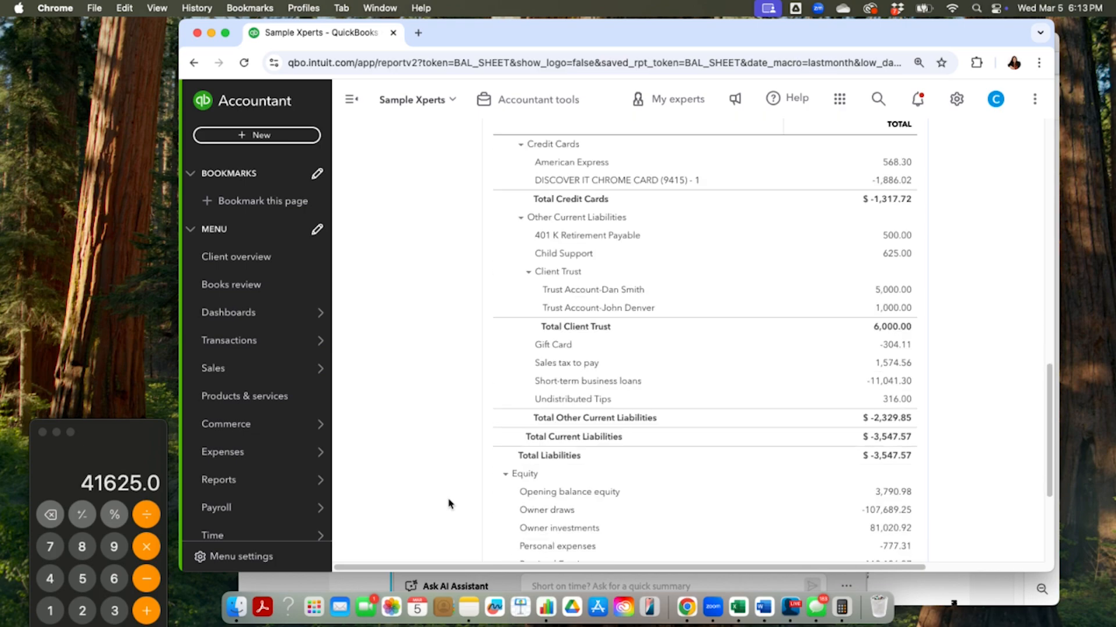
{"action": "scroll", "coordinate": [449, 504], "scroll_direction": "down", "scroll_amount": 3}
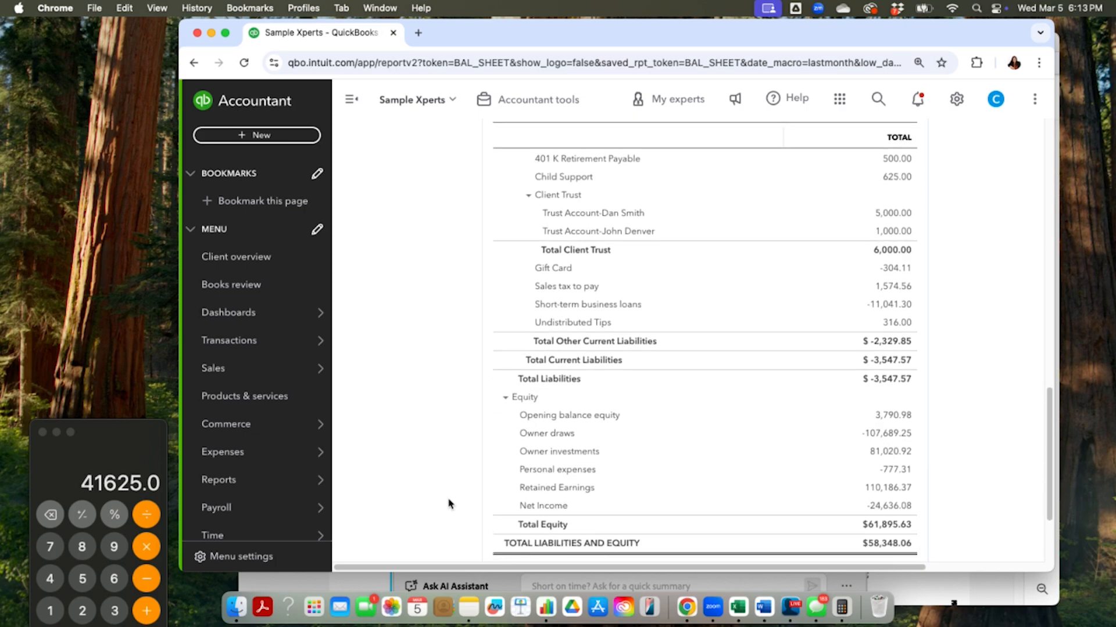
{"action": "scroll", "coordinate": [451, 500], "scroll_direction": "up", "scroll_amount": 5}
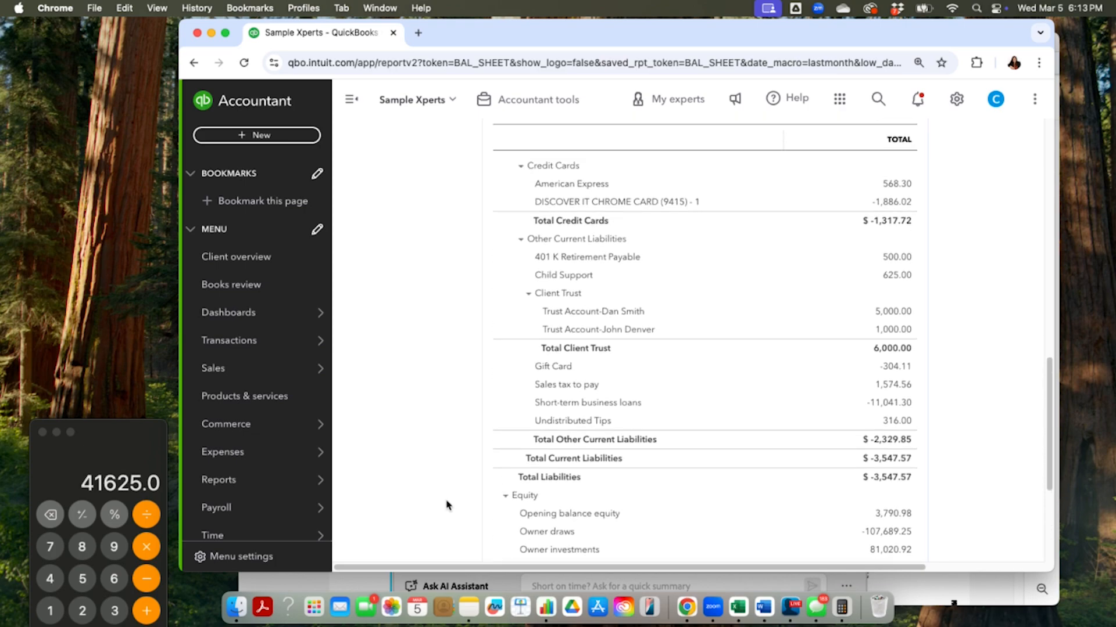
{"action": "left_click", "coordinate": [894, 271]}
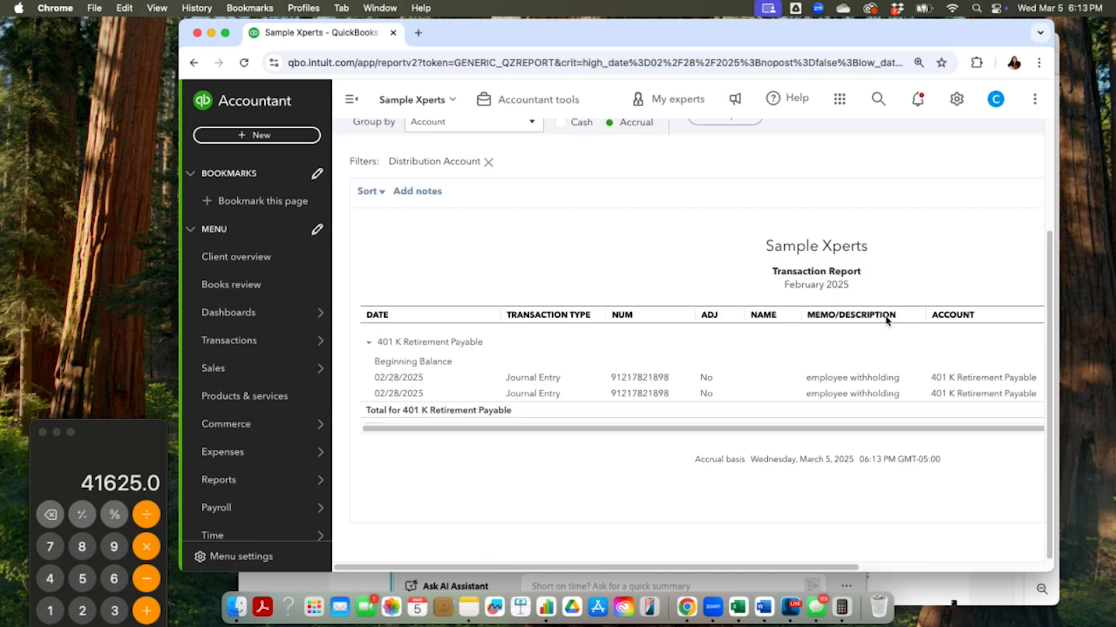
{"action": "left_click_drag", "start_coordinate": [815, 567], "coordinate": [1030, 516]}
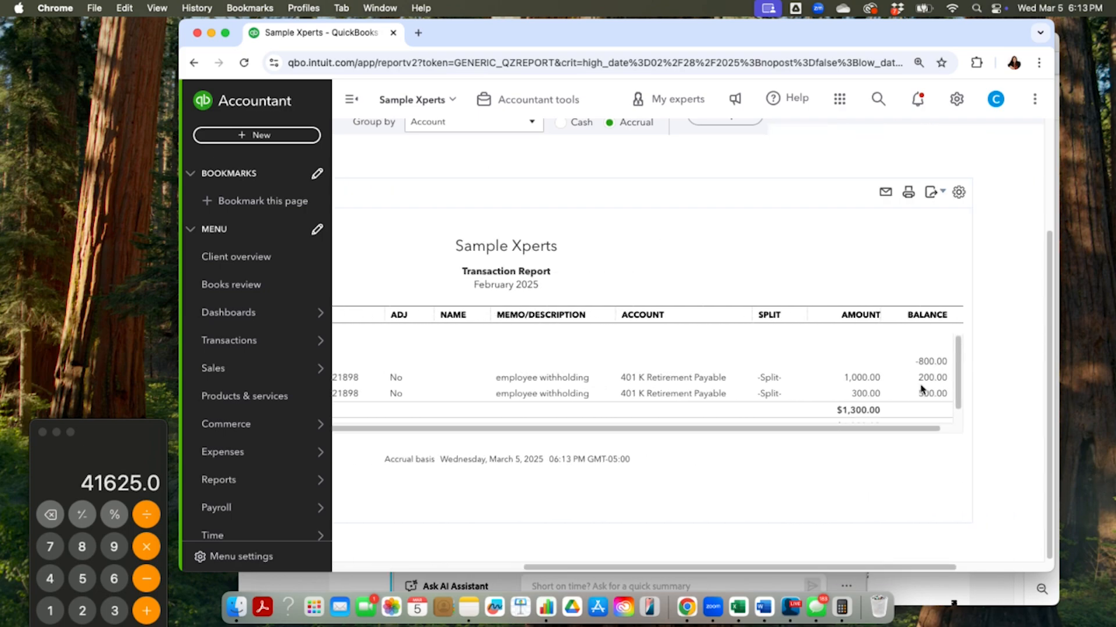
{"action": "left_click_drag", "start_coordinate": [930, 563], "coordinate": [581, 572]}
Run the 401 K Retirement Payable transaction report for All Dates and examine its amounts and running balance
{"action": "scroll", "coordinate": [567, 406], "scroll_direction": "up", "scroll_amount": 3}
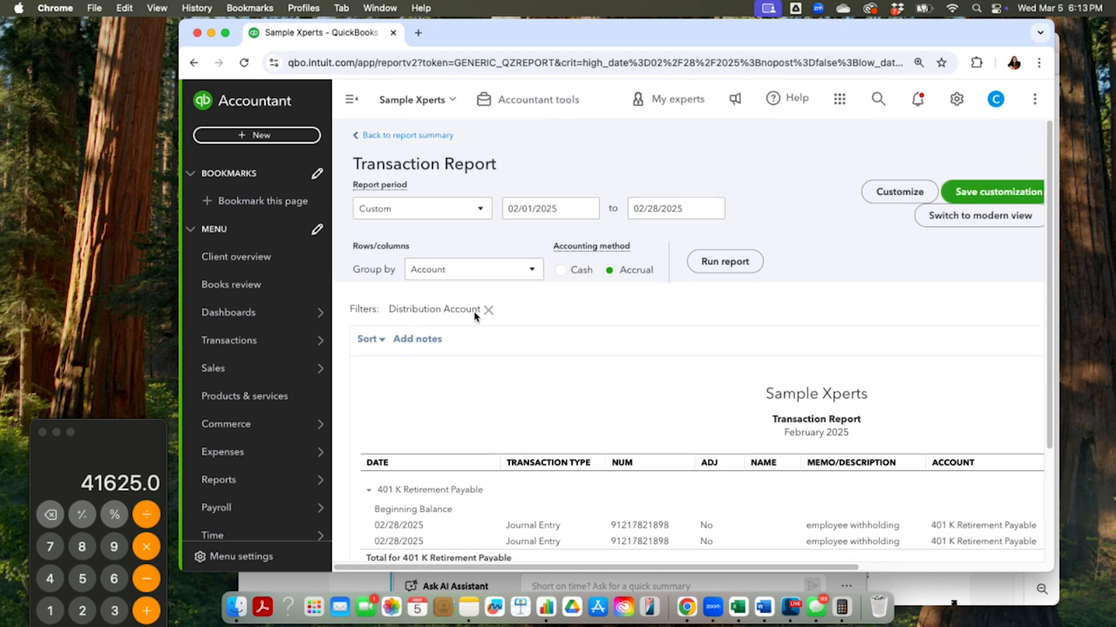
{"action": "left_click", "coordinate": [450, 209]}
{"action": "left_click", "coordinate": [416, 235]}
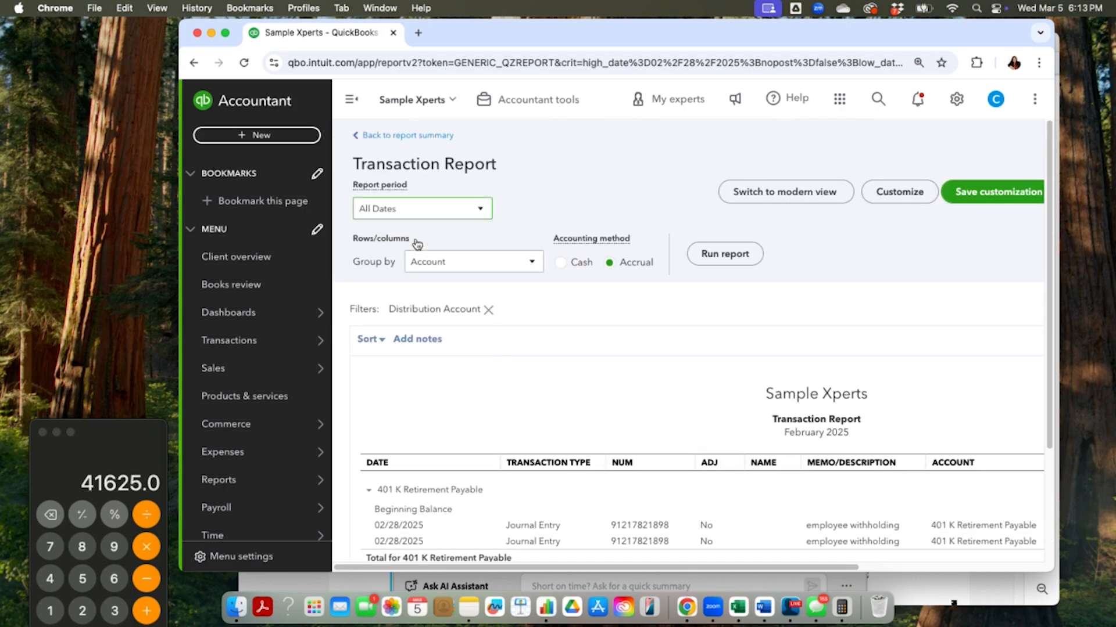
{"action": "left_click", "coordinate": [706, 254]}
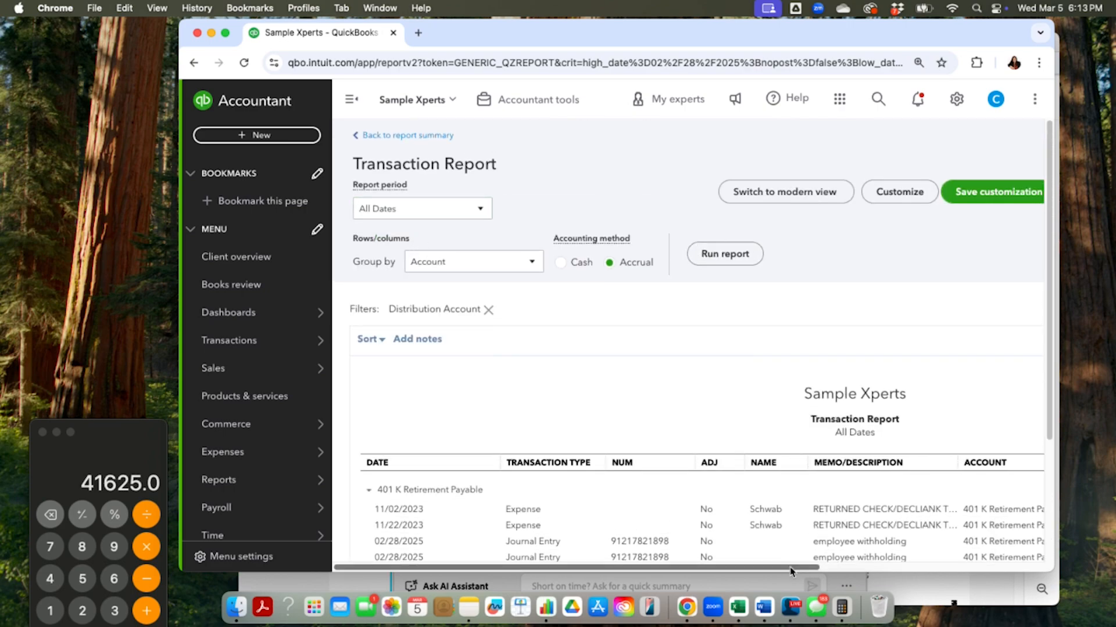
{"action": "scroll", "coordinate": [942, 526], "scroll_direction": "right", "scroll_amount": 5}
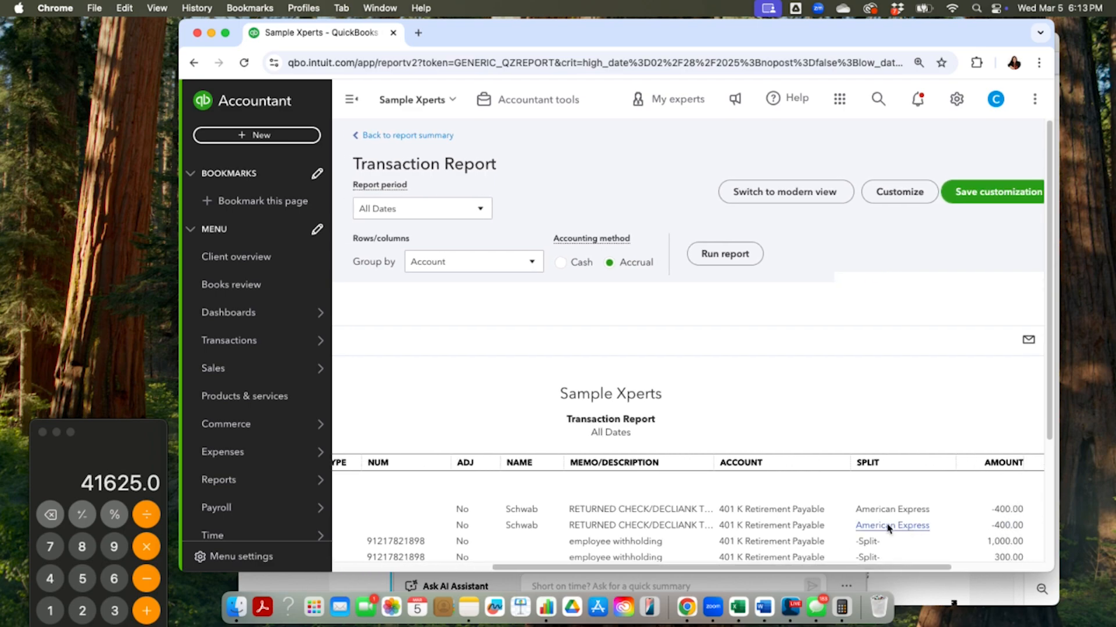
{"action": "scroll", "coordinate": [855, 451], "scroll_direction": "down", "scroll_amount": 3}
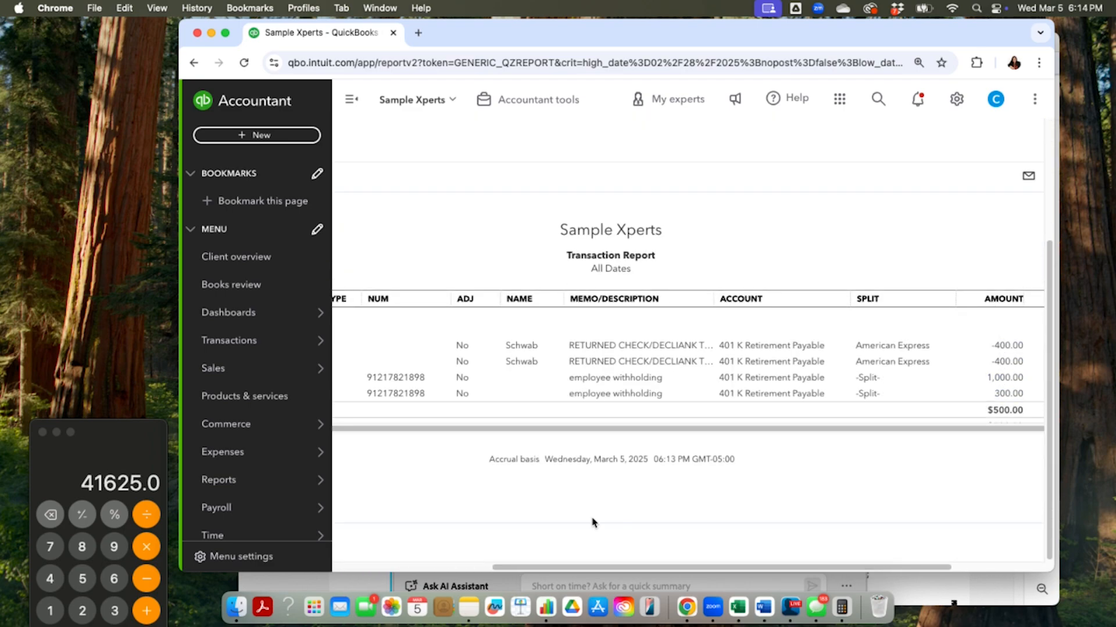
{"action": "left_click_drag", "start_coordinate": [583, 567], "coordinate": [775, 541]}
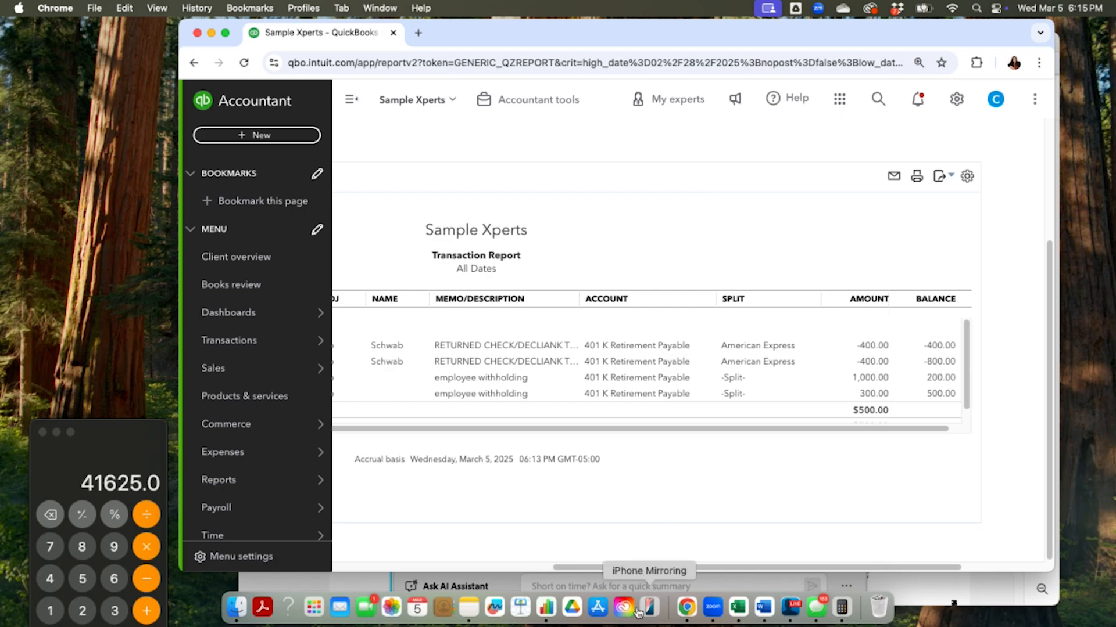
Return to the Balance Sheet summary and review its liabilities and assets
{"action": "left_click_drag", "start_coordinate": [599, 568], "coordinate": [183, 561]}
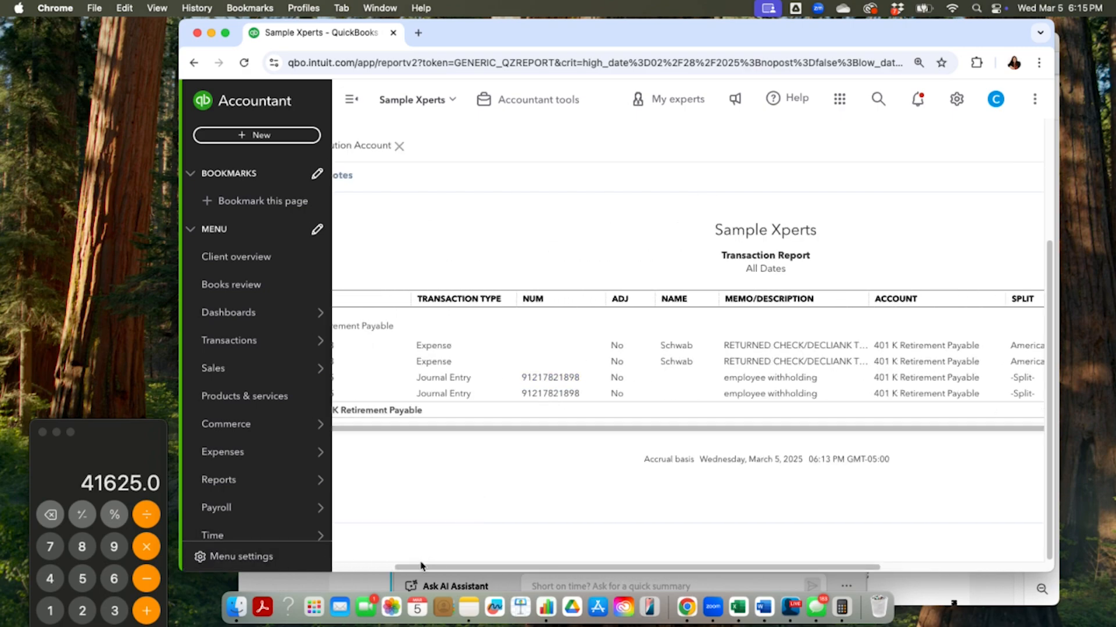
{"action": "left_click_drag", "start_coordinate": [421, 566], "coordinate": [192, 557]}
{"action": "scroll", "coordinate": [459, 320], "scroll_direction": "up", "scroll_amount": 3}
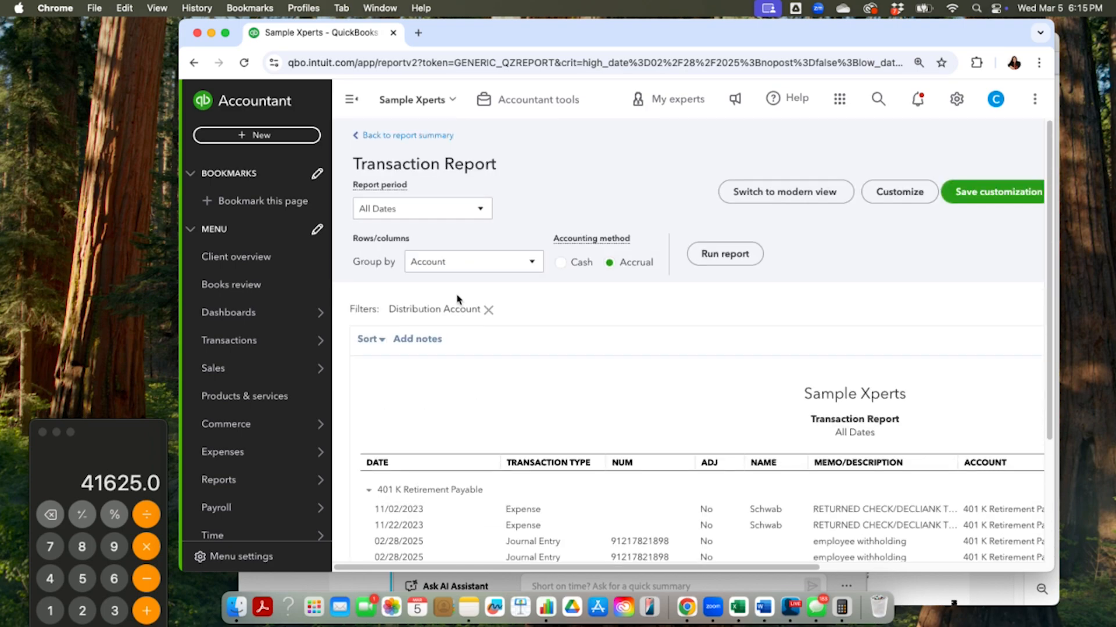
{"action": "left_click", "coordinate": [401, 135]}
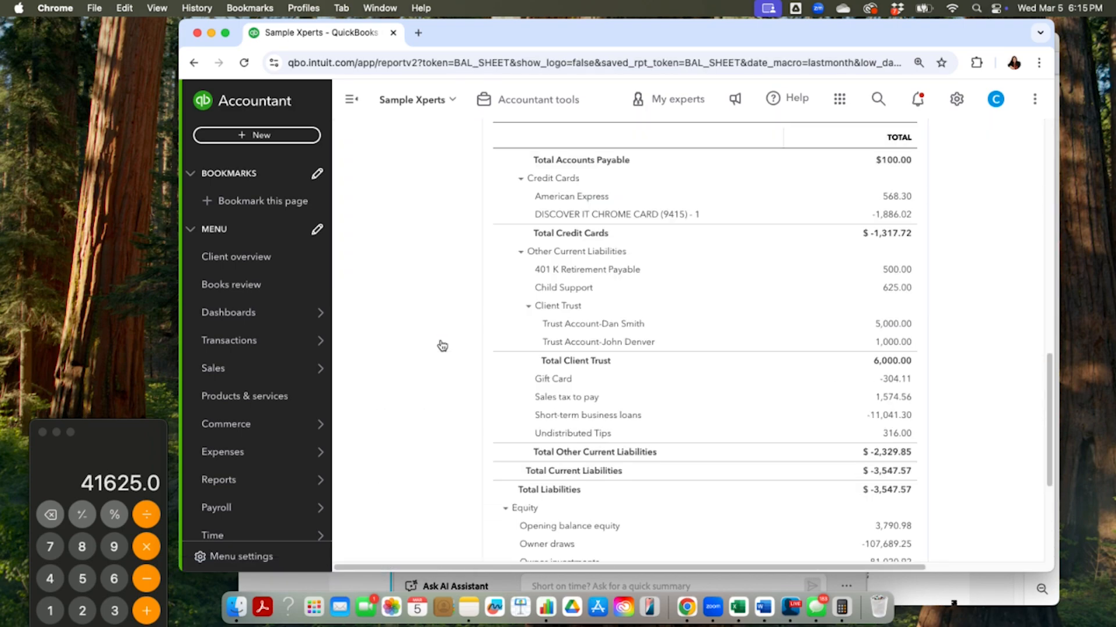
{"action": "scroll", "coordinate": [422, 374], "scroll_direction": "down", "scroll_amount": 6}
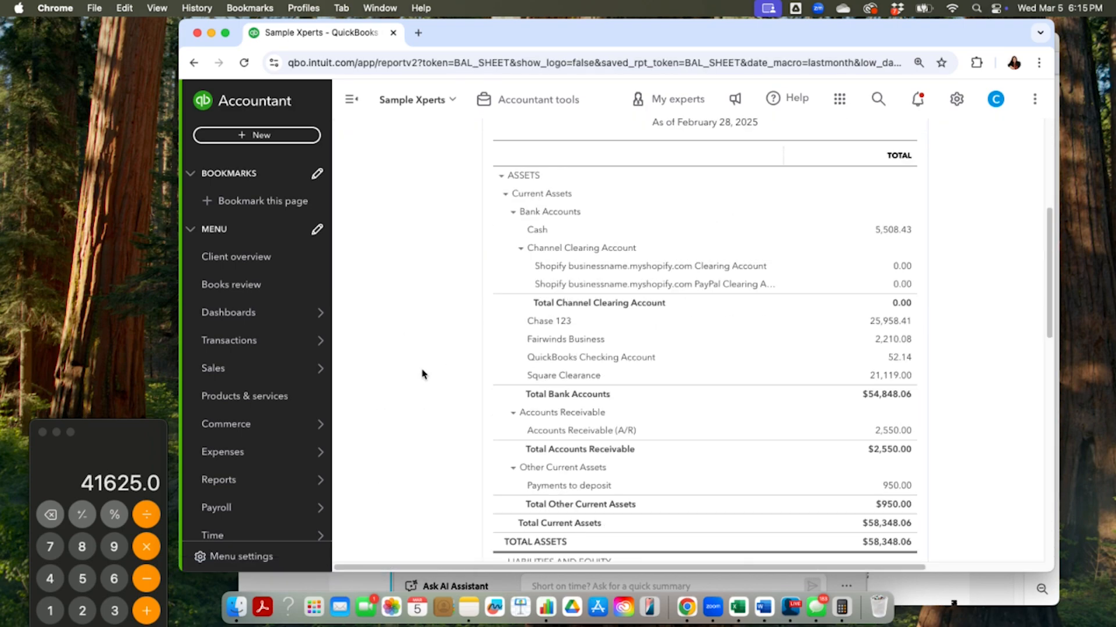
{"action": "scroll", "coordinate": [422, 374], "scroll_direction": "up", "scroll_amount": 5}
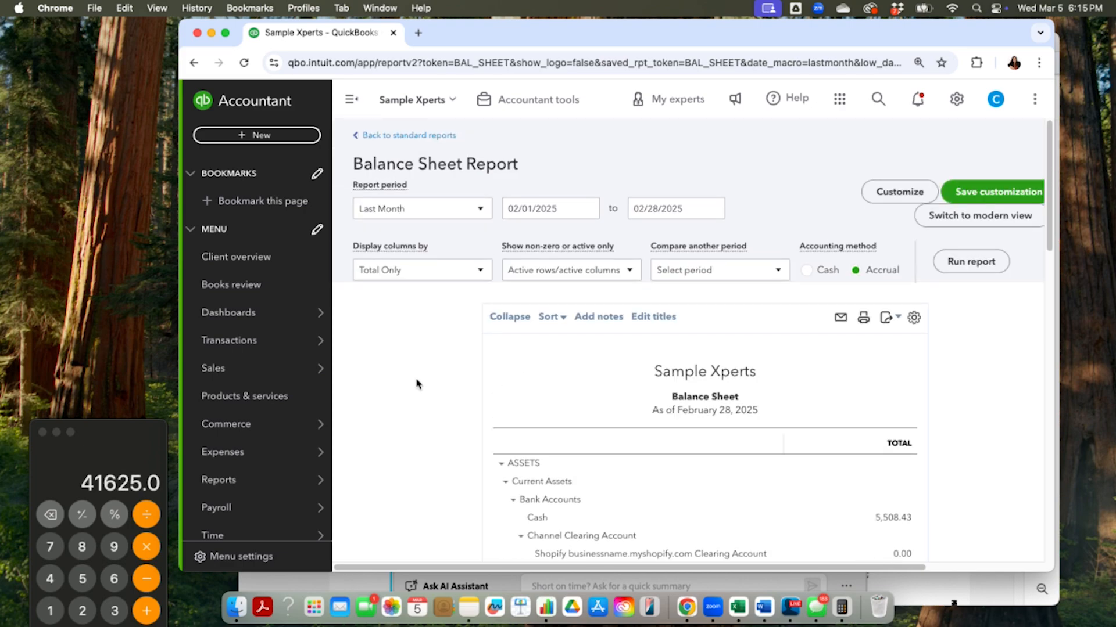
{"action": "left_click", "coordinate": [785, 604]}
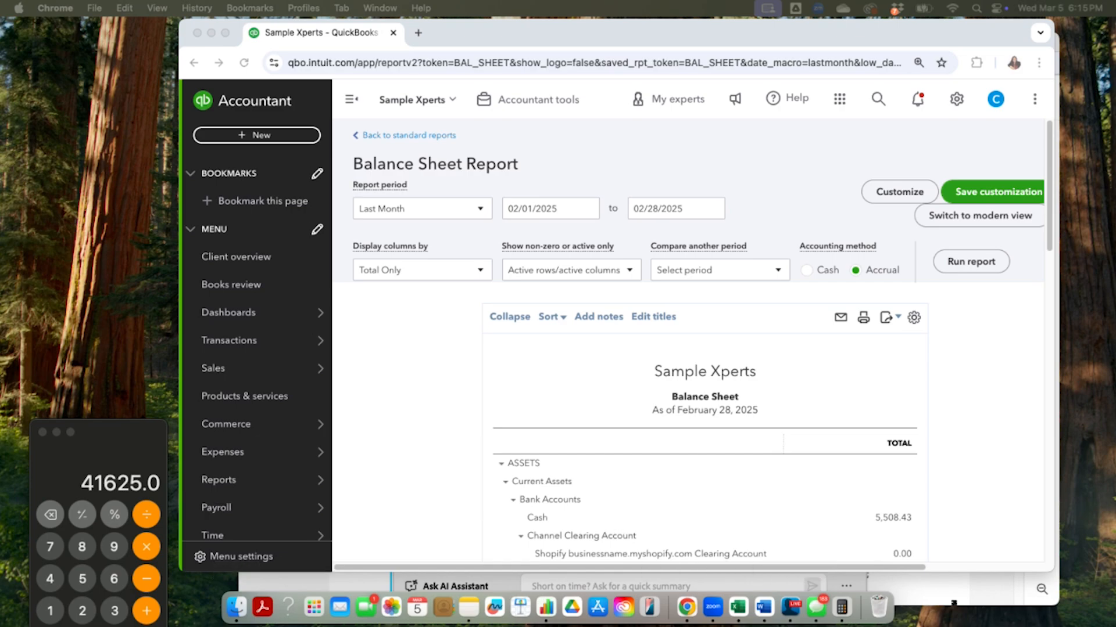
Expand the browser to full screen and open the Profit and Loss report for last month to examine the payroll-related expenses
{"action": "left_click", "coordinate": [399, 136]}
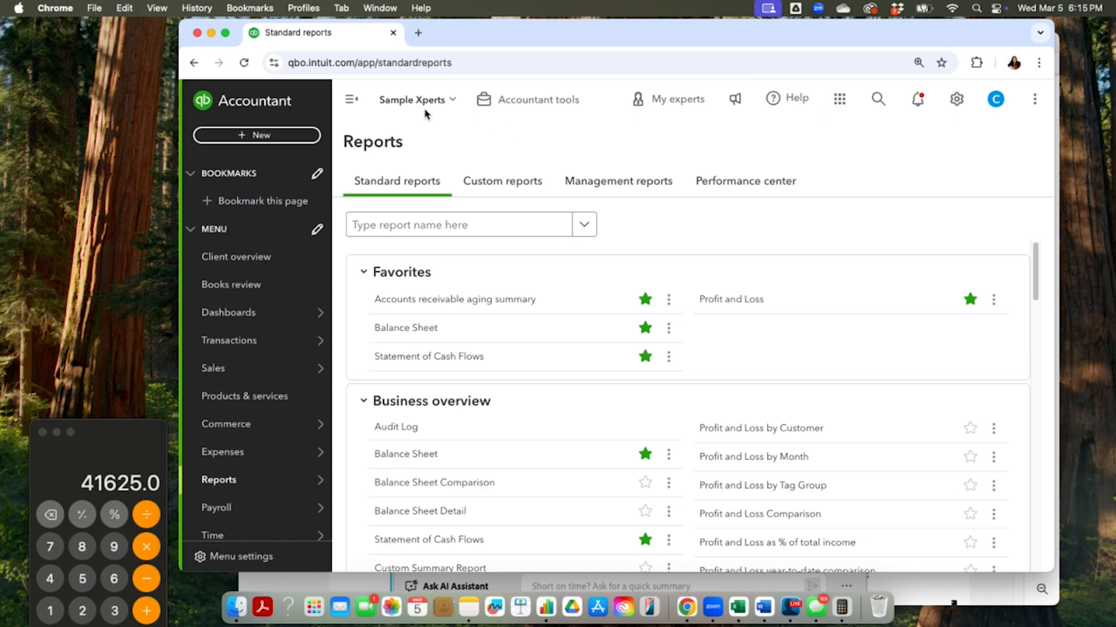
{"action": "left_click", "coordinate": [224, 34]}
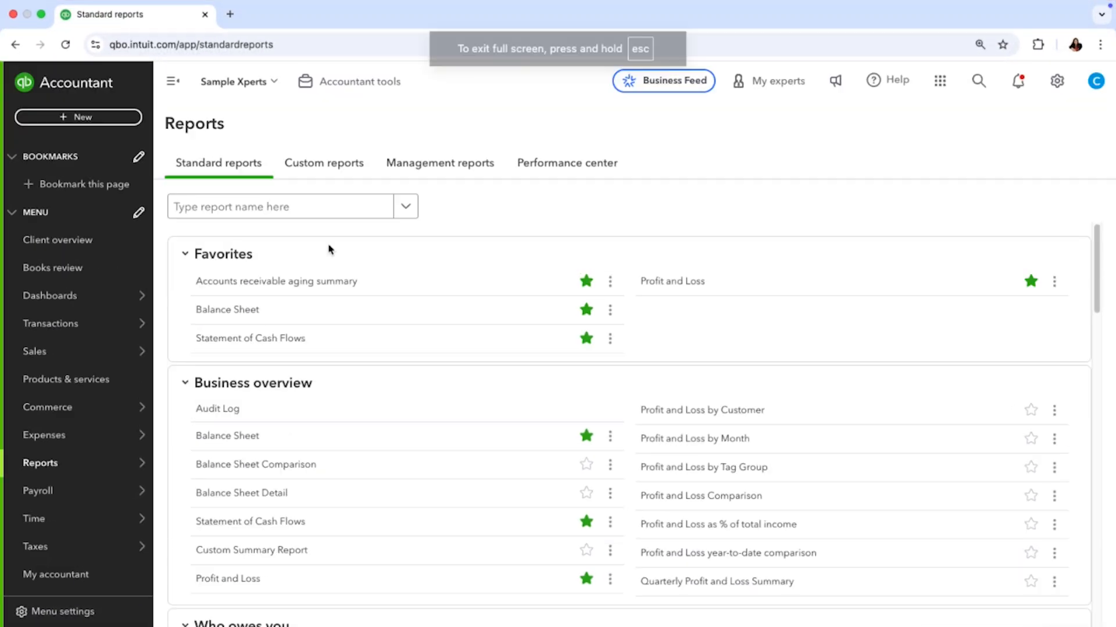
{"action": "left_click", "coordinate": [669, 283]}
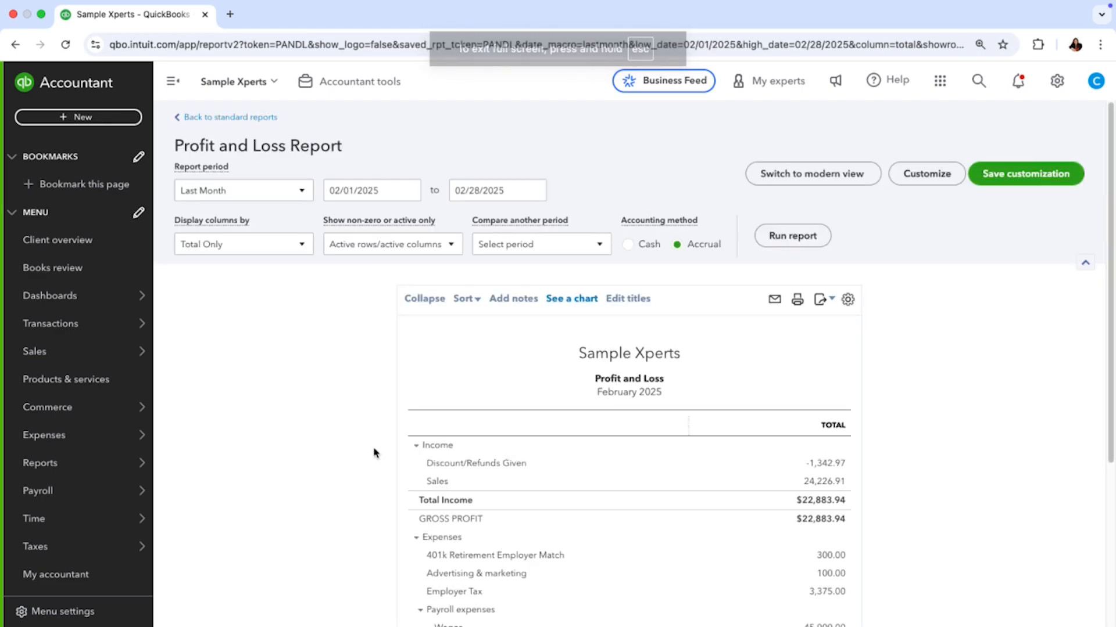
{"action": "scroll", "coordinate": [372, 448], "scroll_direction": "down", "scroll_amount": 3}
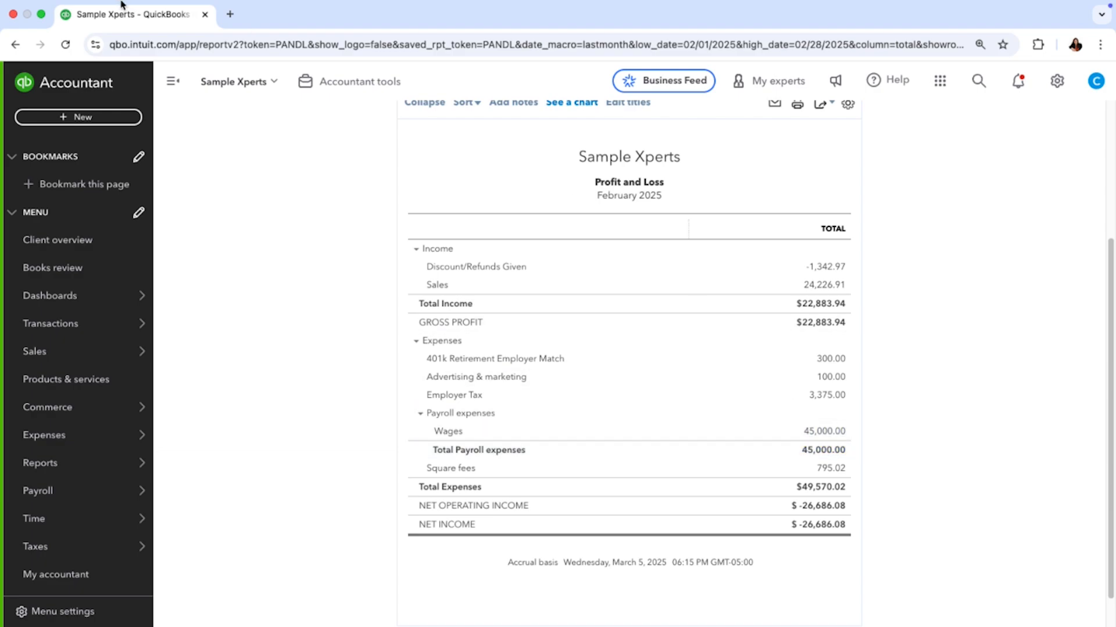
In a duplicate browser tab, open the chart of accounts and filter it by "employer"
{"action": "right_click", "coordinate": [139, 32]}
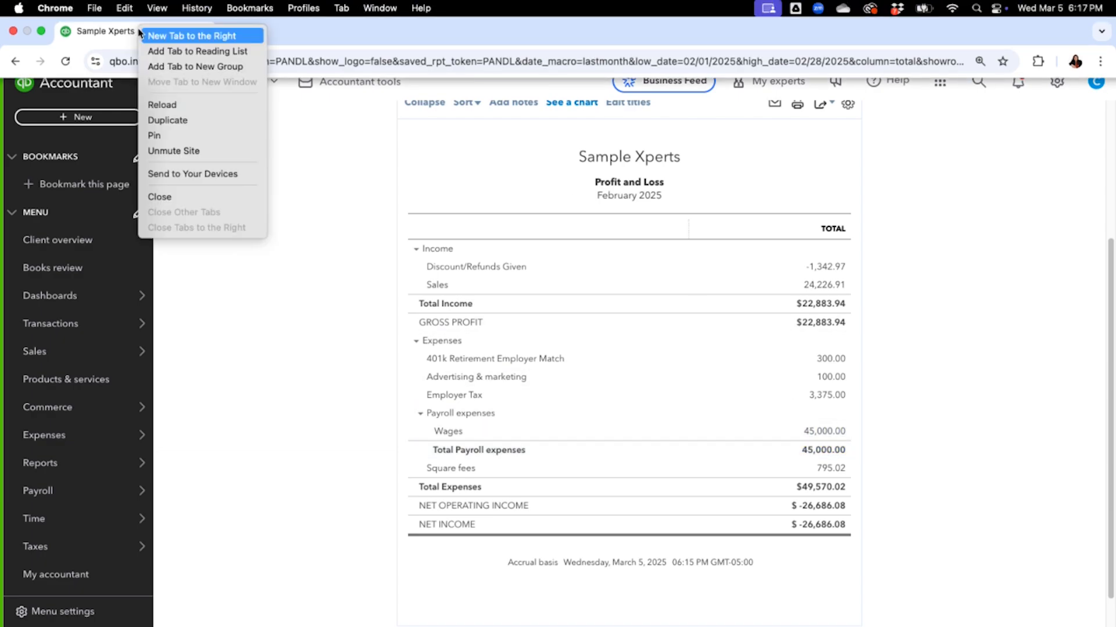
{"action": "left_click", "coordinate": [174, 120]}
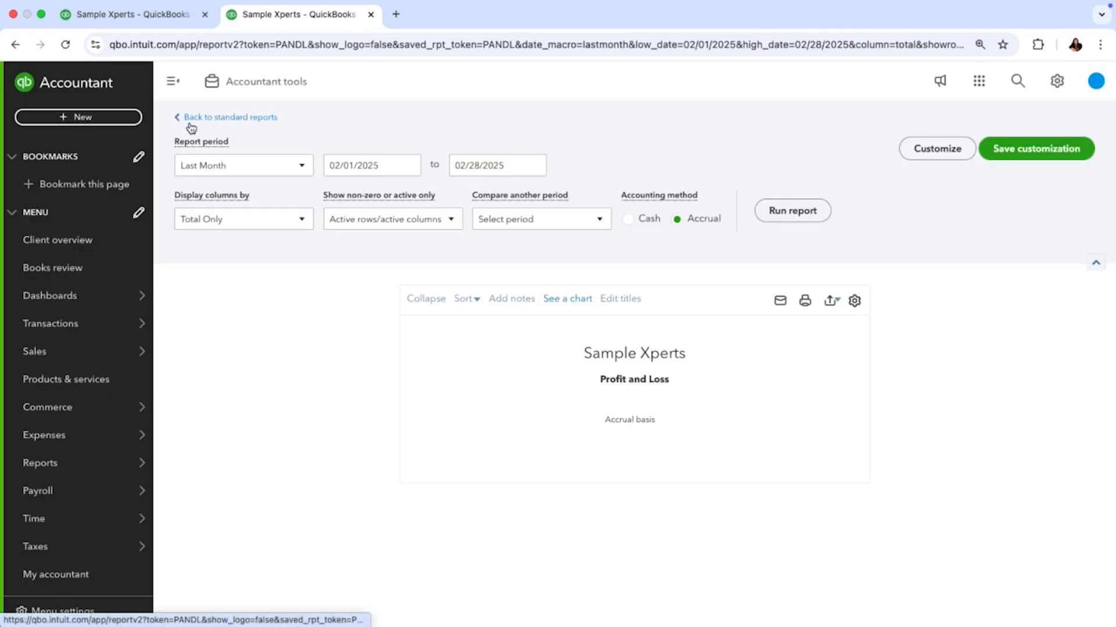
{"action": "mouse_move", "coordinate": [88, 326]}
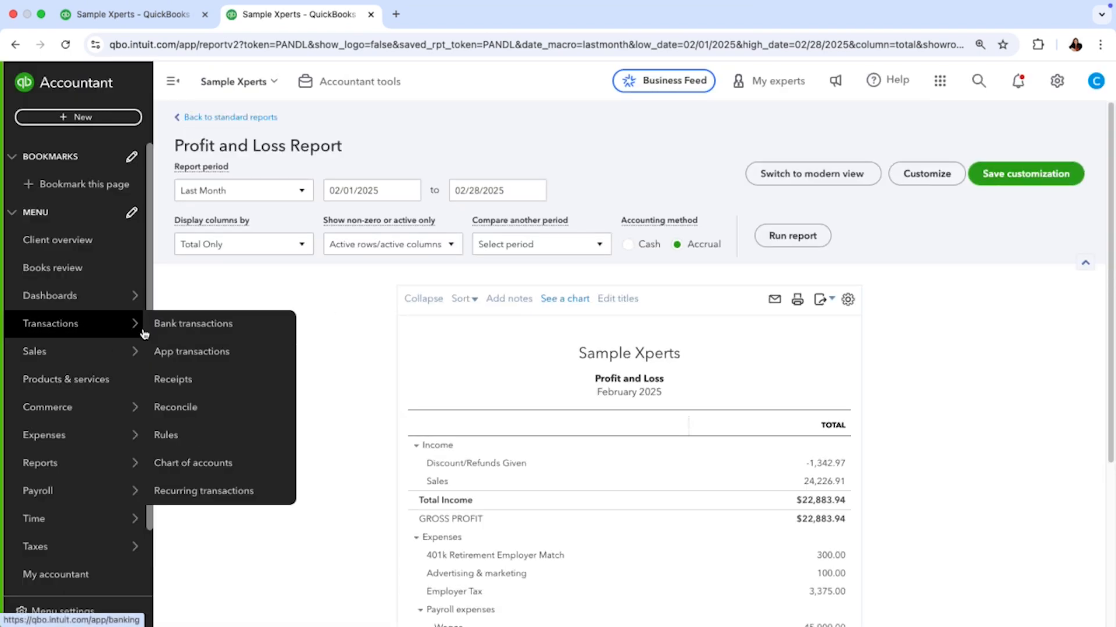
{"action": "left_click", "coordinate": [189, 460]}
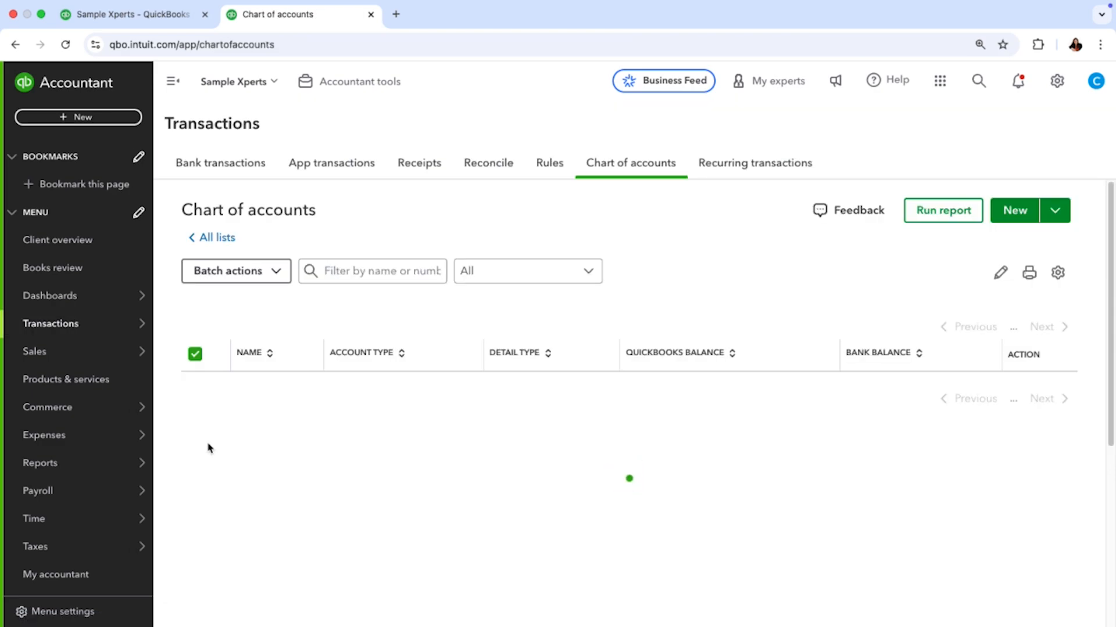
{"action": "left_click", "coordinate": [346, 271]}
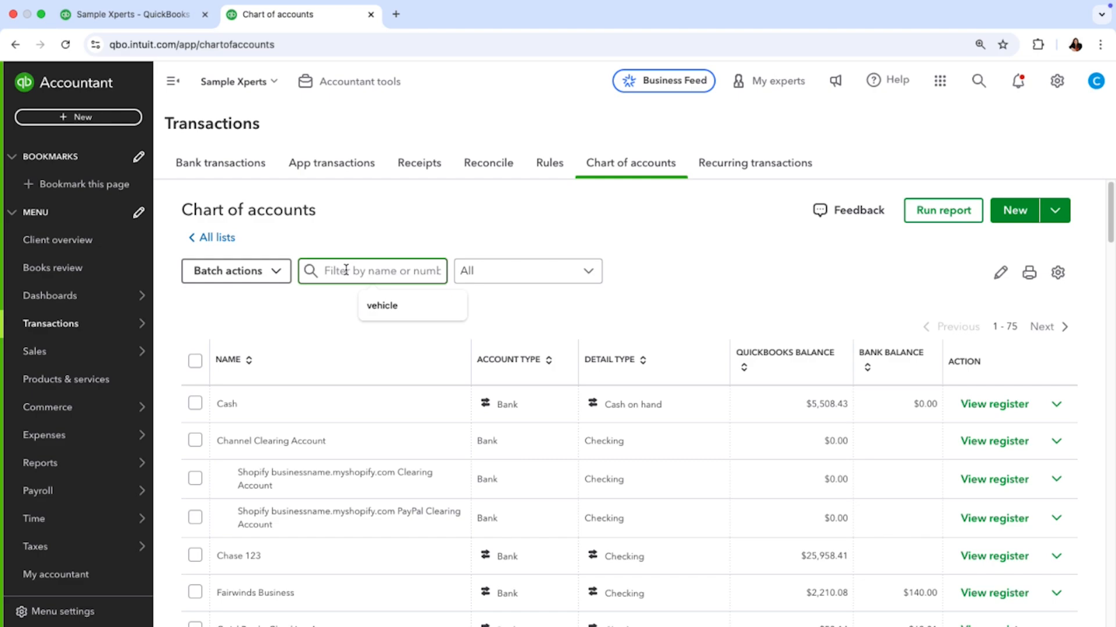
{"action": "type", "text": "employer"}
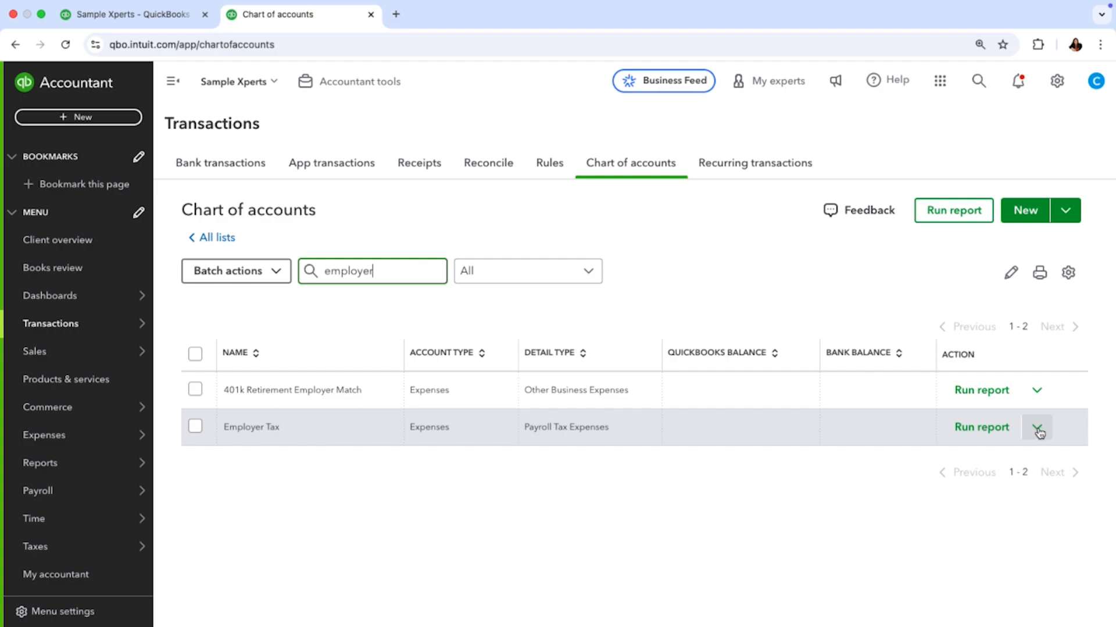
Make the Employer Tax account a subaccount of Payroll expenses and save it
{"action": "left_click", "coordinate": [1036, 427]}
{"action": "left_click", "coordinate": [903, 458]}
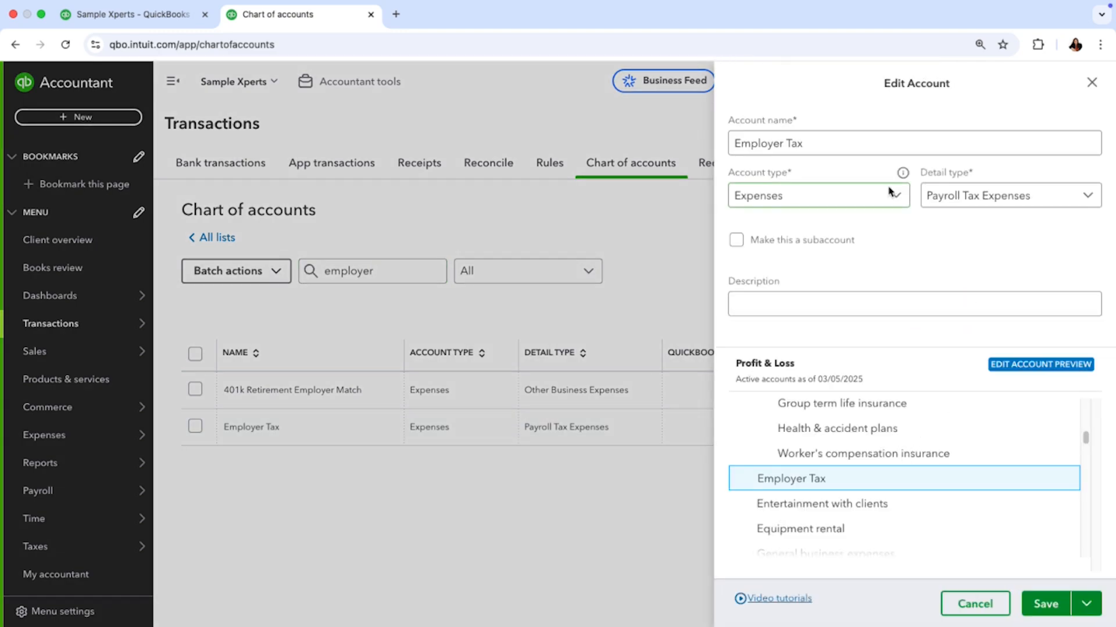
{"action": "left_click", "coordinate": [735, 241]}
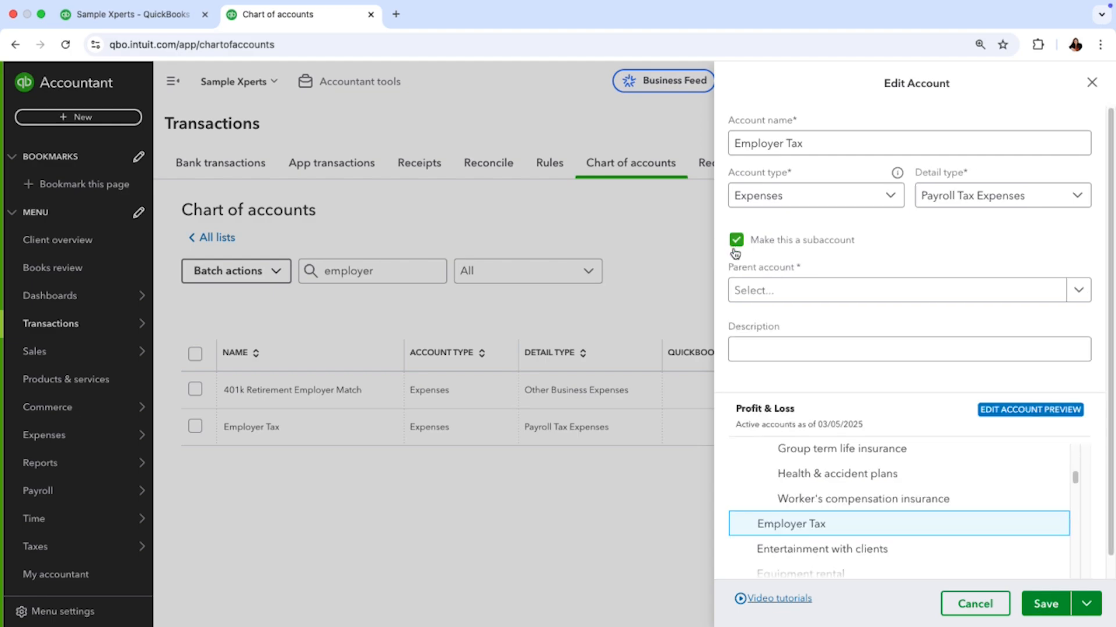
{"action": "left_click", "coordinate": [762, 293]}
{"action": "type", "text": "payrol"}
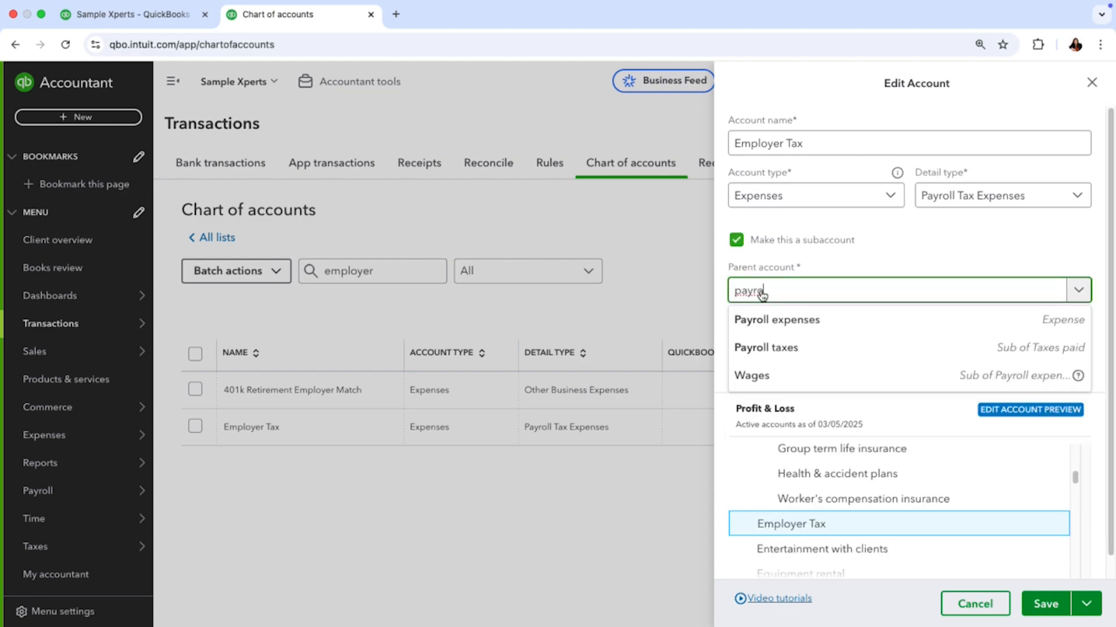
{"action": "left_click", "coordinate": [804, 323]}
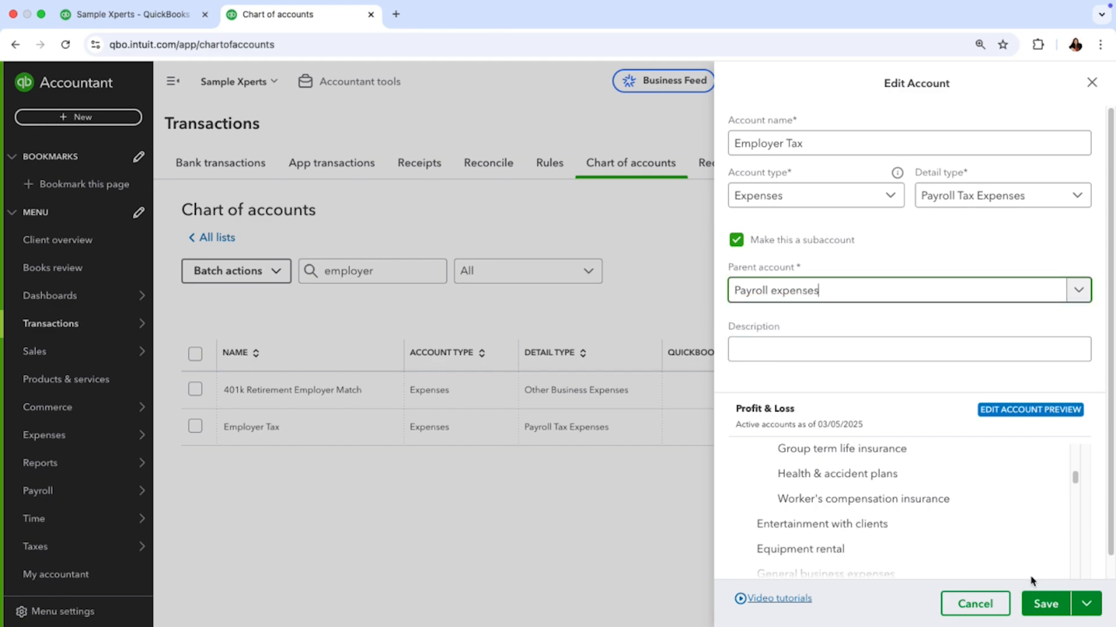
{"action": "left_click", "coordinate": [1045, 604]}
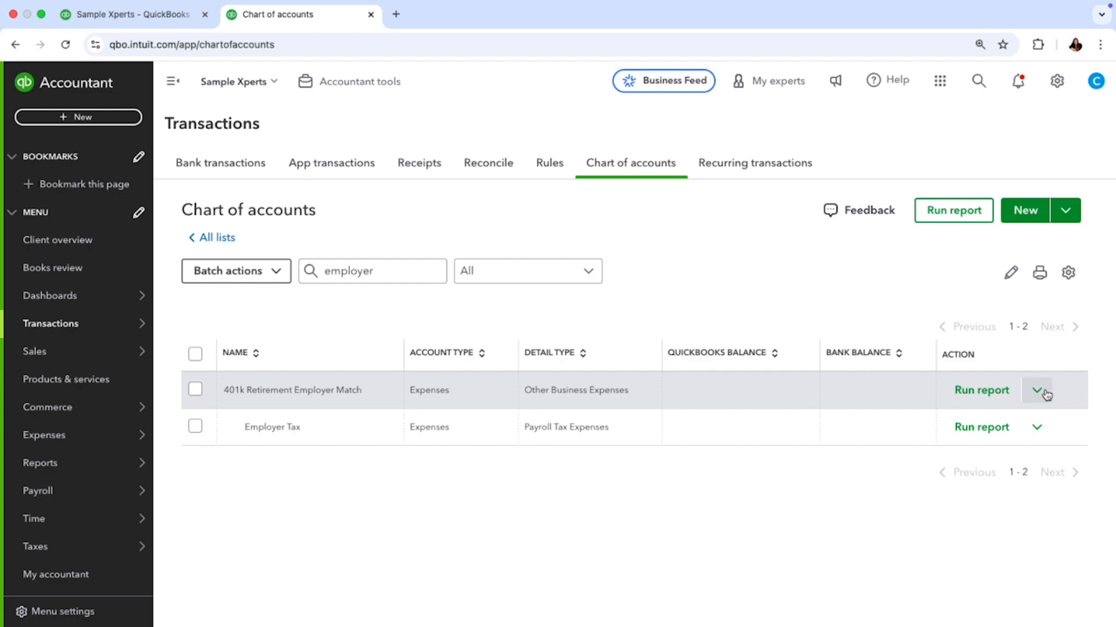
Return to the Profit and Loss report and rerun it to check where Employer Tax is grouped
{"action": "left_click", "coordinate": [144, 14]}
{"action": "scroll", "coordinate": [686, 386], "scroll_direction": "up", "scroll_amount": 3}
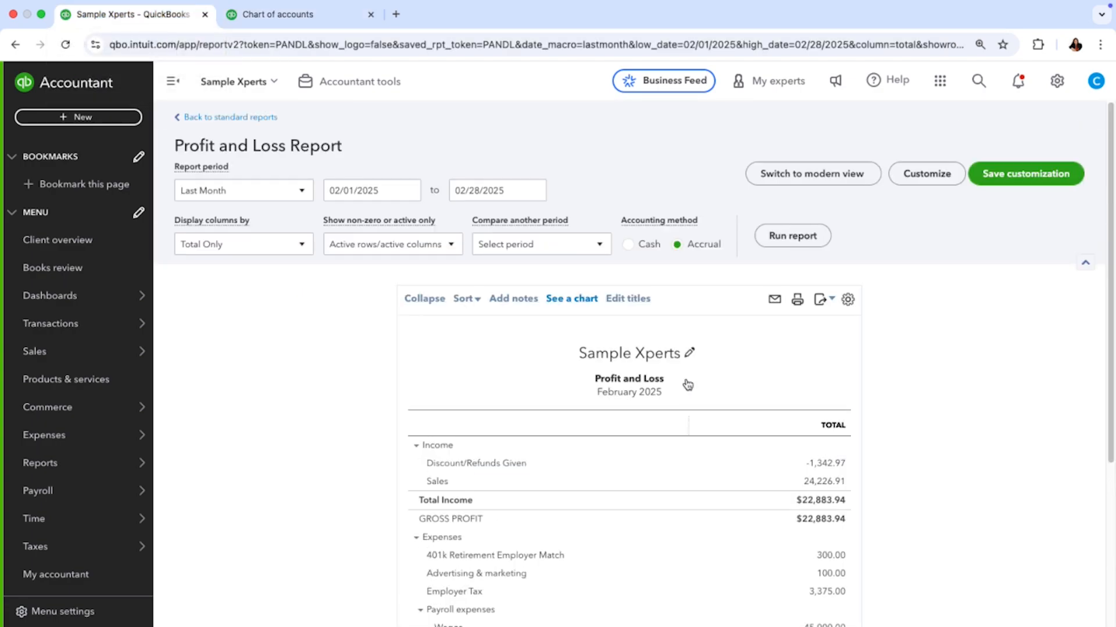
{"action": "left_click", "coordinate": [793, 238]}
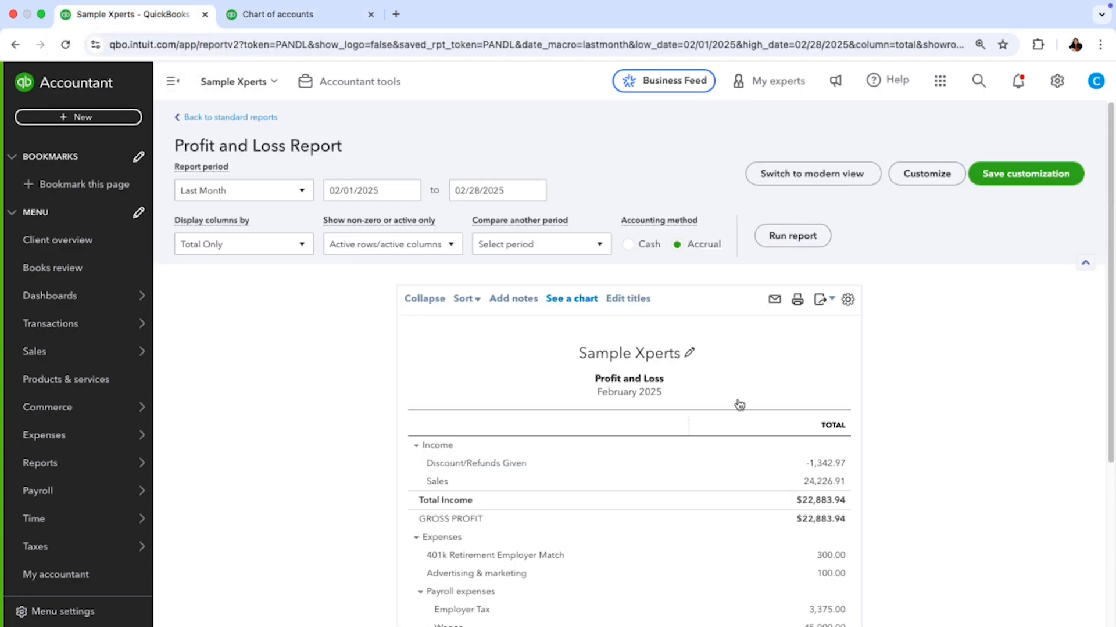
{"action": "left_click", "coordinate": [251, 15]}
{"action": "left_click", "coordinate": [152, 18]}
{"action": "right_click", "coordinate": [152, 18]}
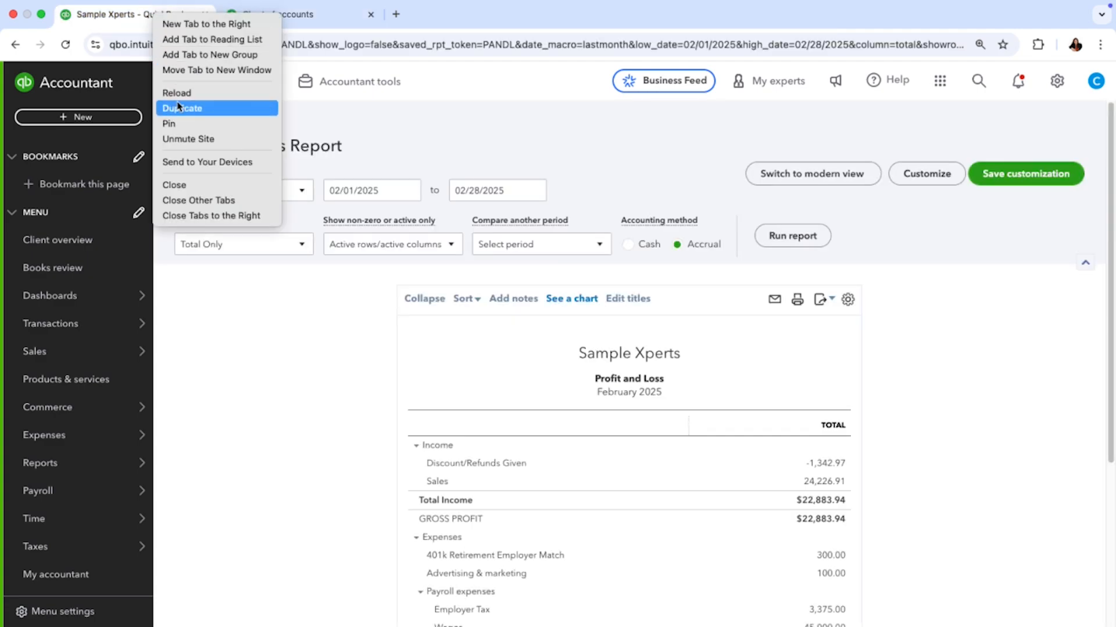
{"action": "left_click", "coordinate": [309, 15]}
{"action": "left_click", "coordinate": [308, 15]}
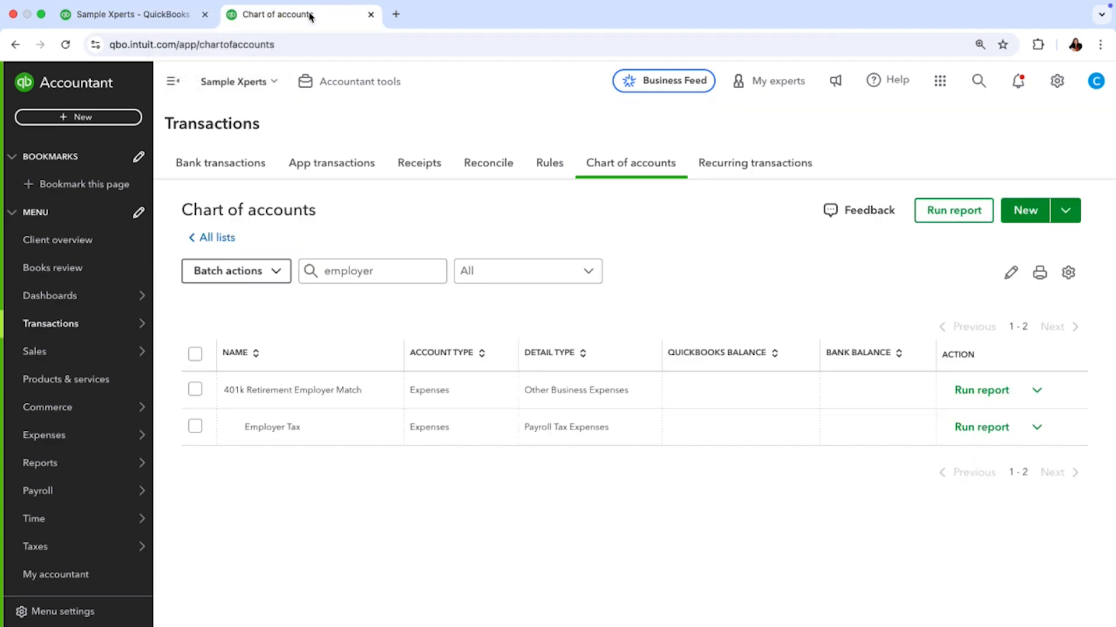
{"action": "left_click", "coordinate": [142, 19]}
{"action": "left_click", "coordinate": [249, 15]}
{"action": "left_click", "coordinate": [163, 15]}
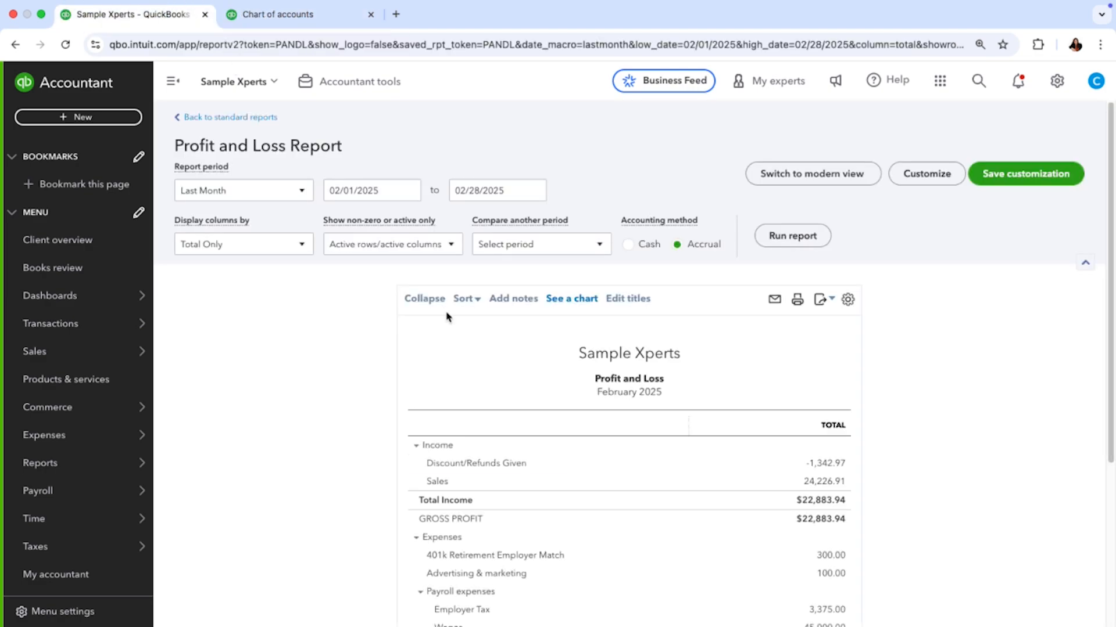
Review the February 2025 Profit and Loss report from income through the Payroll expenses group to net income
{"action": "scroll", "coordinate": [560, 461], "scroll_direction": "down", "scroll_amount": 3}
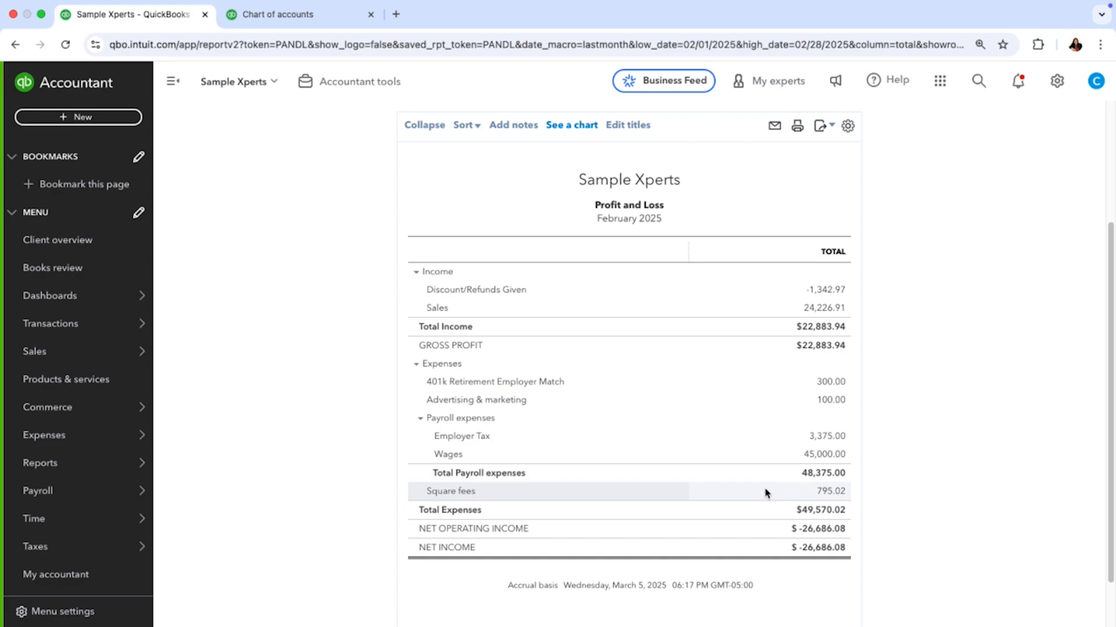
{"action": "scroll", "coordinate": [727, 478], "scroll_direction": "up", "scroll_amount": 3}
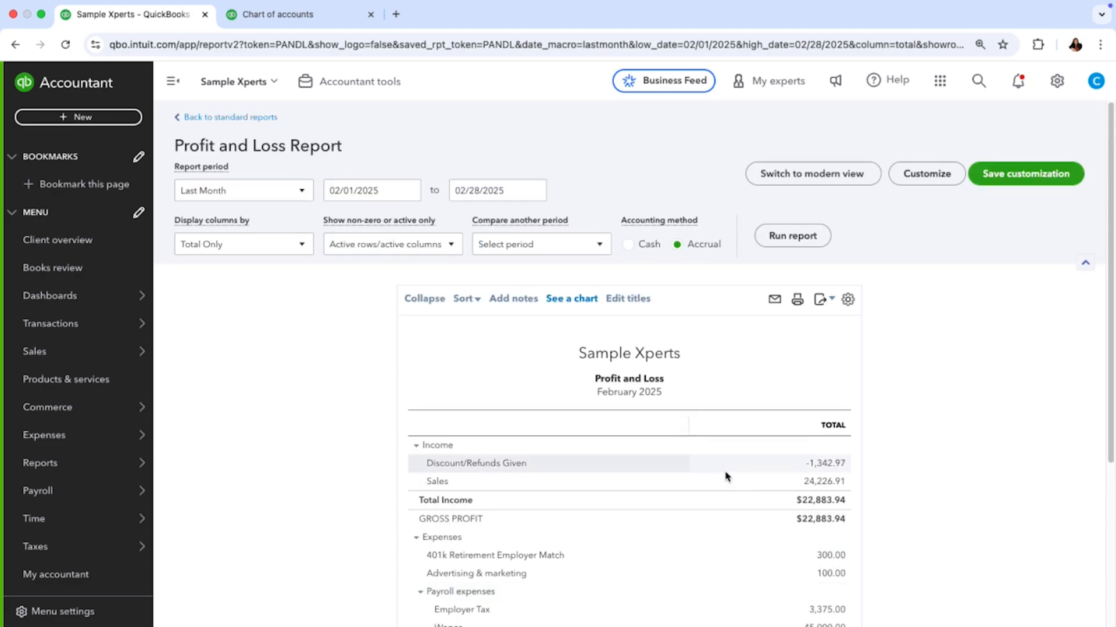
{"action": "scroll", "coordinate": [725, 476], "scroll_direction": "down", "scroll_amount": 4}
{"action": "scroll", "coordinate": [712, 461], "scroll_direction": "up", "scroll_amount": 4}
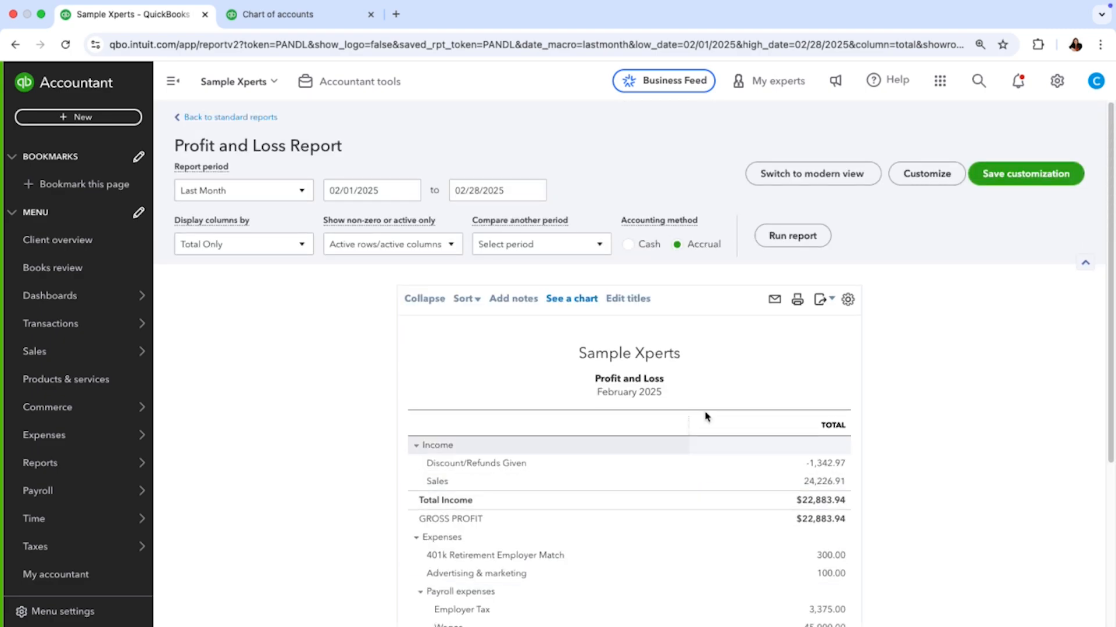
{"action": "left_click", "coordinate": [261, 20]}
{"action": "left_click", "coordinate": [143, 17]}
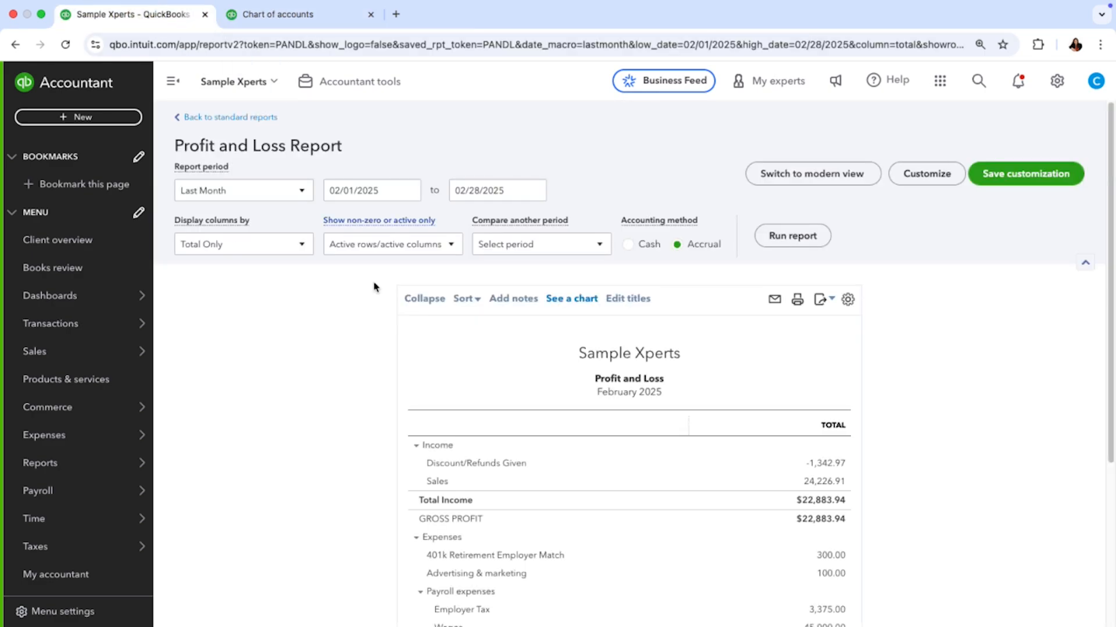